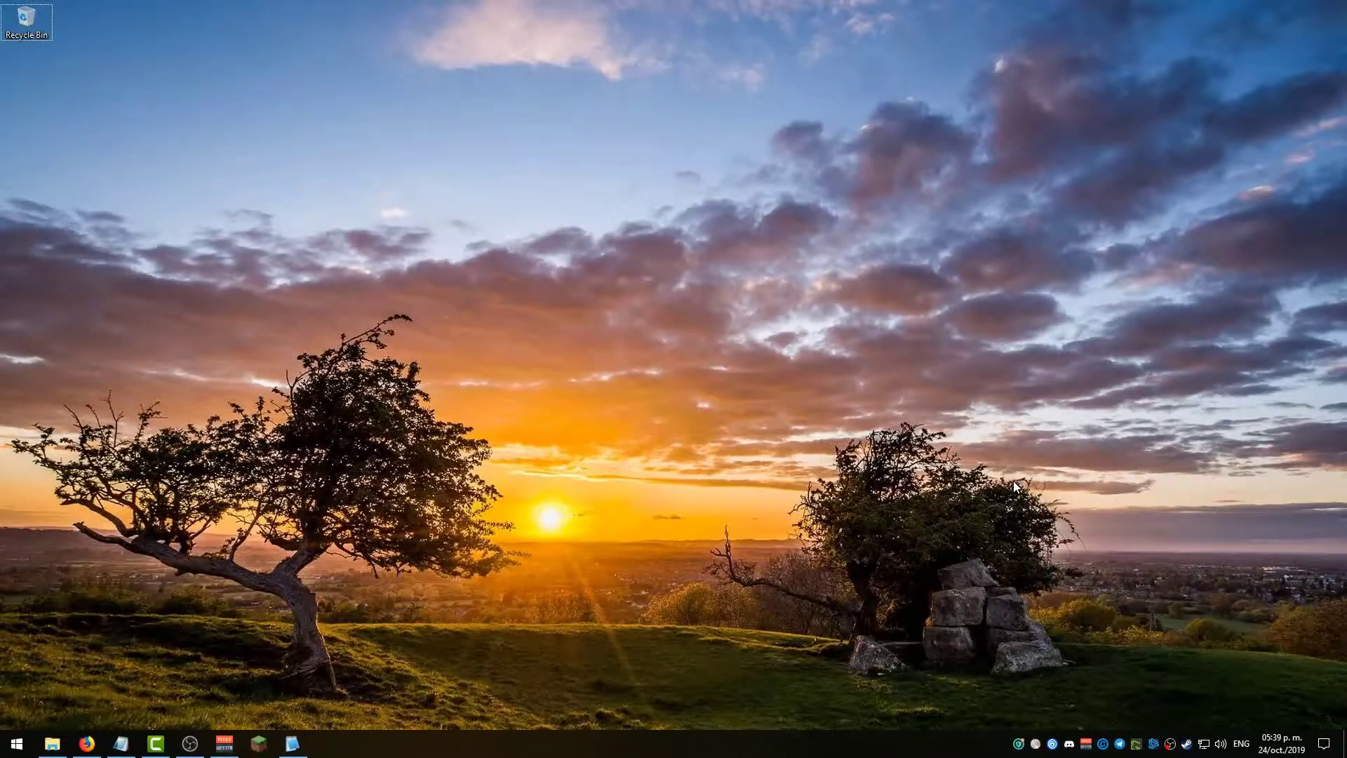
Open the %appdata% Roaming folder through the Run prompt
{"action": "key", "text": "super+r"}
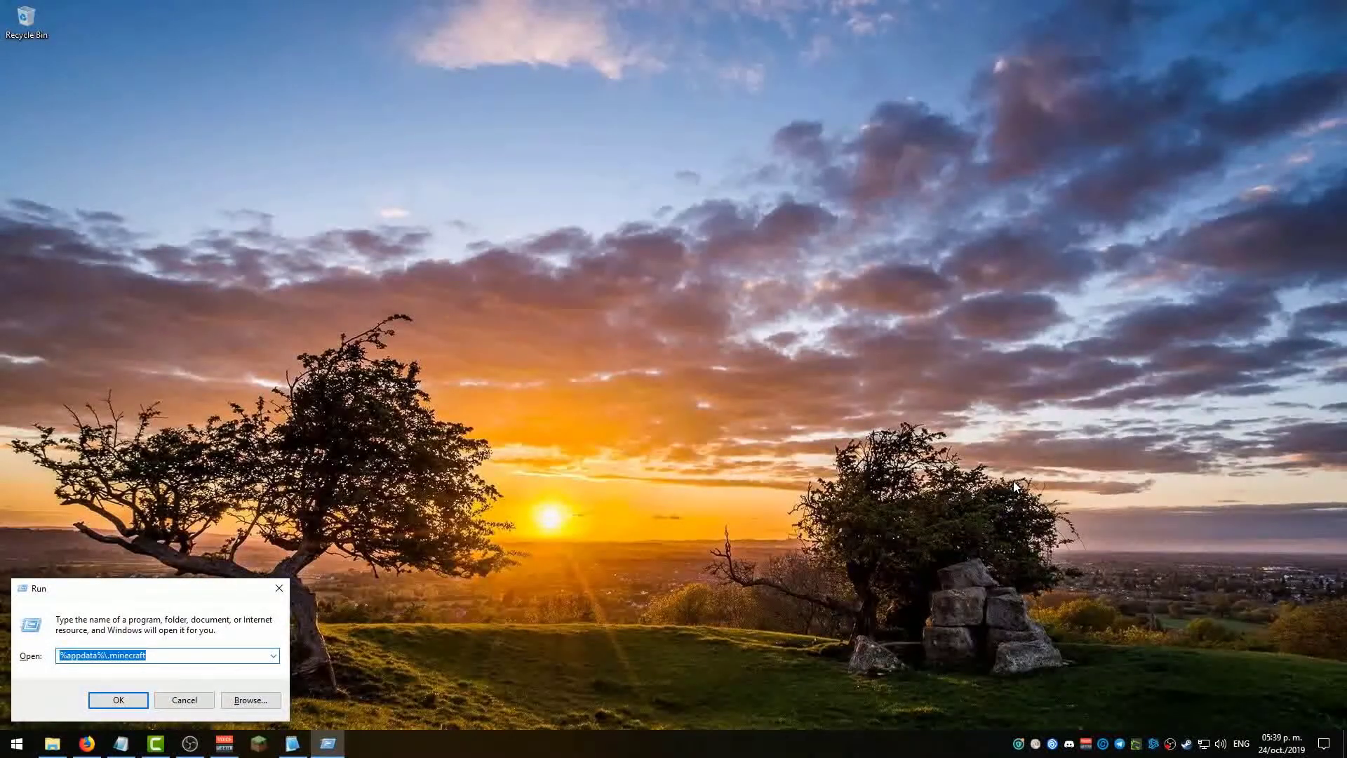
{"action": "key", "text": "End"}
{"action": "key", "text": "BackSpace"}
{"action": "key", "text": "BackSpace"}
{"action": "key", "text": "BackSpace"}
{"action": "key", "text": "BackSpace"}
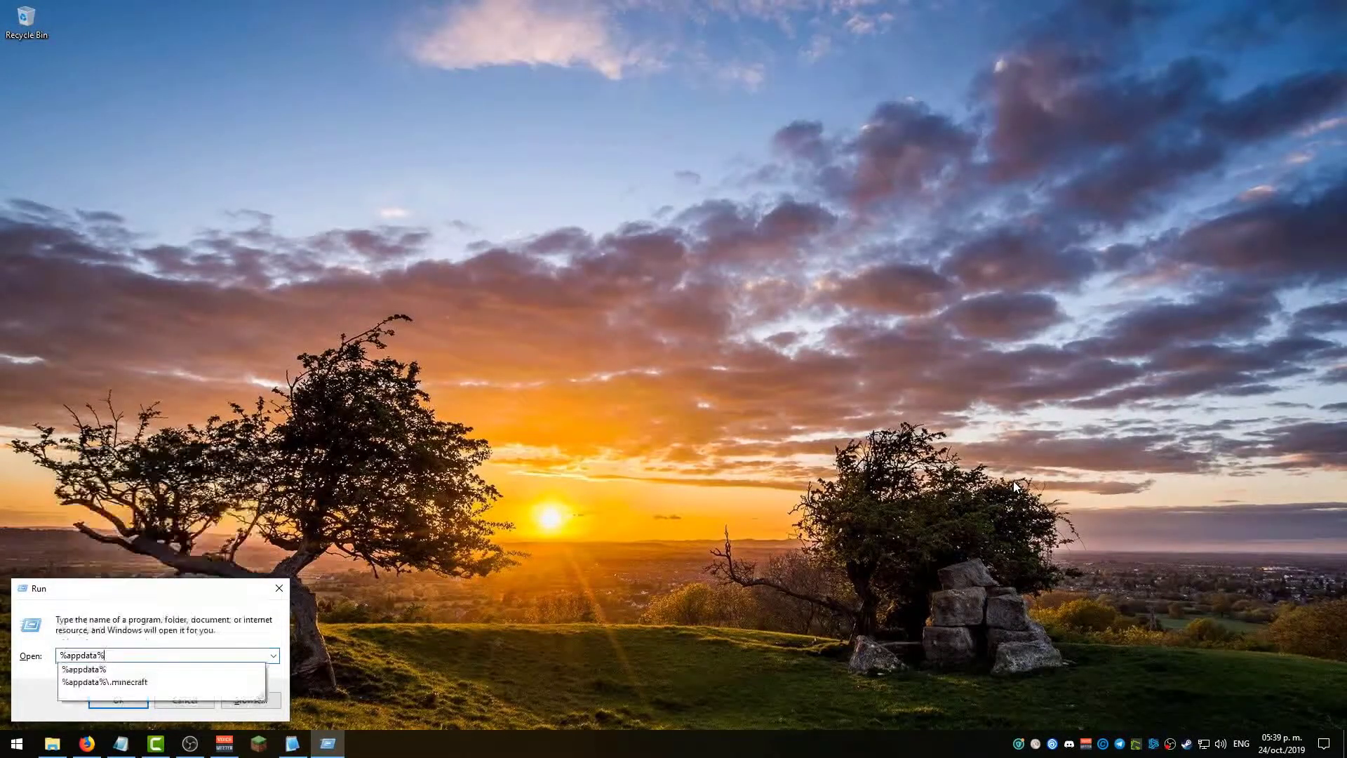
{"action": "key", "text": "Return"}
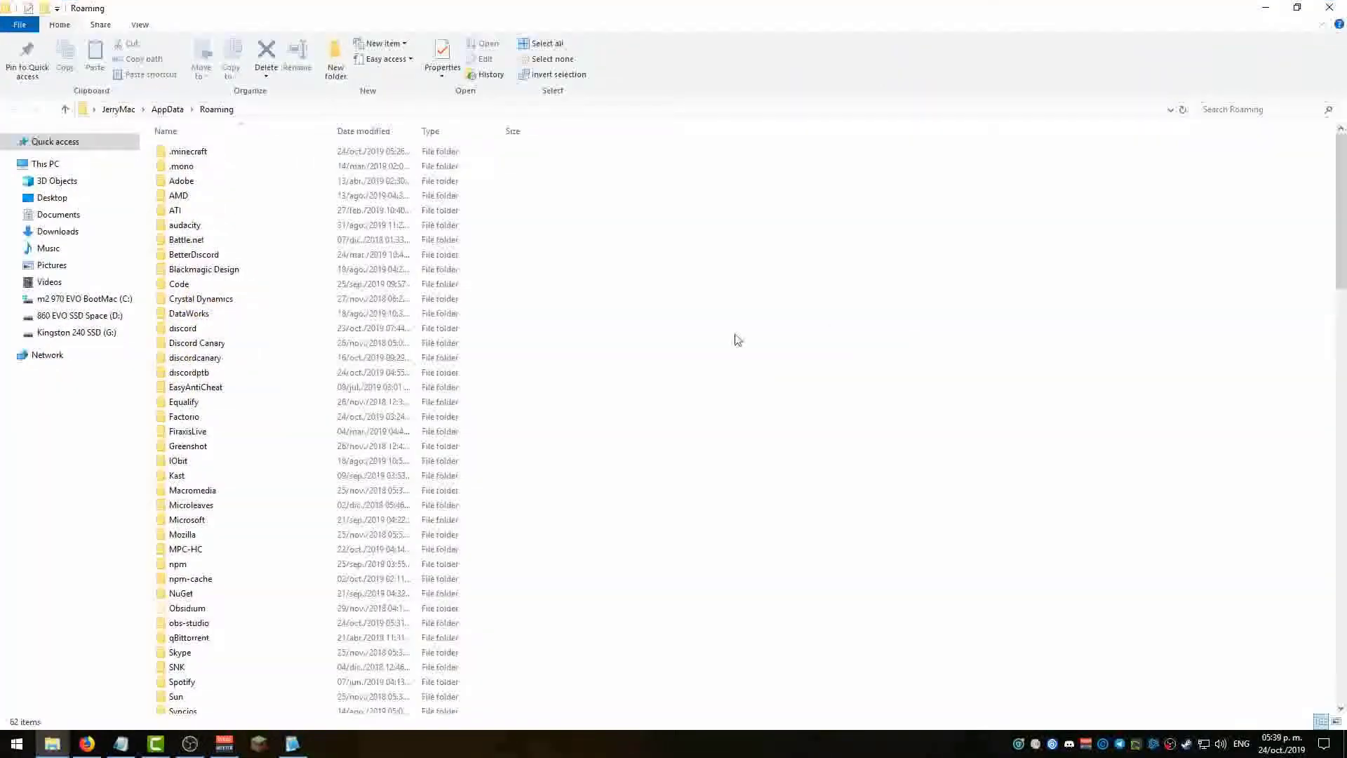
Look through .minecraft's screenshots, shaderpacks and resourcepacks folders, then return to Roaming
{"action": "left_click", "coordinate": [203, 150]}
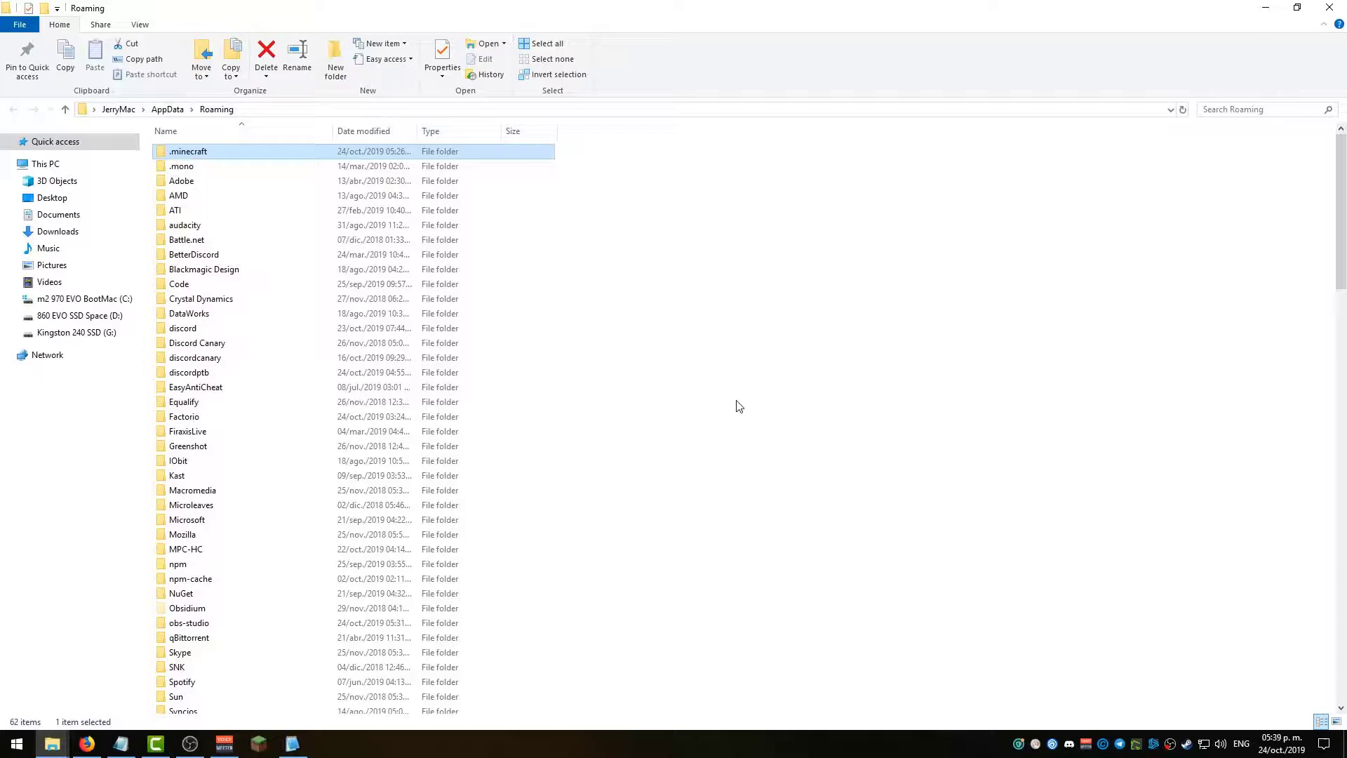
{"action": "double_click", "coordinate": [238, 156]}
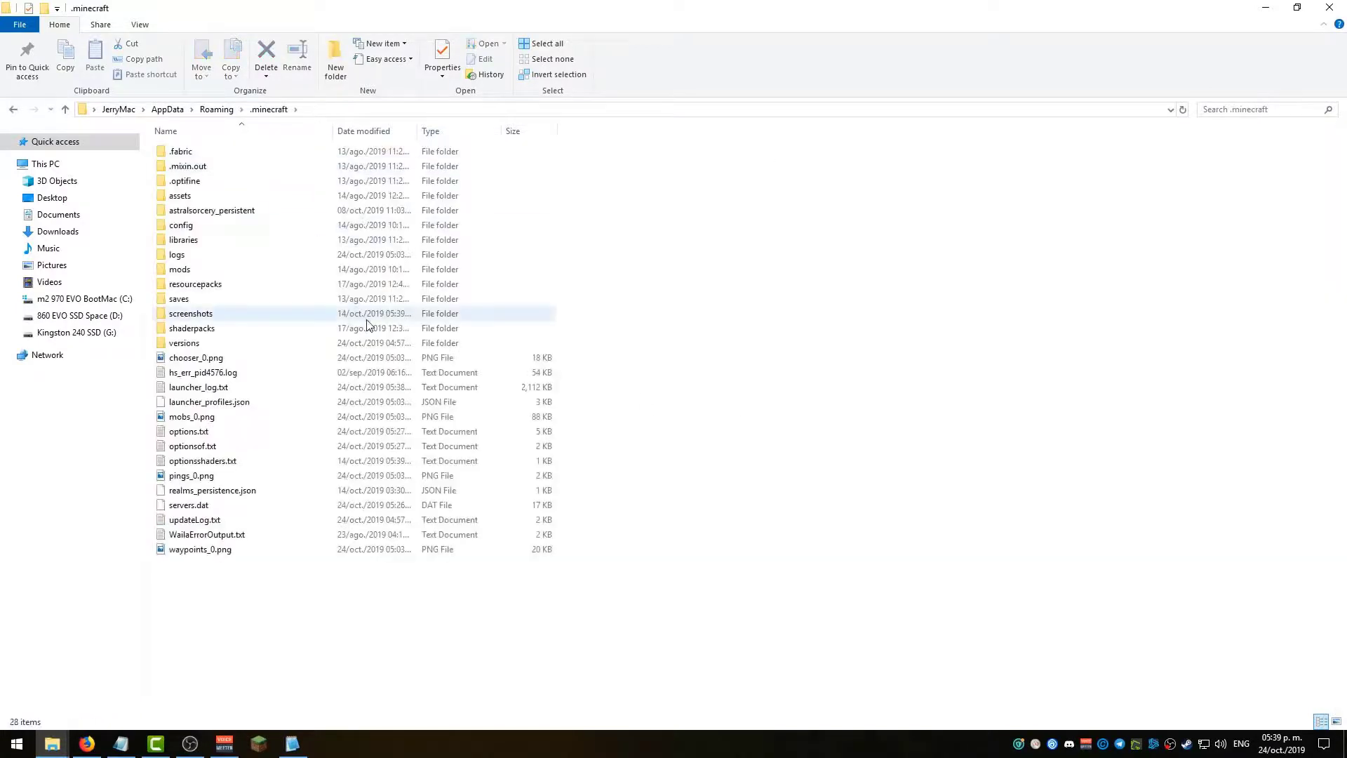
{"action": "left_click", "coordinate": [207, 315]}
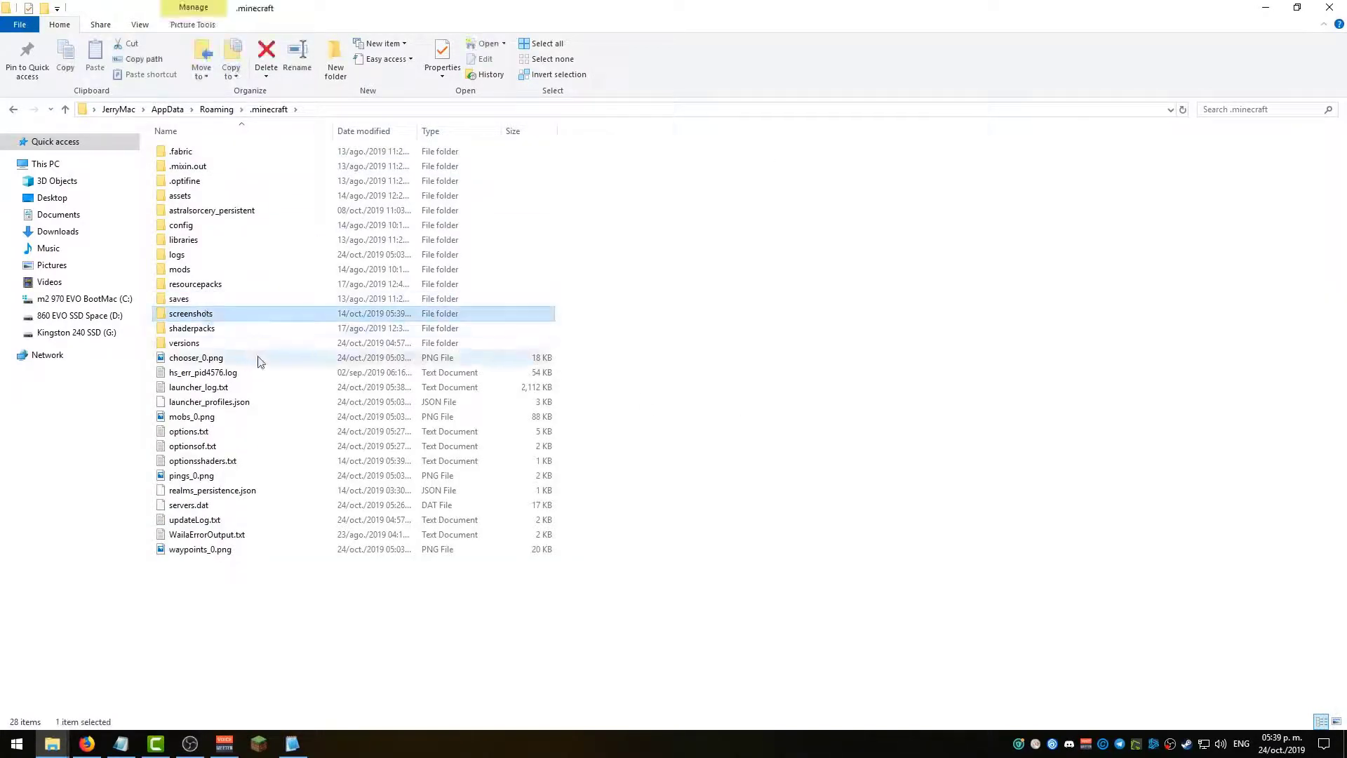
{"action": "left_click", "coordinate": [214, 329]}
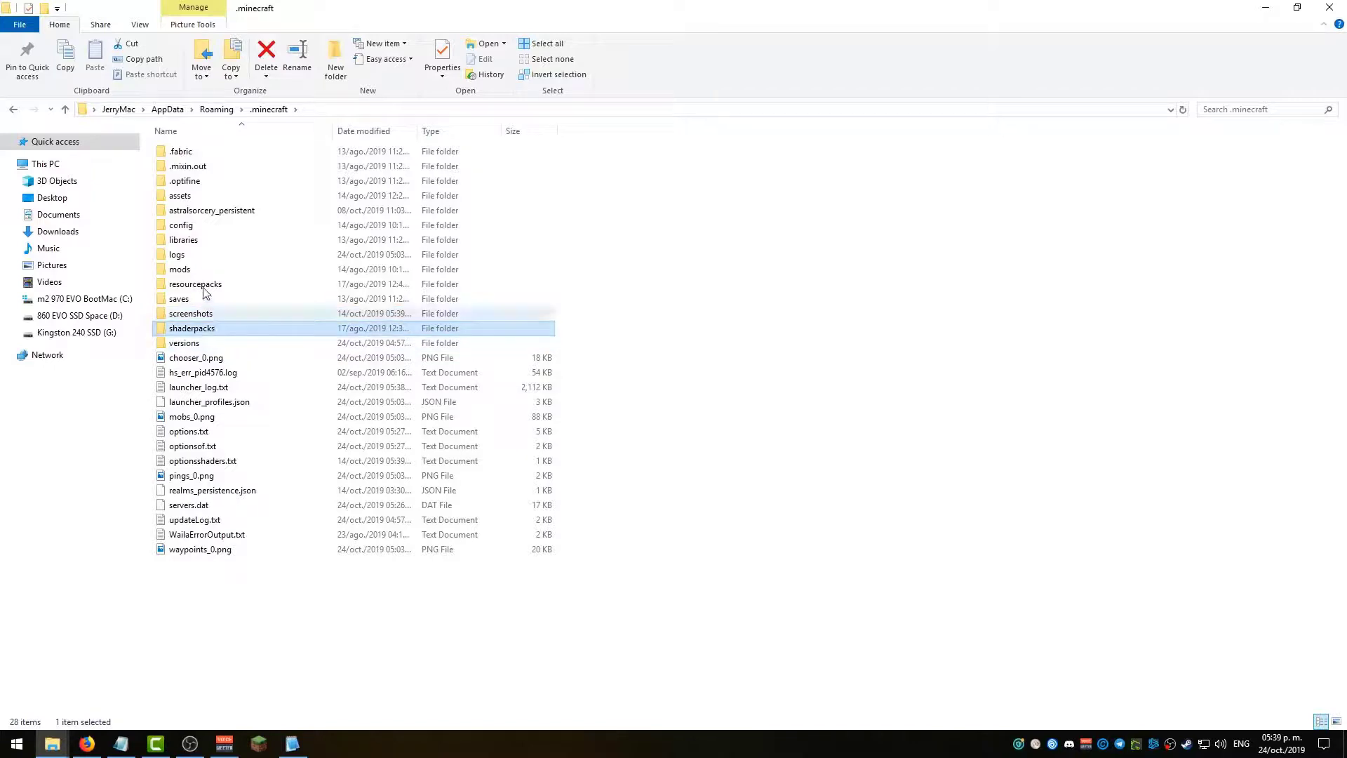
{"action": "left_click", "coordinate": [246, 286]}
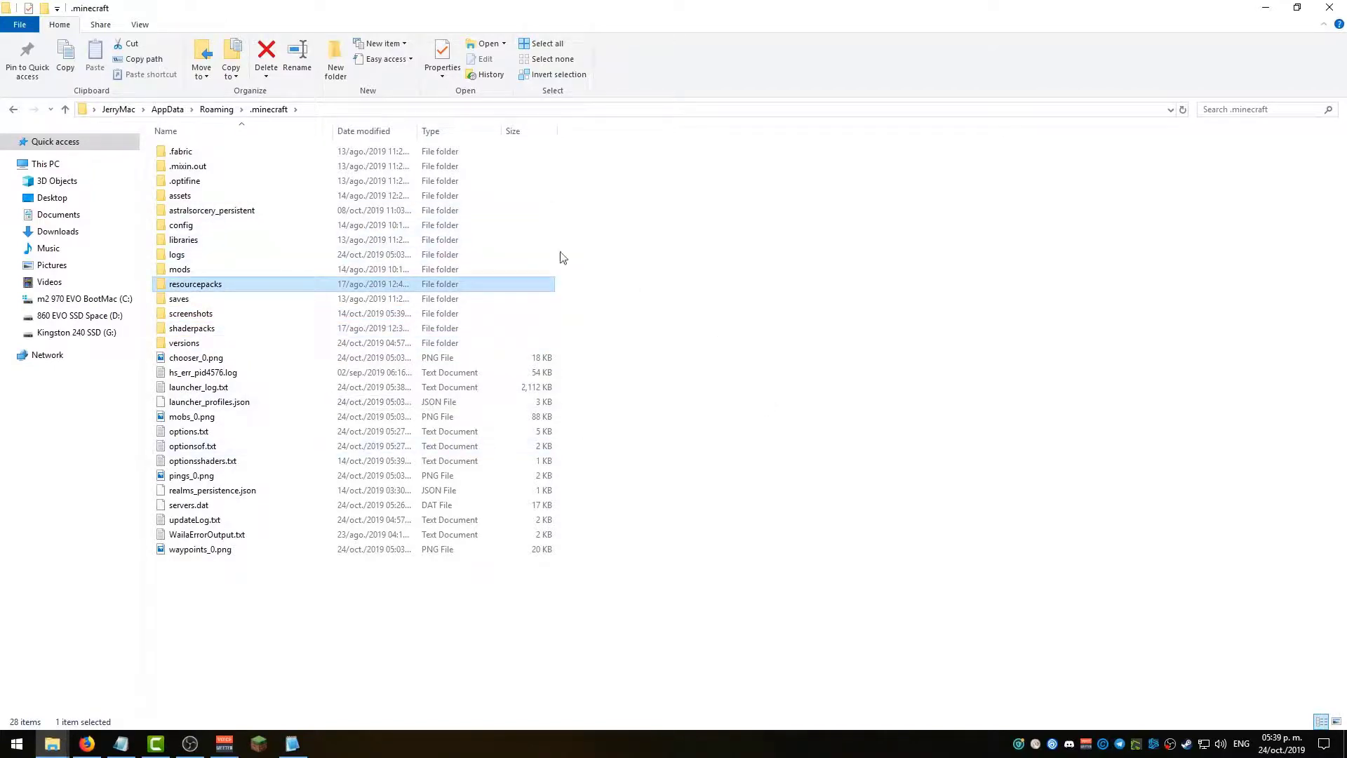
{"action": "left_click", "coordinate": [216, 110]}
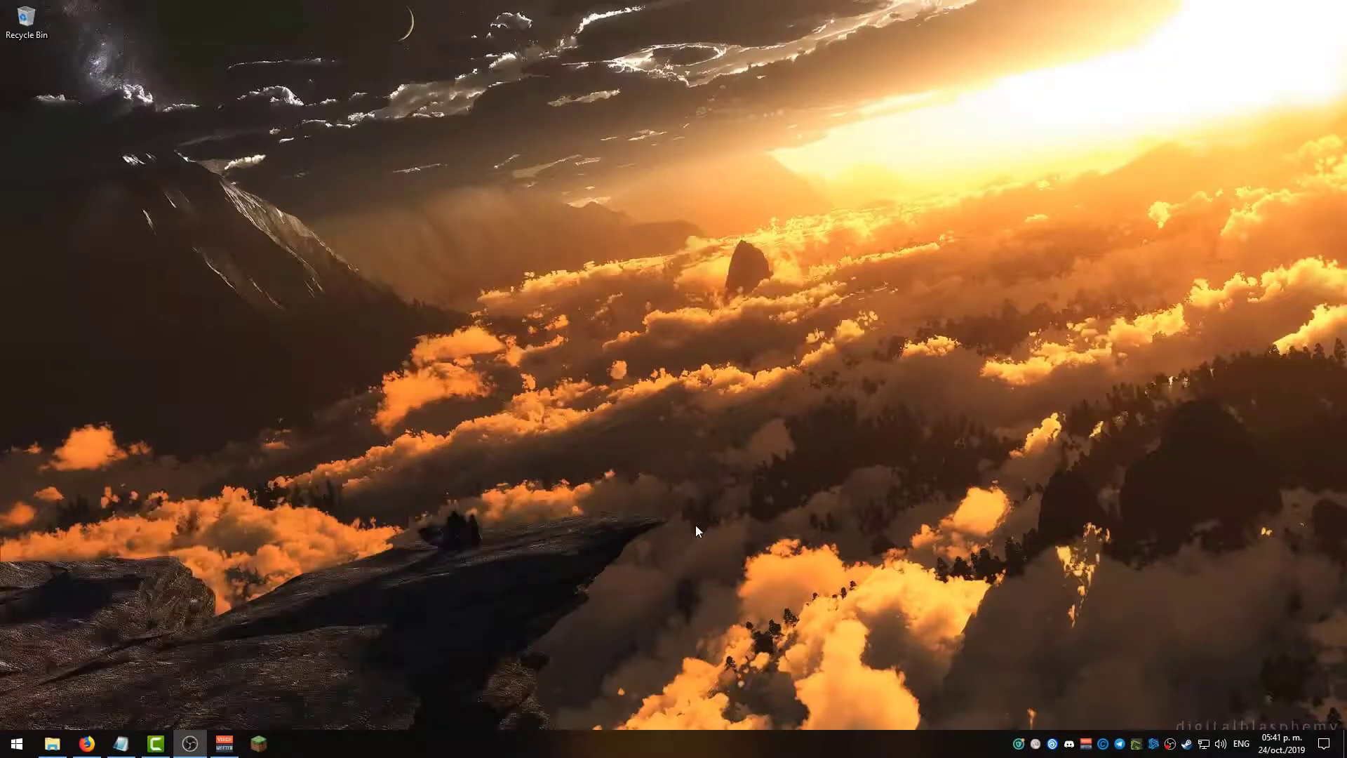
Start the Latest release (1.14.4) from the Minecraft Launcher
{"action": "left_click", "coordinate": [270, 743]}
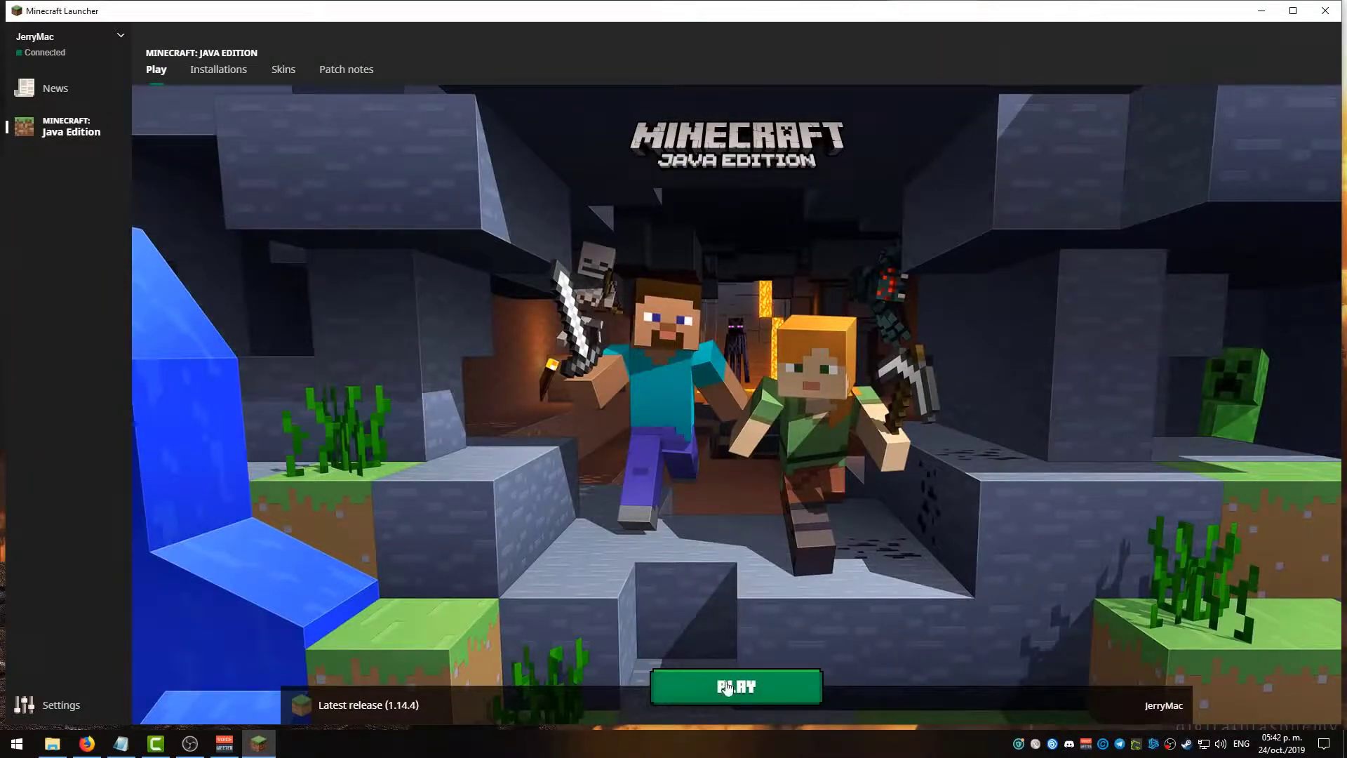
{"action": "left_click", "coordinate": [727, 688]}
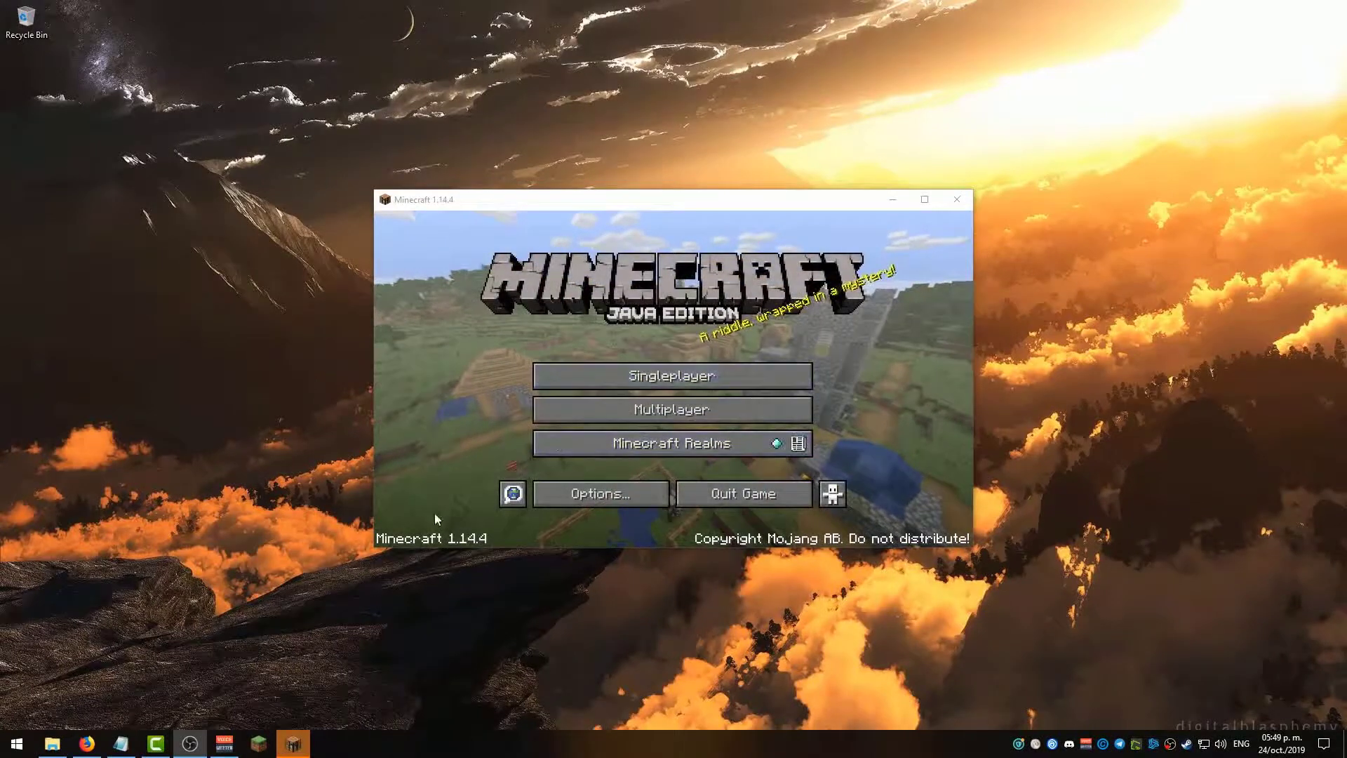
Close the game and save the universal Fabric installer 0.5.1.36 jar
{"action": "left_click", "coordinate": [959, 200]}
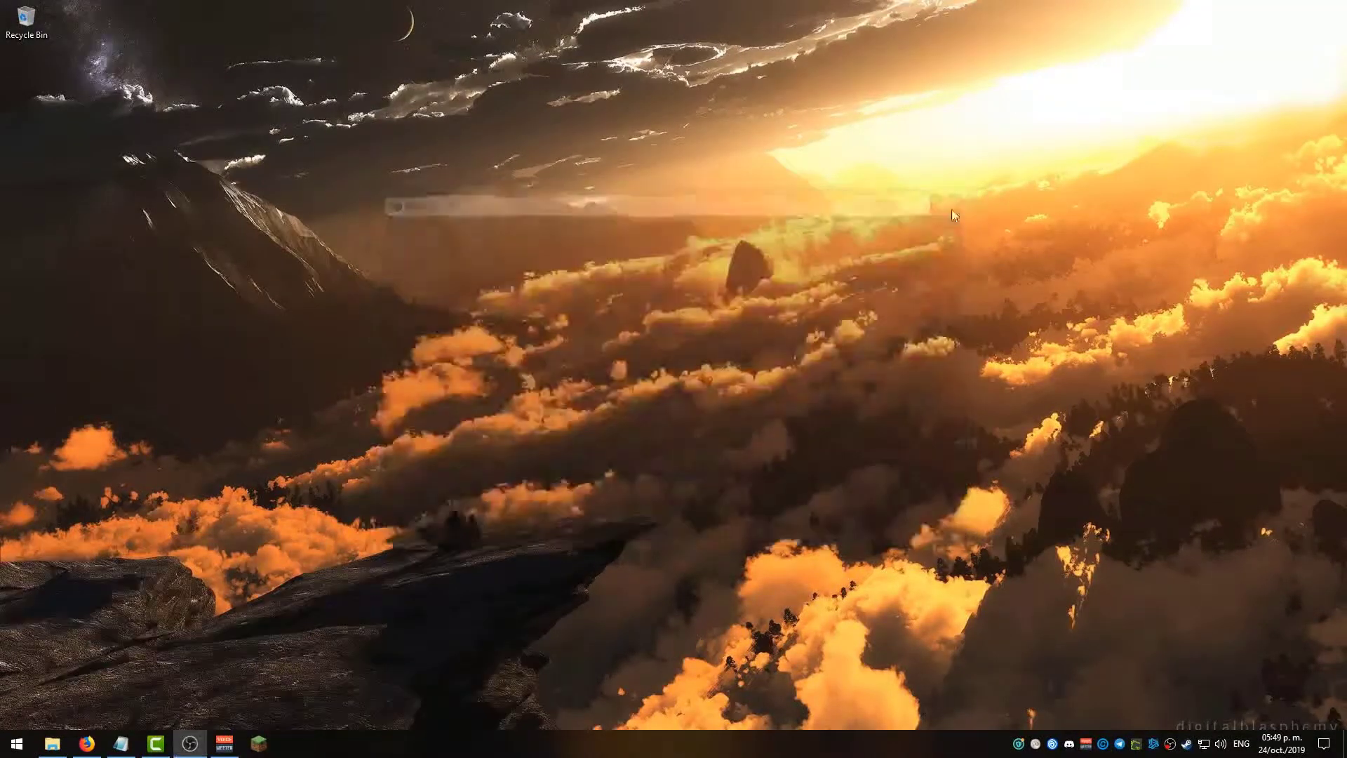
{"action": "left_click", "coordinate": [82, 752]}
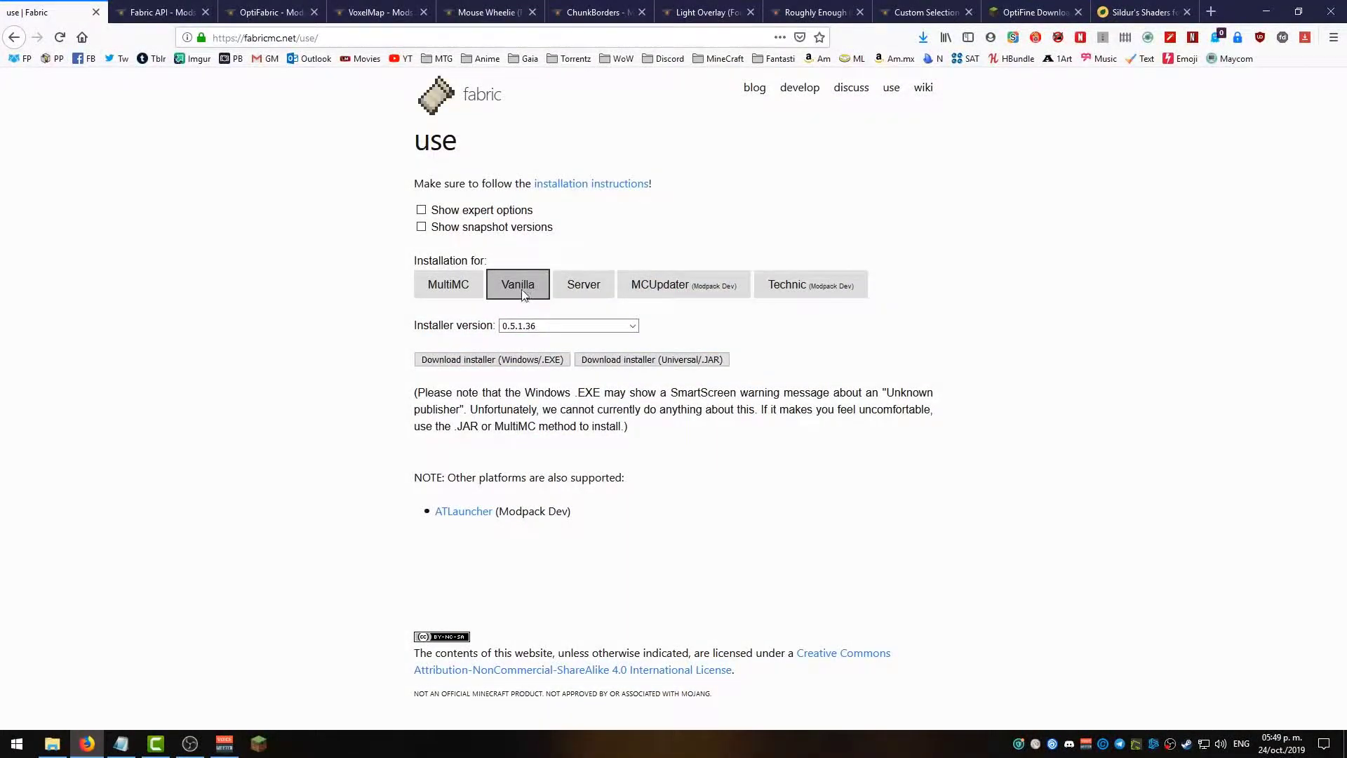
{"action": "left_click", "coordinate": [525, 326]}
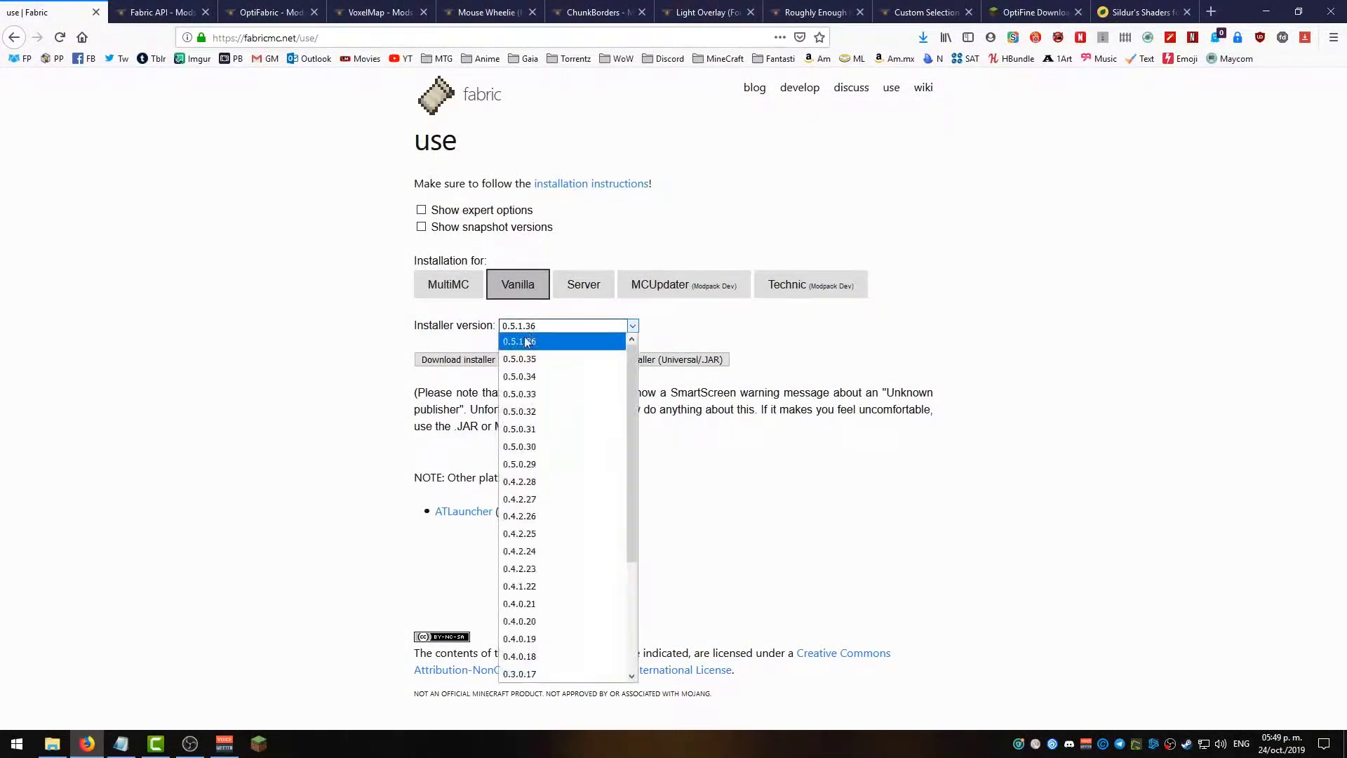
{"action": "left_click", "coordinate": [573, 334]}
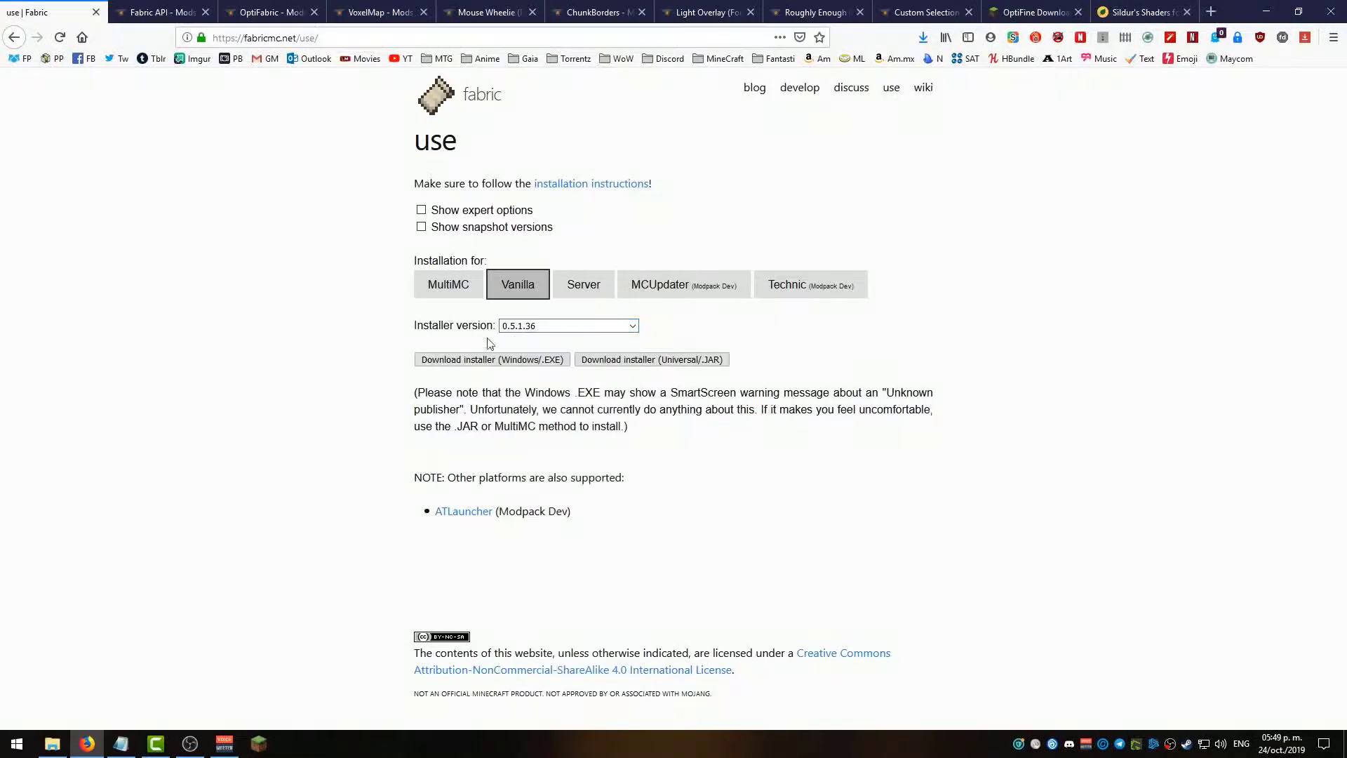
{"action": "left_click", "coordinate": [721, 369]}
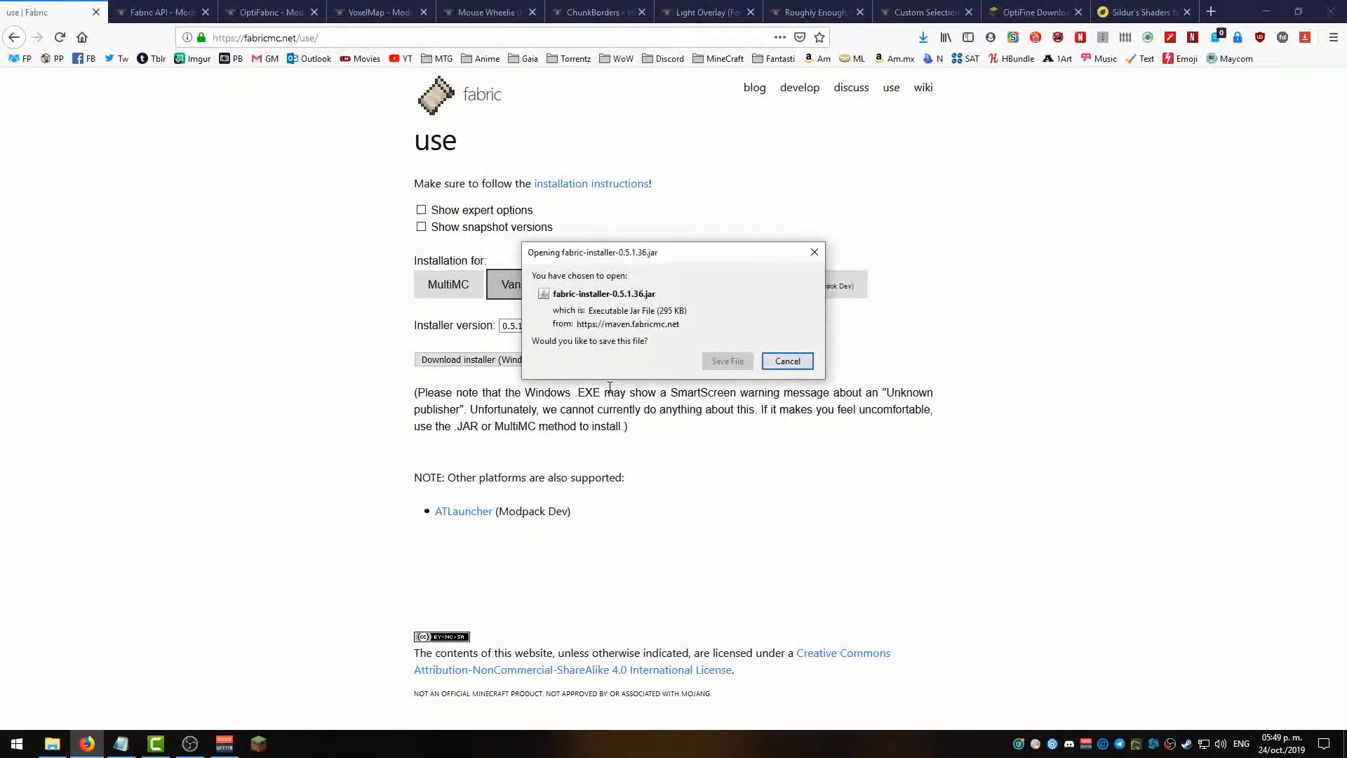
{"action": "left_click", "coordinate": [731, 363]}
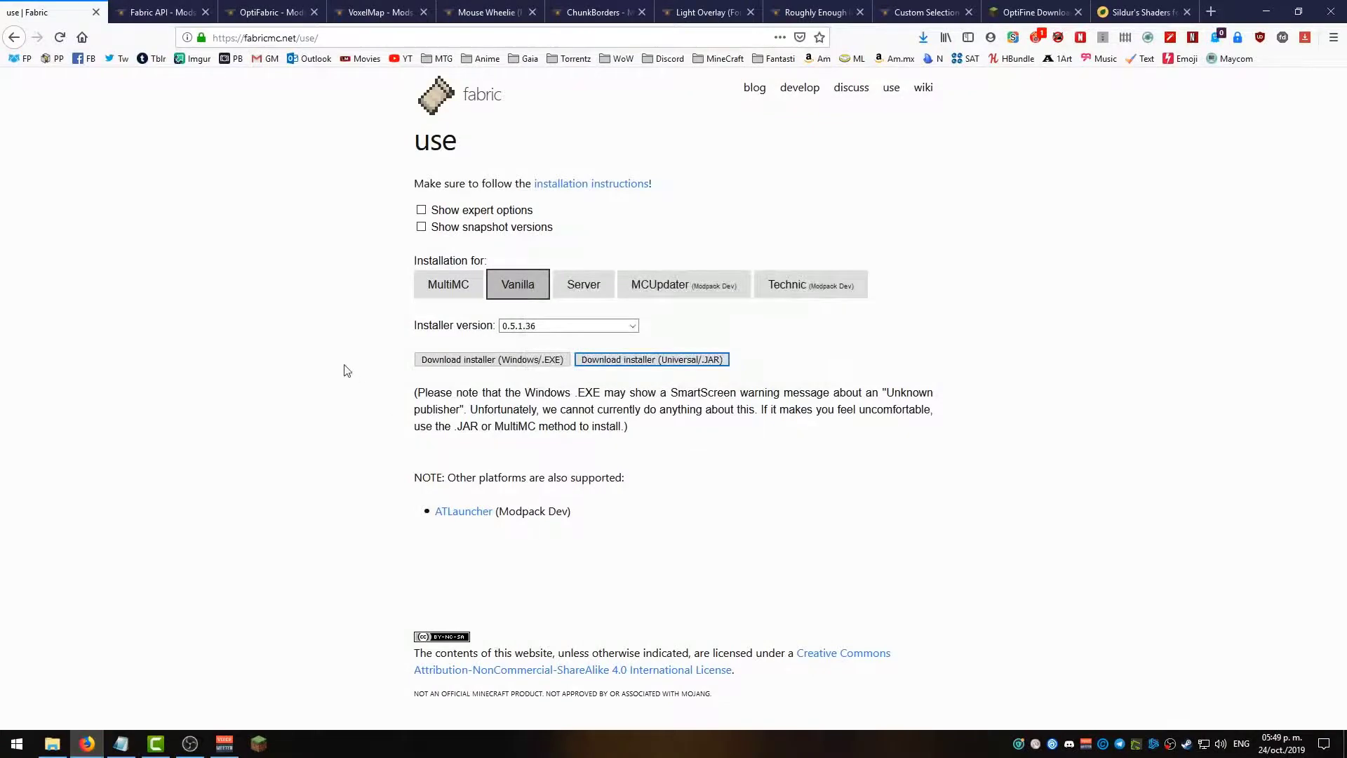
Download Fabric API 0.4.1 for 1.14.4 from CurseForge
{"action": "left_click", "coordinate": [170, 10]}
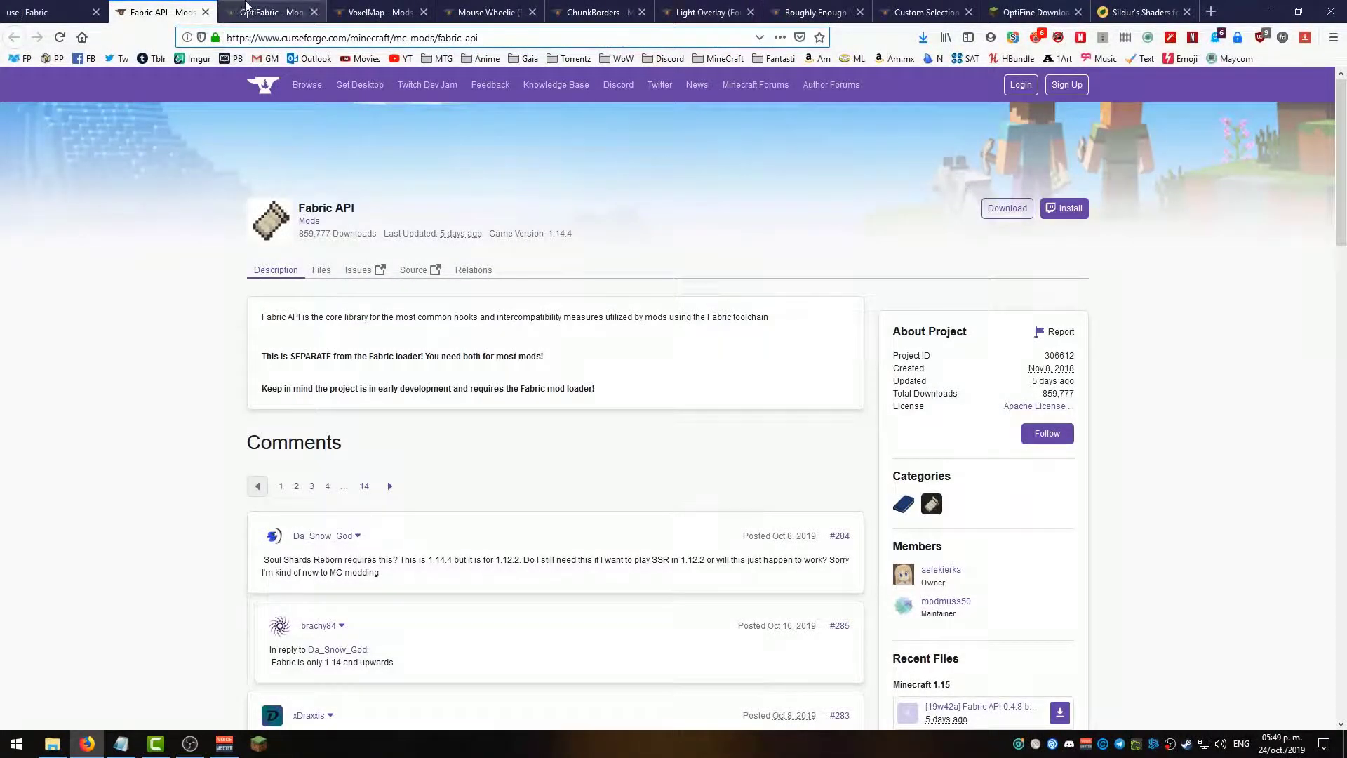
{"action": "left_click", "coordinate": [270, 12]}
{"action": "left_click", "coordinate": [161, 12]}
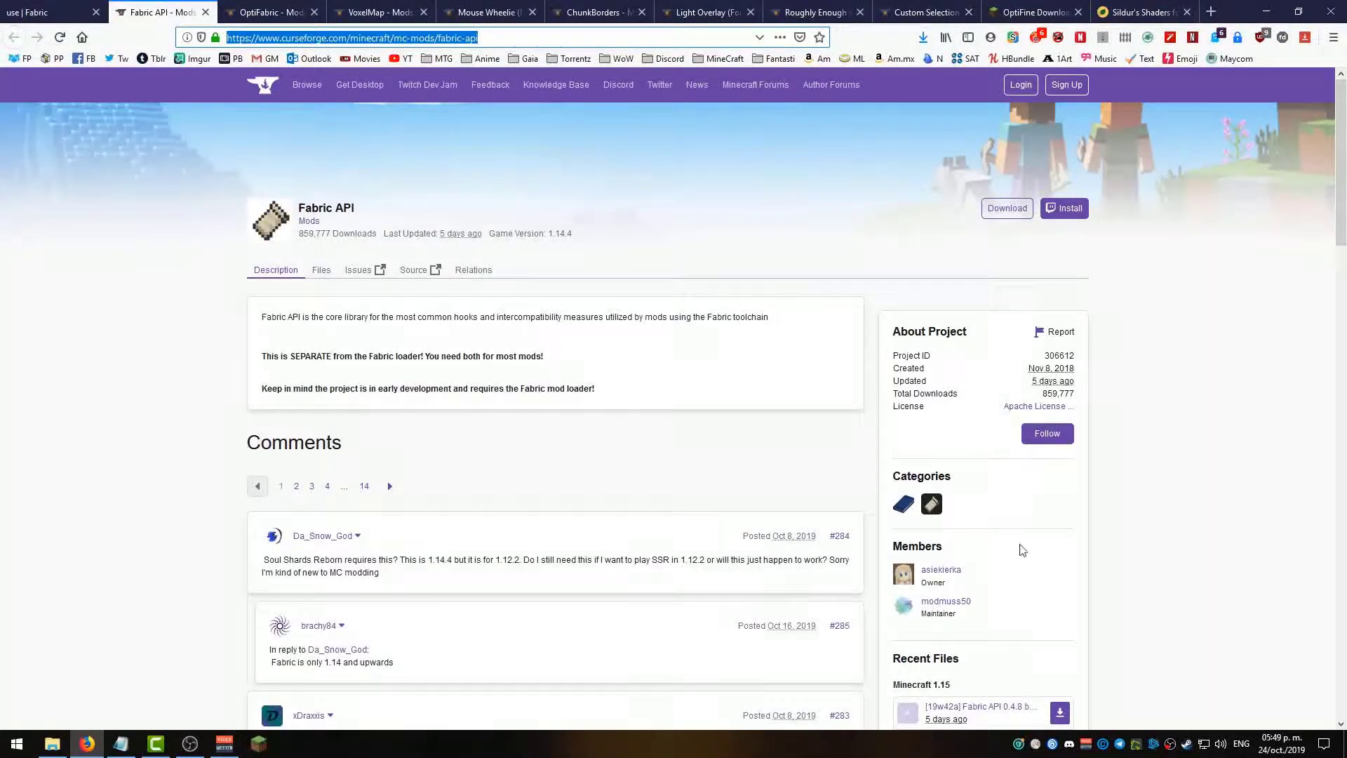
{"action": "scroll", "coordinate": [1091, 639], "scroll_direction": "down", "scroll_amount": 3}
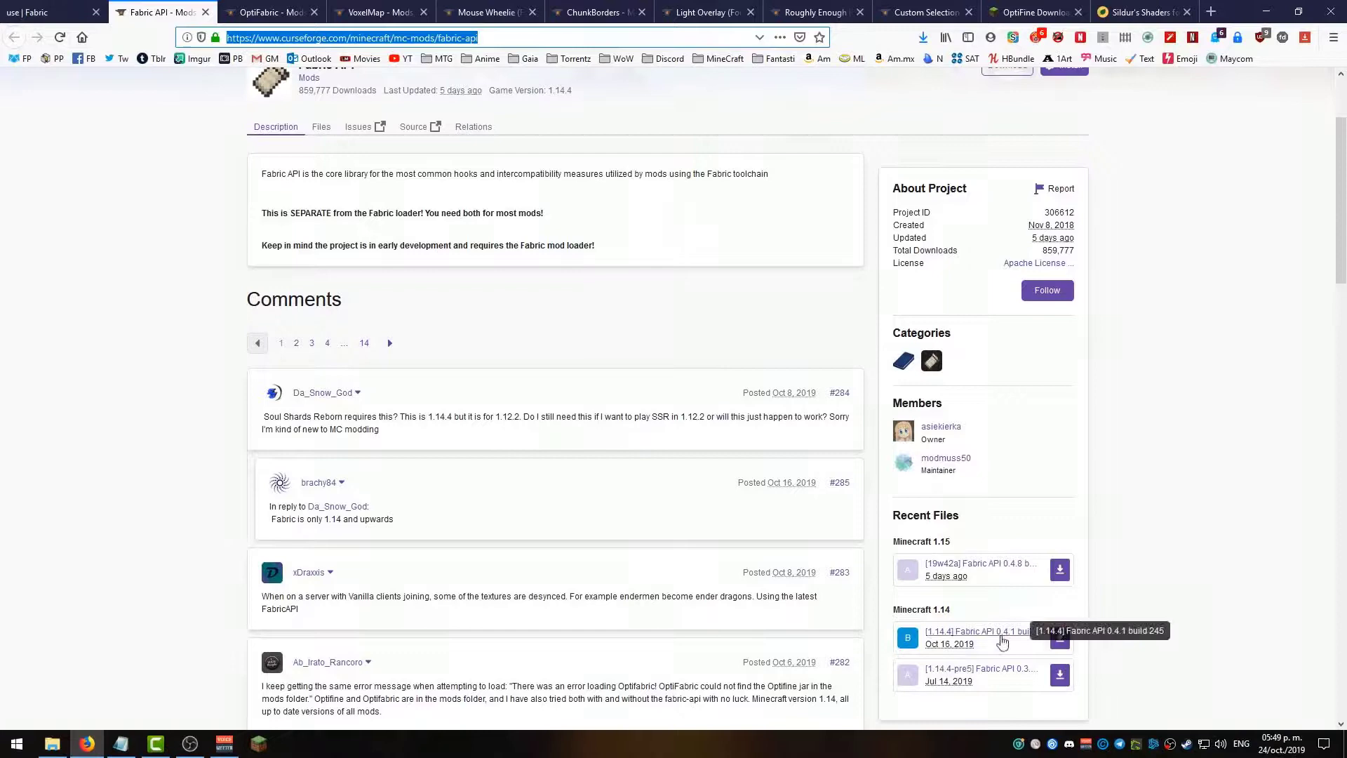
{"action": "left_click", "coordinate": [982, 636]}
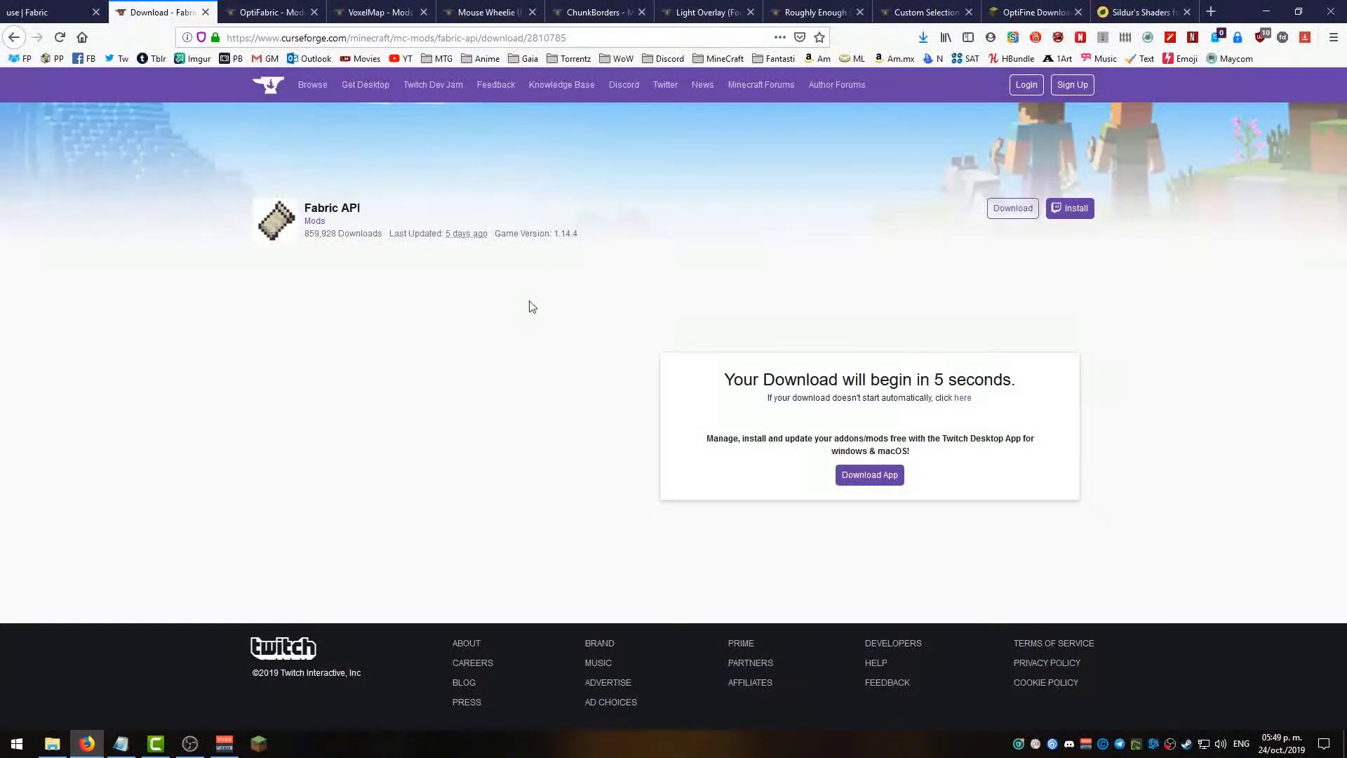
Download and save optifabric-0.5.2.jar from its CurseForge page
{"action": "left_click", "coordinate": [270, 12]}
{"action": "scroll", "coordinate": [757, 421], "scroll_direction": "down", "scroll_amount": 1}
{"action": "scroll", "coordinate": [758, 421], "scroll_direction": "down", "scroll_amount": 3}
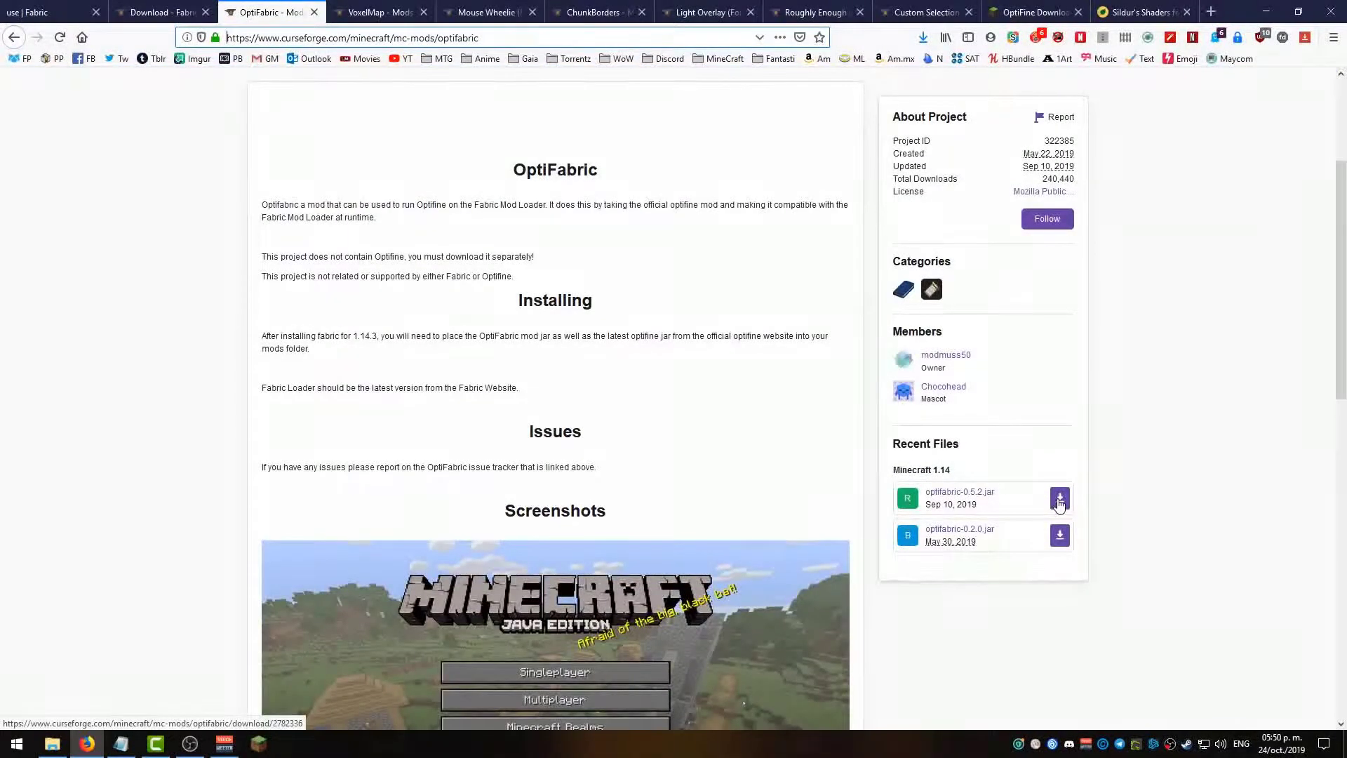
{"action": "left_click", "coordinate": [1060, 500]}
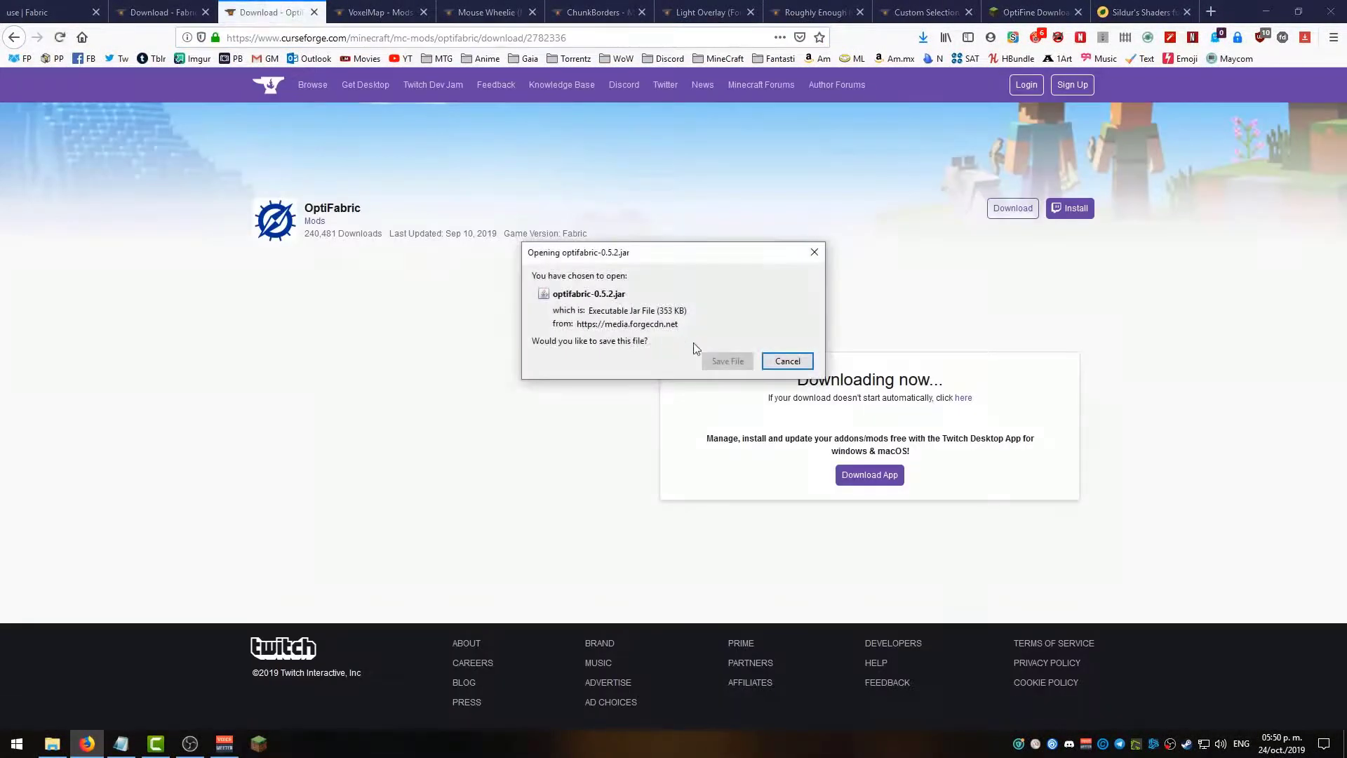
{"action": "left_click", "coordinate": [727, 362]}
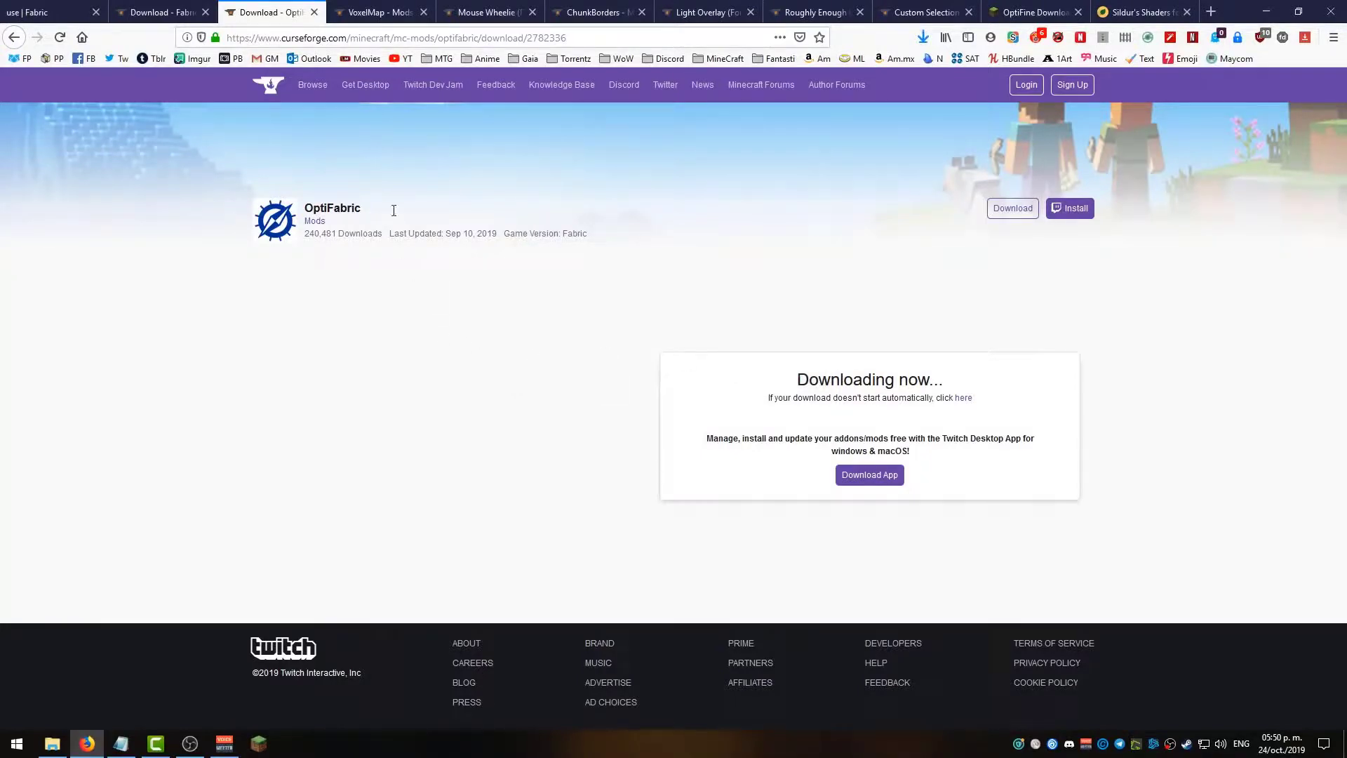
Download the Fabric VoxelMap build for 1.14.4 and Mouse Wheelie 1.3.5+1.14.4
{"action": "left_click", "coordinate": [379, 12]}
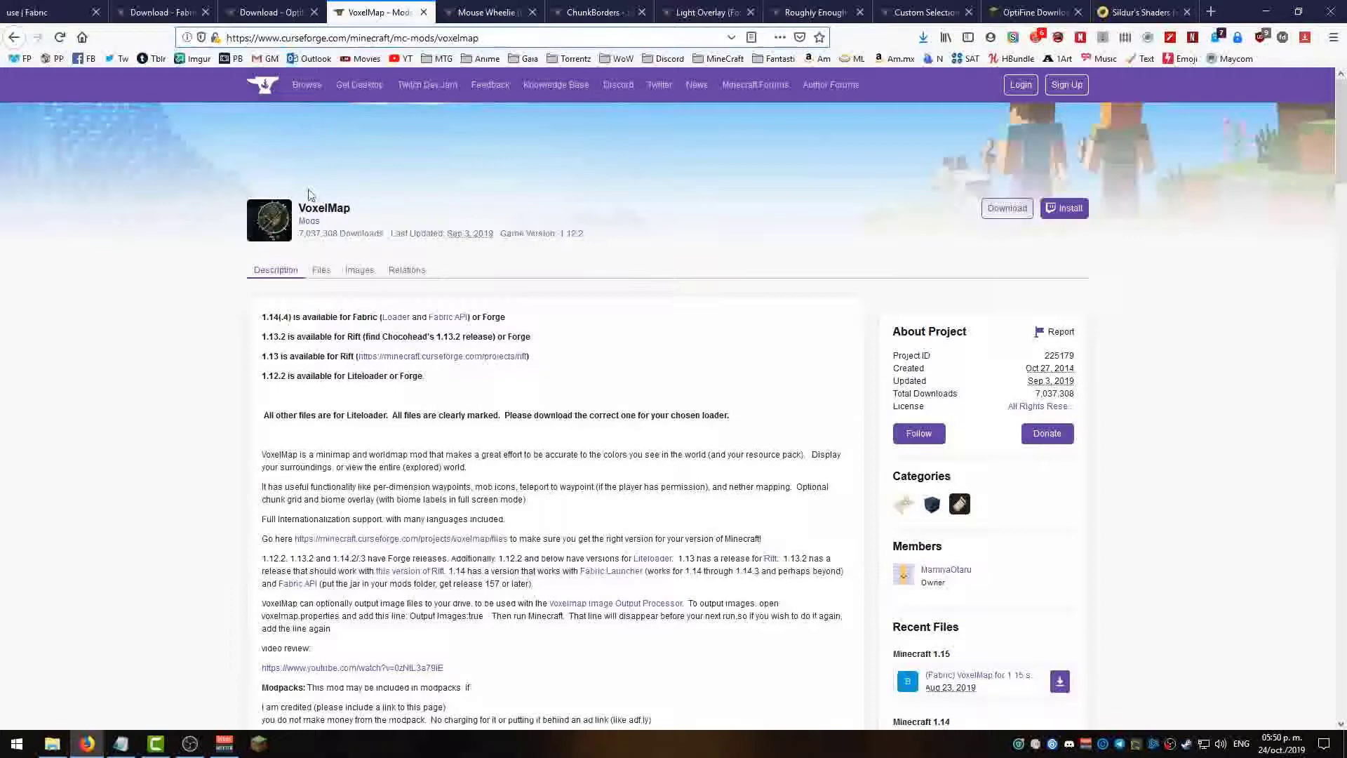
{"action": "scroll", "coordinate": [697, 427], "scroll_direction": "down", "scroll_amount": 2}
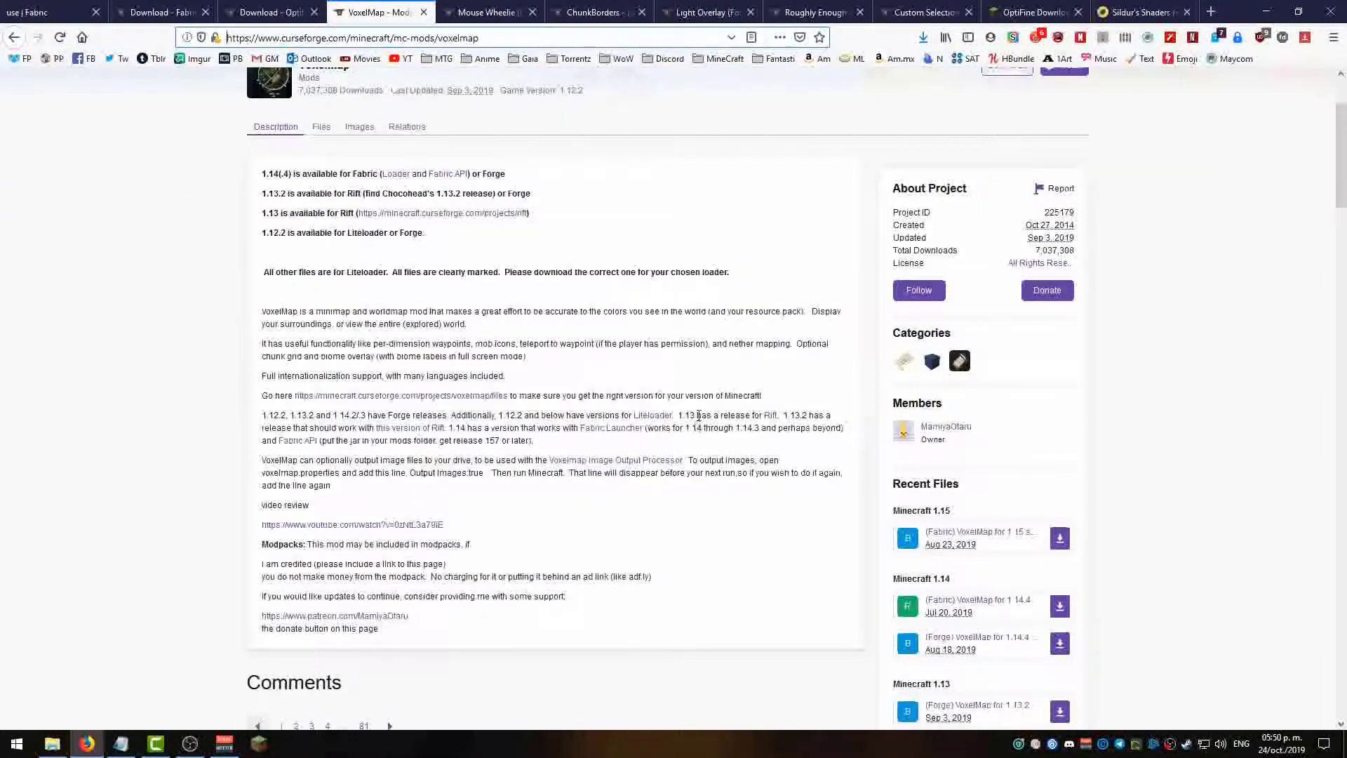
{"action": "scroll", "coordinate": [698, 416], "scroll_direction": "up", "scroll_amount": 1}
{"action": "scroll", "coordinate": [714, 427], "scroll_direction": "down", "scroll_amount": 2}
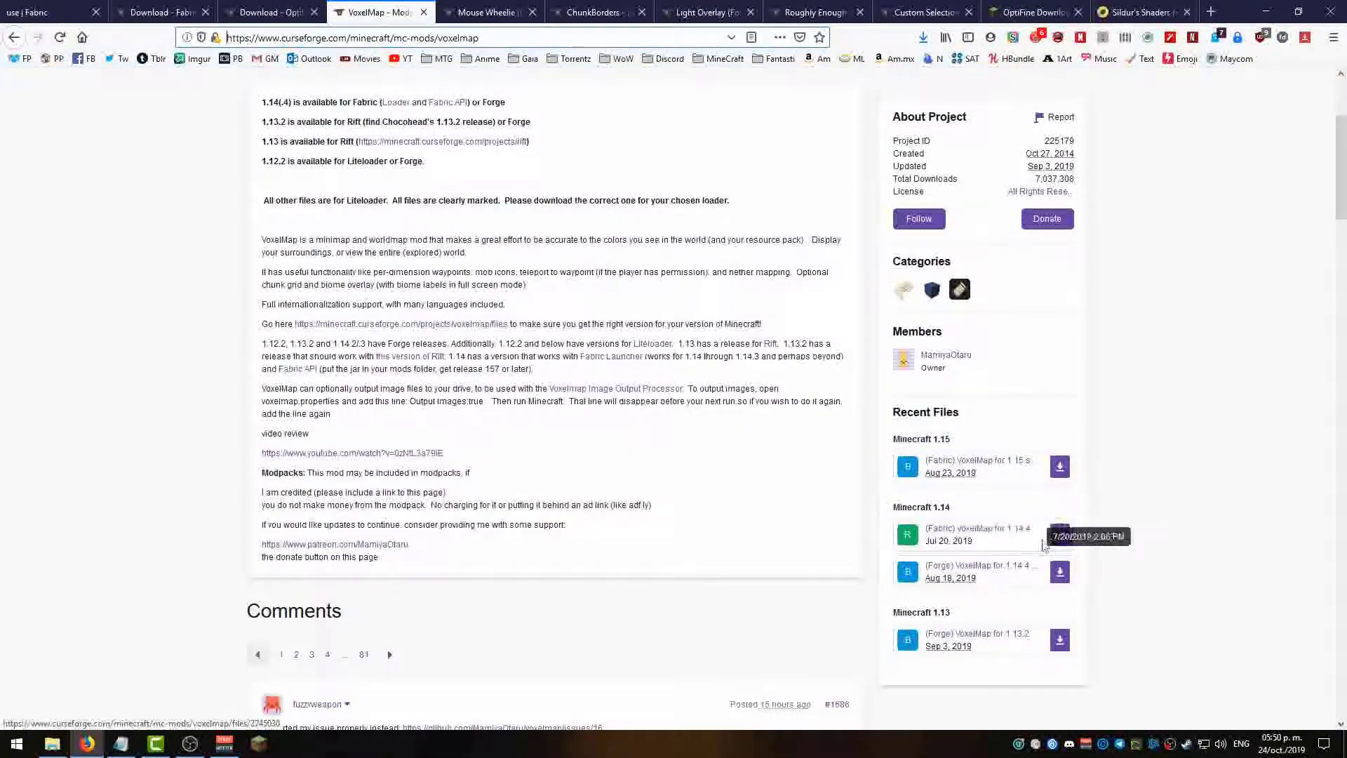
{"action": "left_click", "coordinate": [1043, 544]}
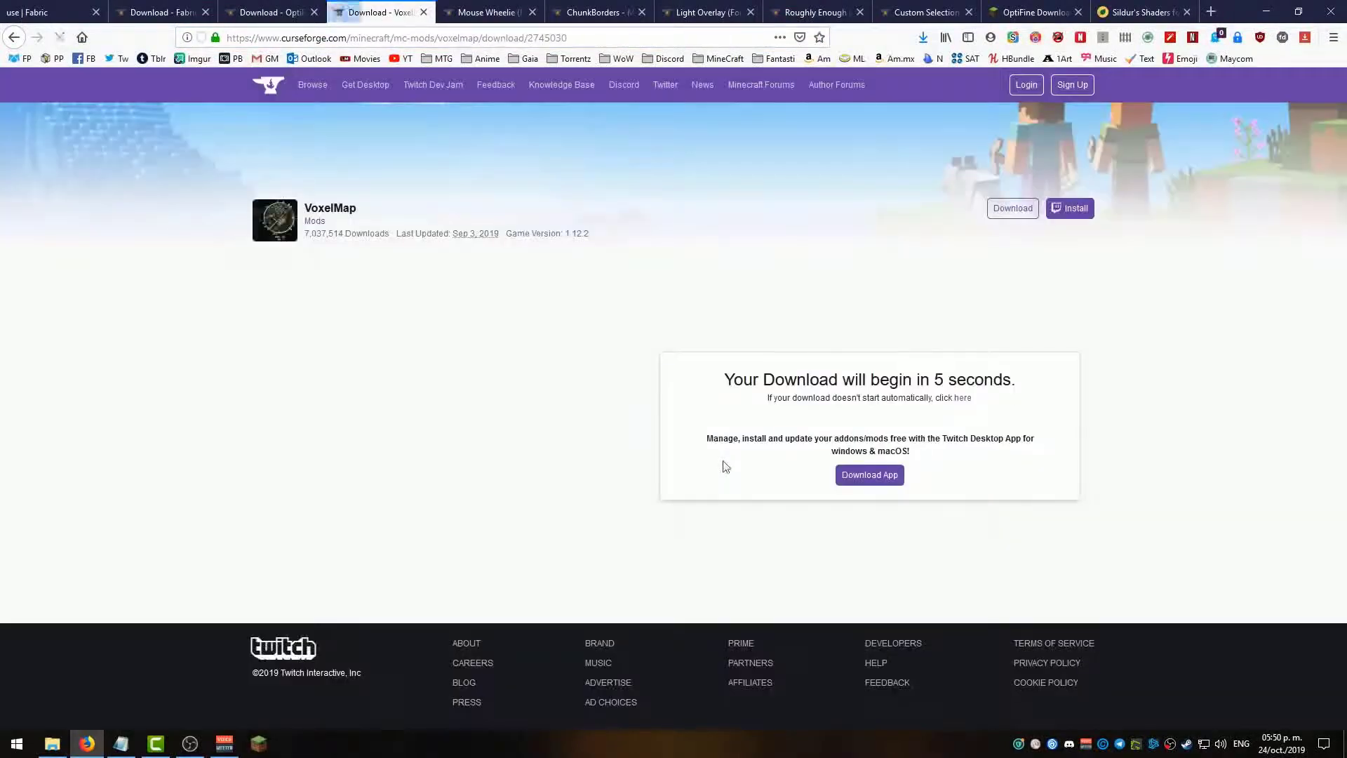
{"action": "left_click", "coordinate": [491, 13]}
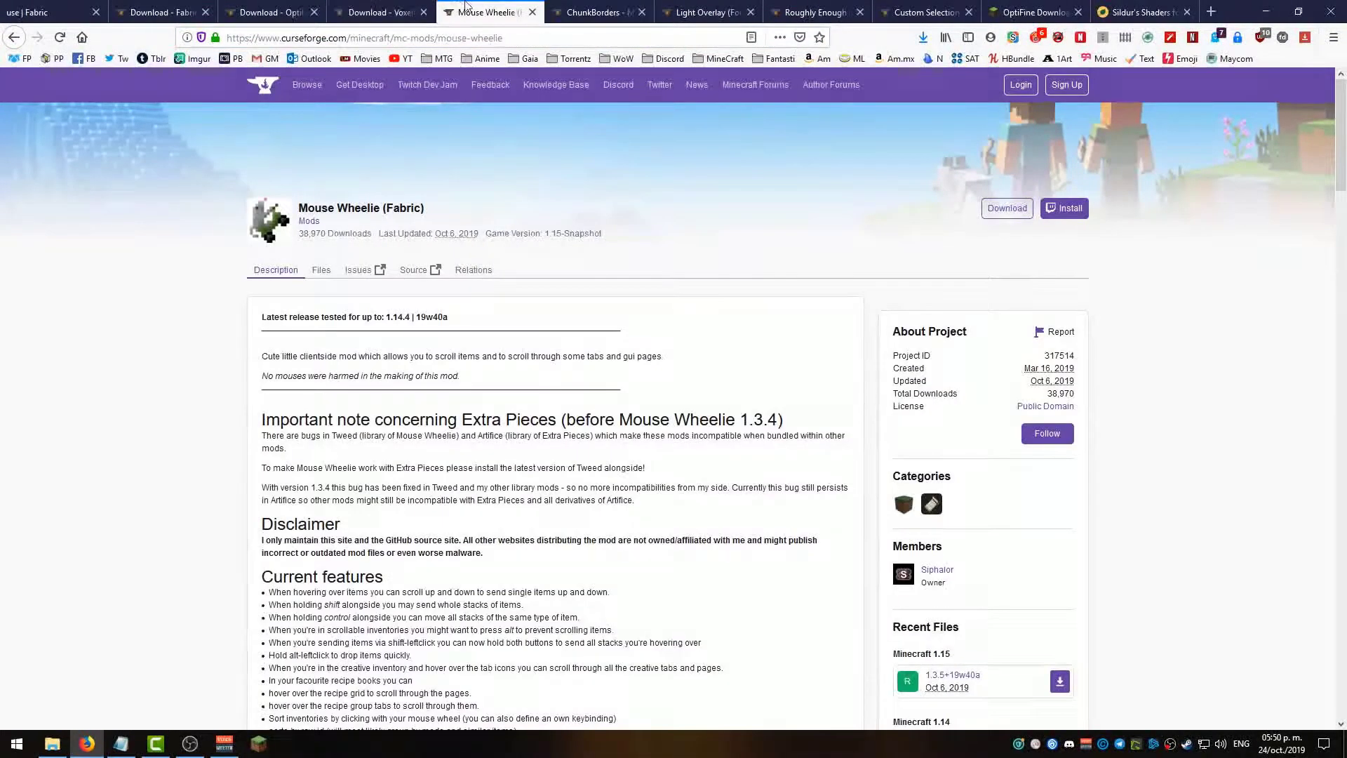
{"action": "scroll", "coordinate": [775, 420], "scroll_direction": "down", "scroll_amount": 4}
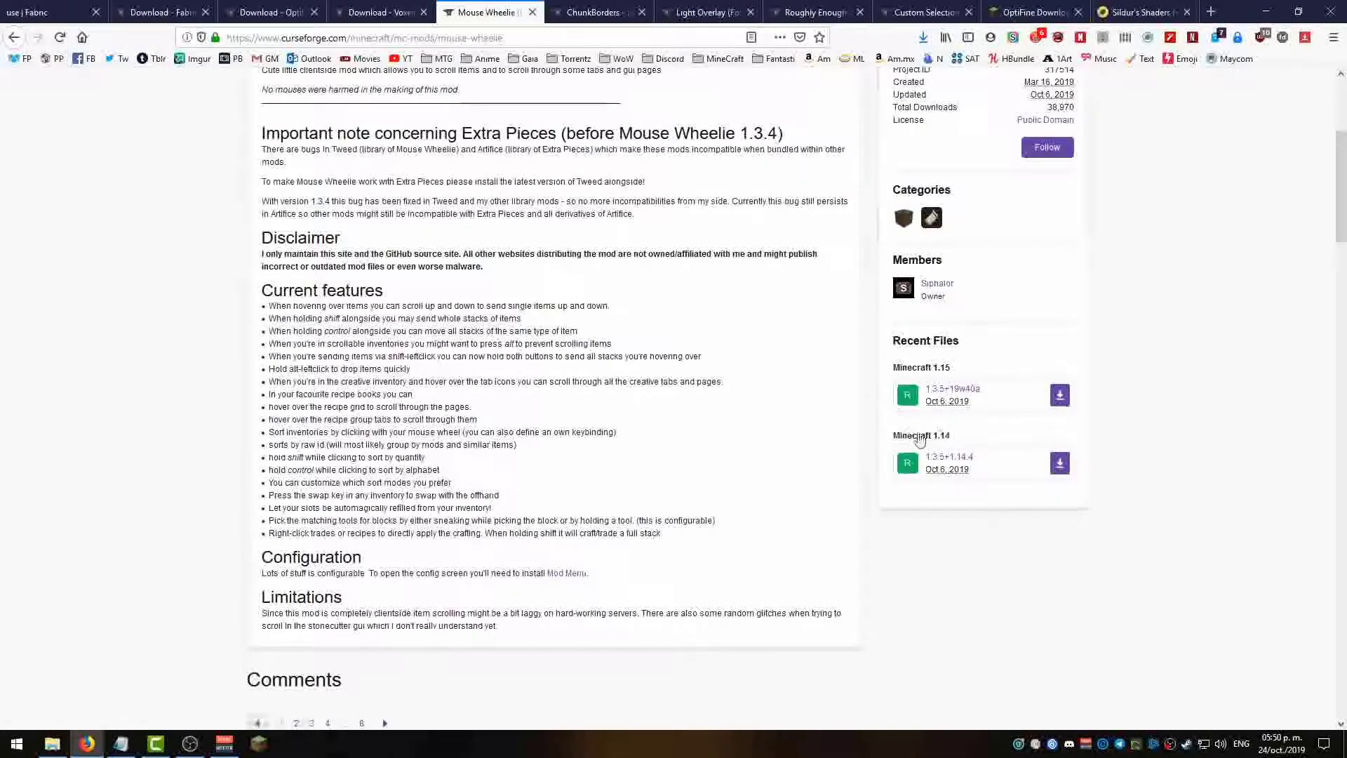
{"action": "left_click", "coordinate": [1060, 464]}
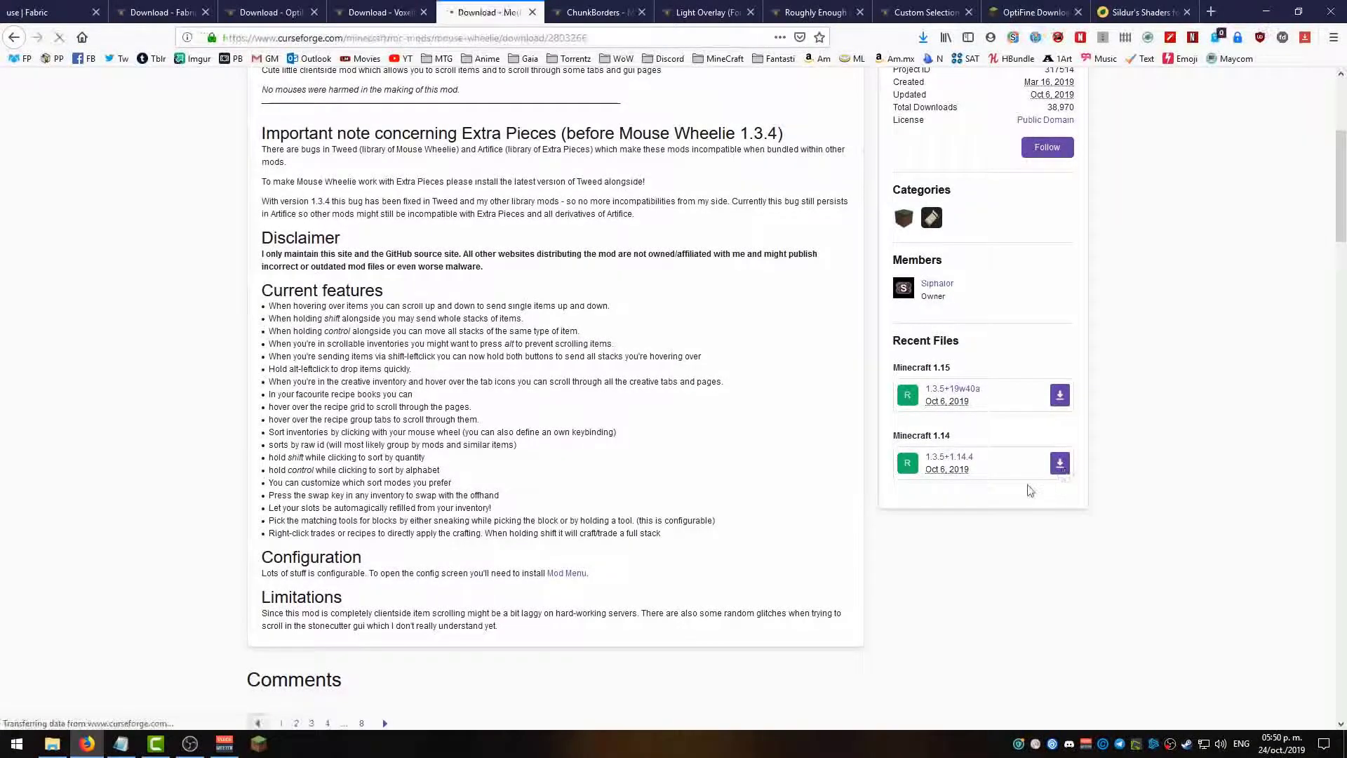
Download the Minecraft 1.14 files of ChunkBorders and Light Overlay, saving the ChunkBorders jar
{"action": "left_click", "coordinate": [593, 17]}
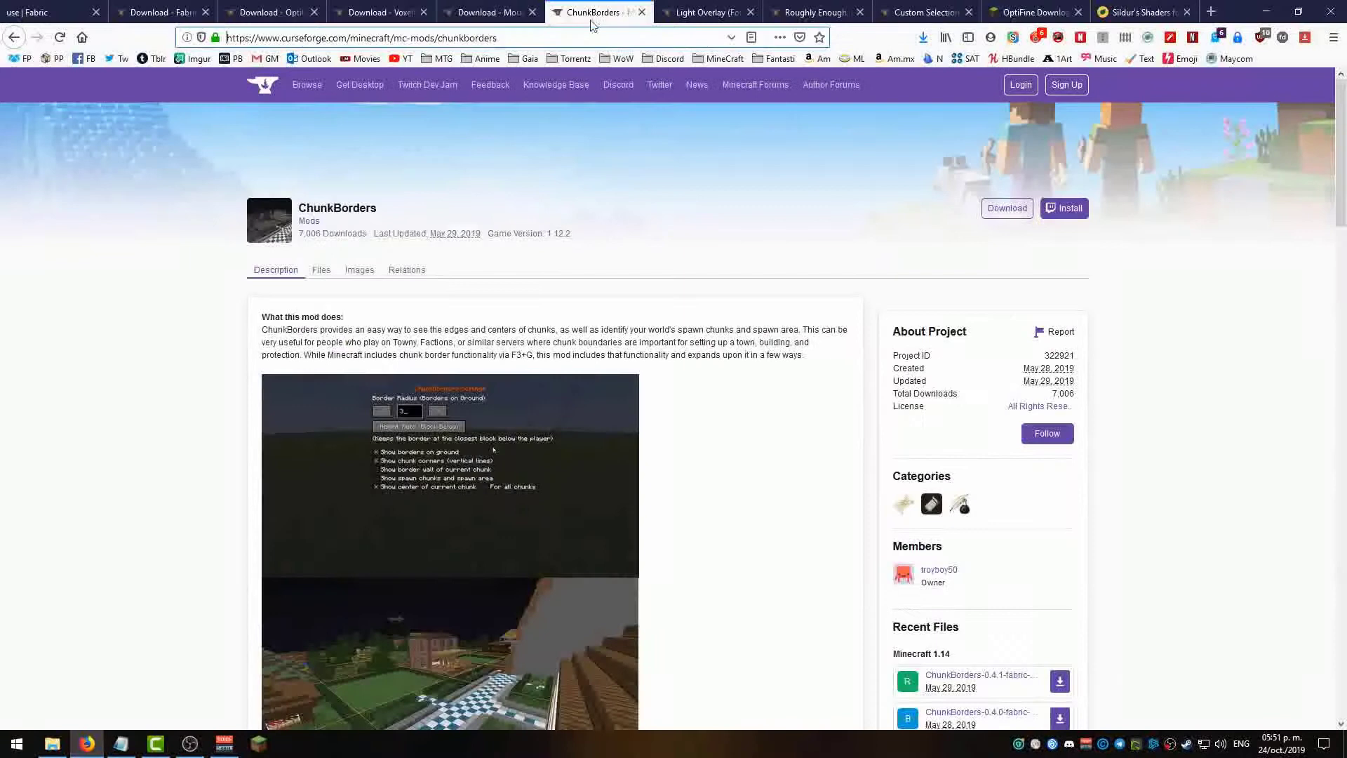
{"action": "scroll", "coordinate": [769, 427], "scroll_direction": "down", "scroll_amount": 3}
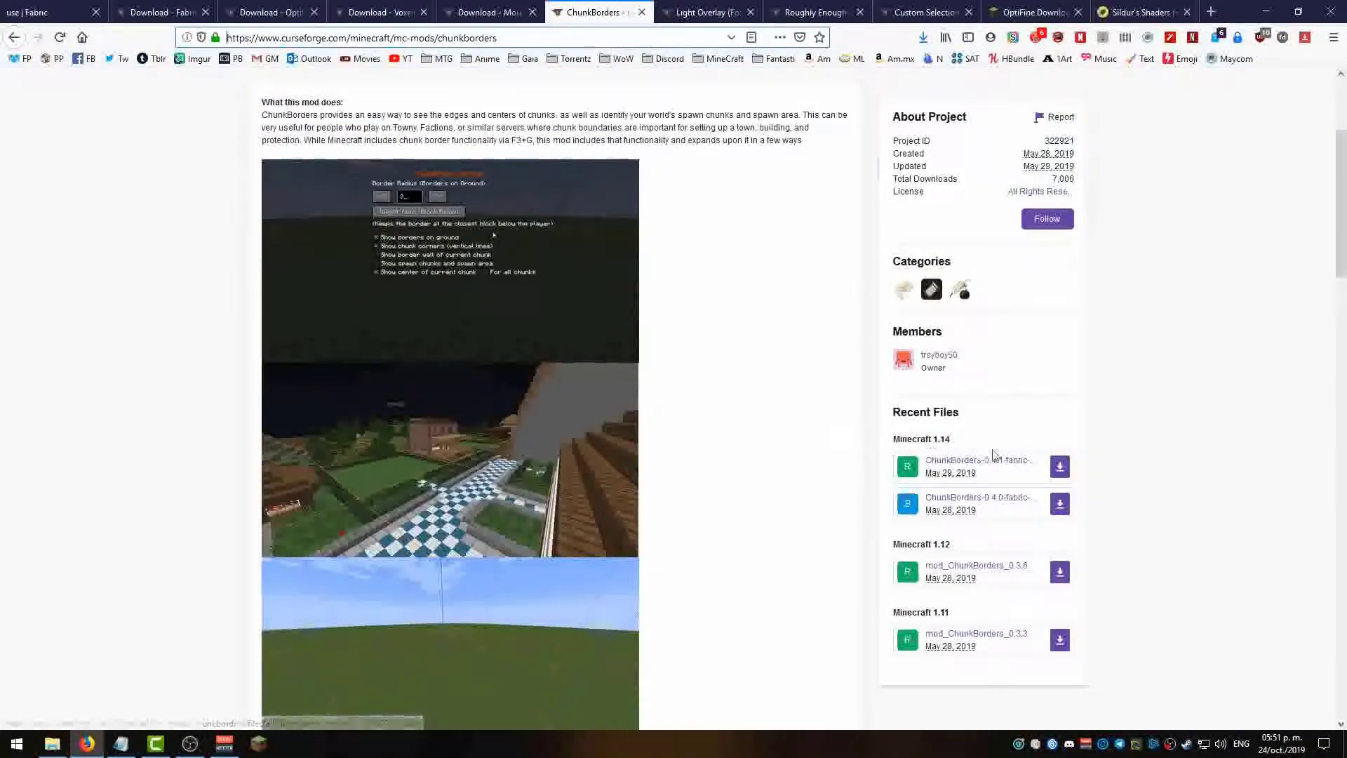
{"action": "left_click", "coordinate": [1064, 477]}
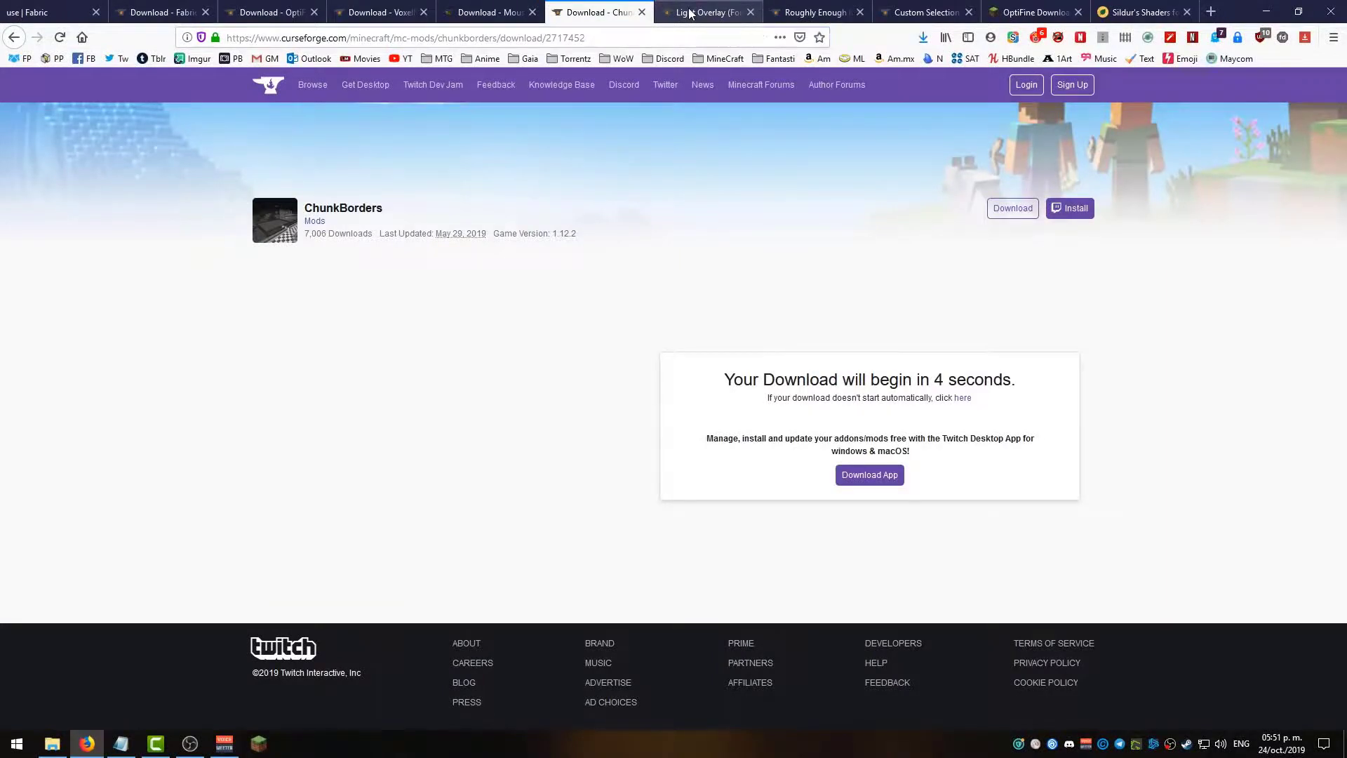
{"action": "left_click", "coordinate": [691, 14]}
{"action": "left_click", "coordinate": [712, 361]}
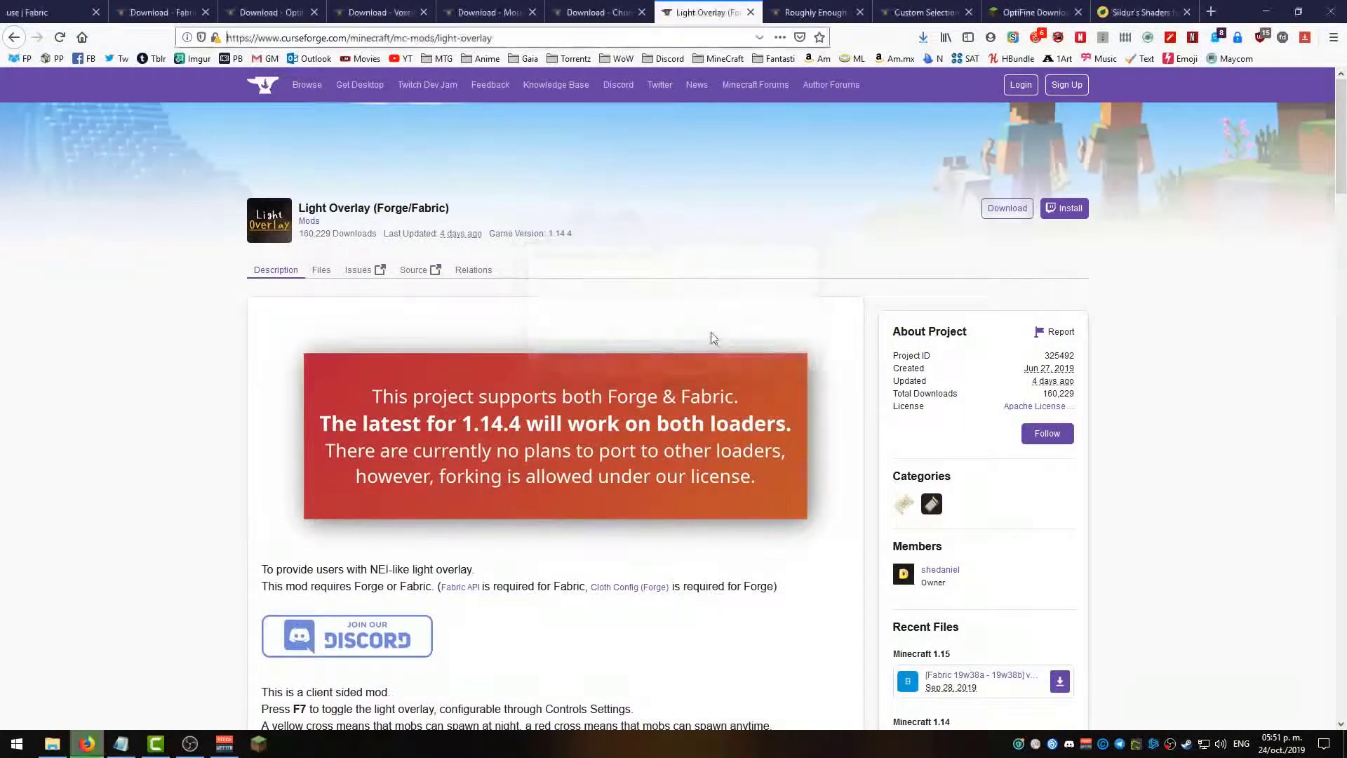
{"action": "scroll", "coordinate": [840, 379], "scroll_direction": "down", "scroll_amount": 3}
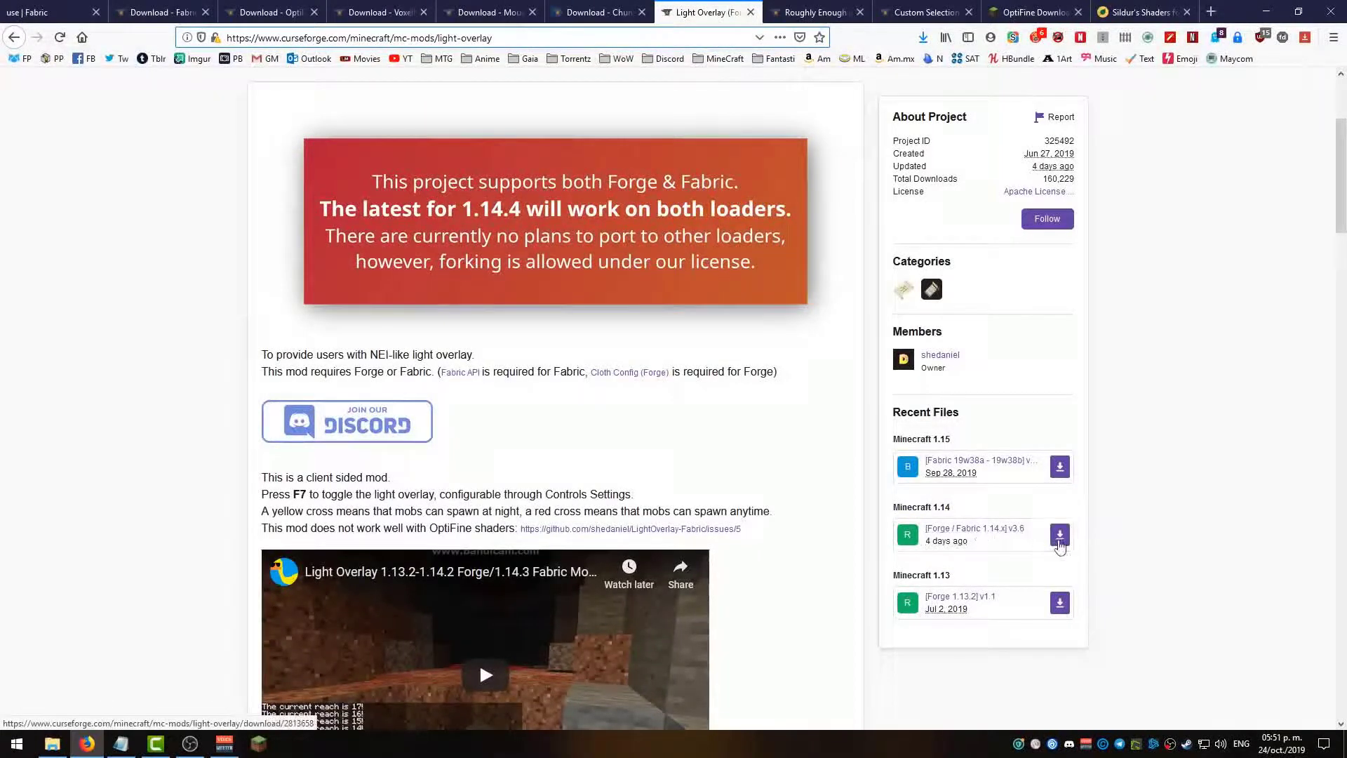
{"action": "left_click", "coordinate": [954, 532]}
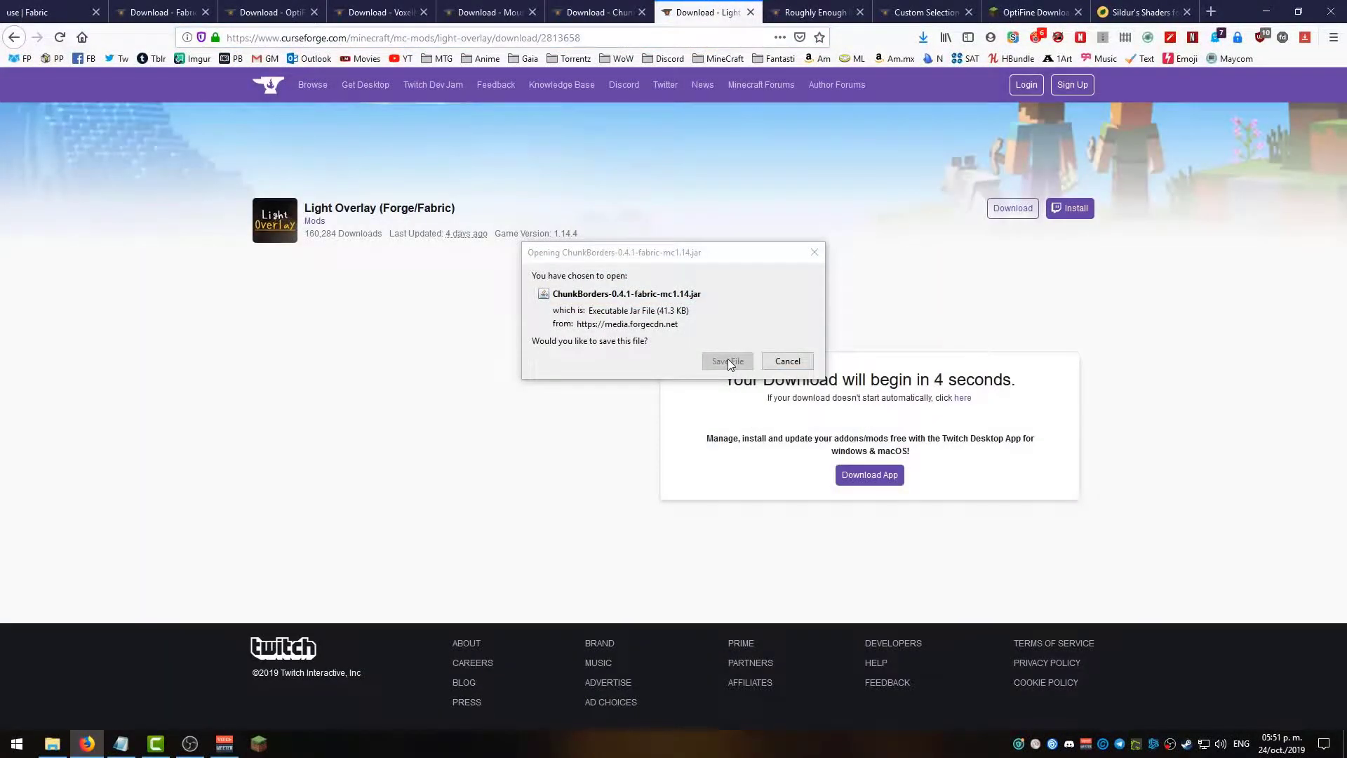
{"action": "left_click", "coordinate": [727, 359]}
{"action": "left_click", "coordinate": [723, 361]}
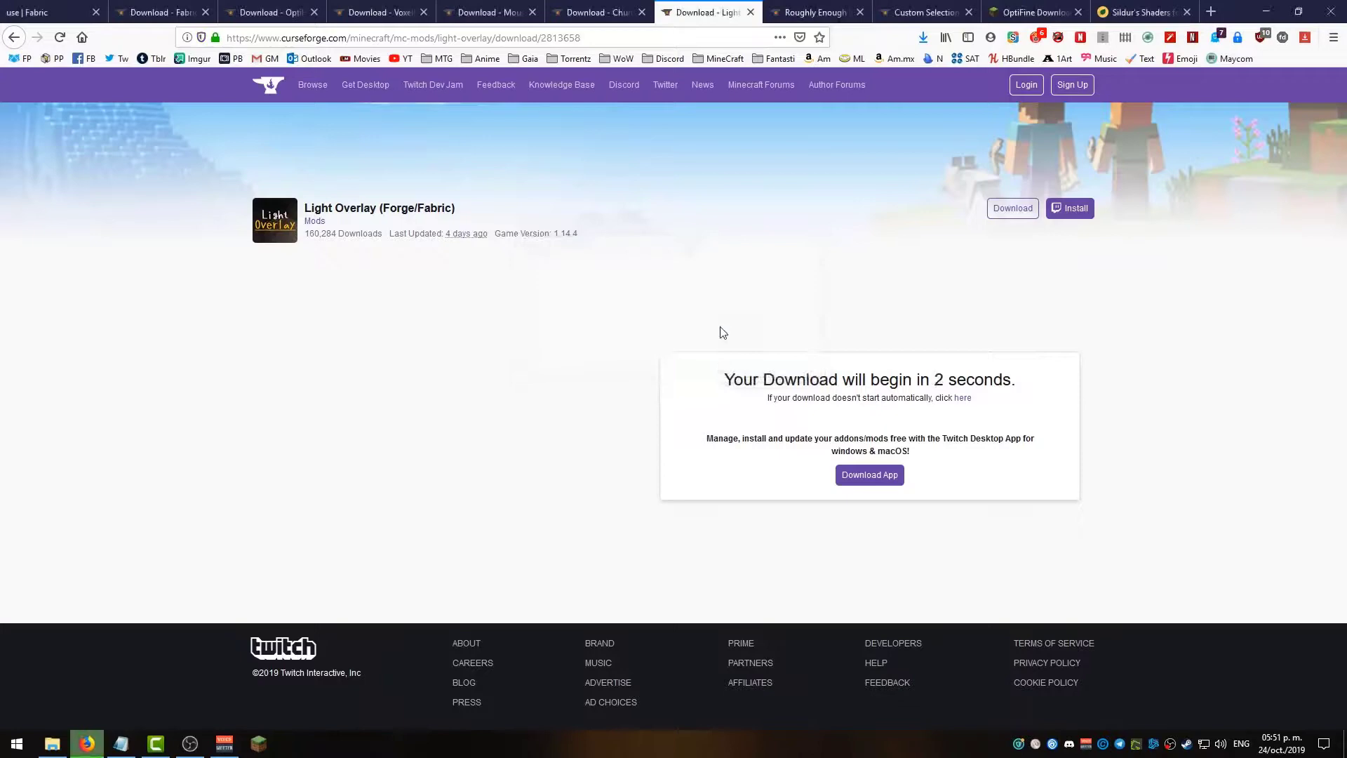
Save LightOverlay-3.6.jar, then download Roughly Enough Items and Custom Selection Box 1.14.2 files
{"action": "left_click", "coordinate": [803, 10]}
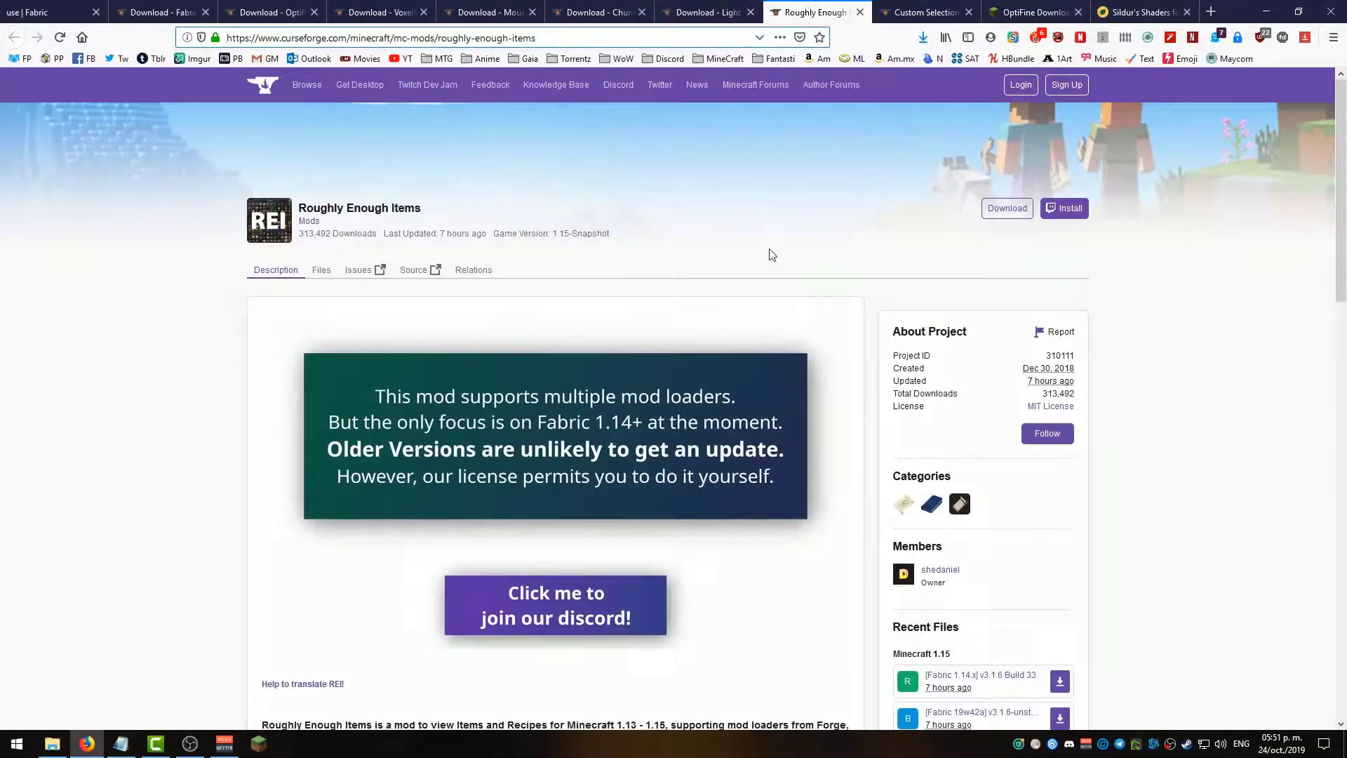
{"action": "scroll", "coordinate": [786, 279], "scroll_direction": "down", "scroll_amount": 3}
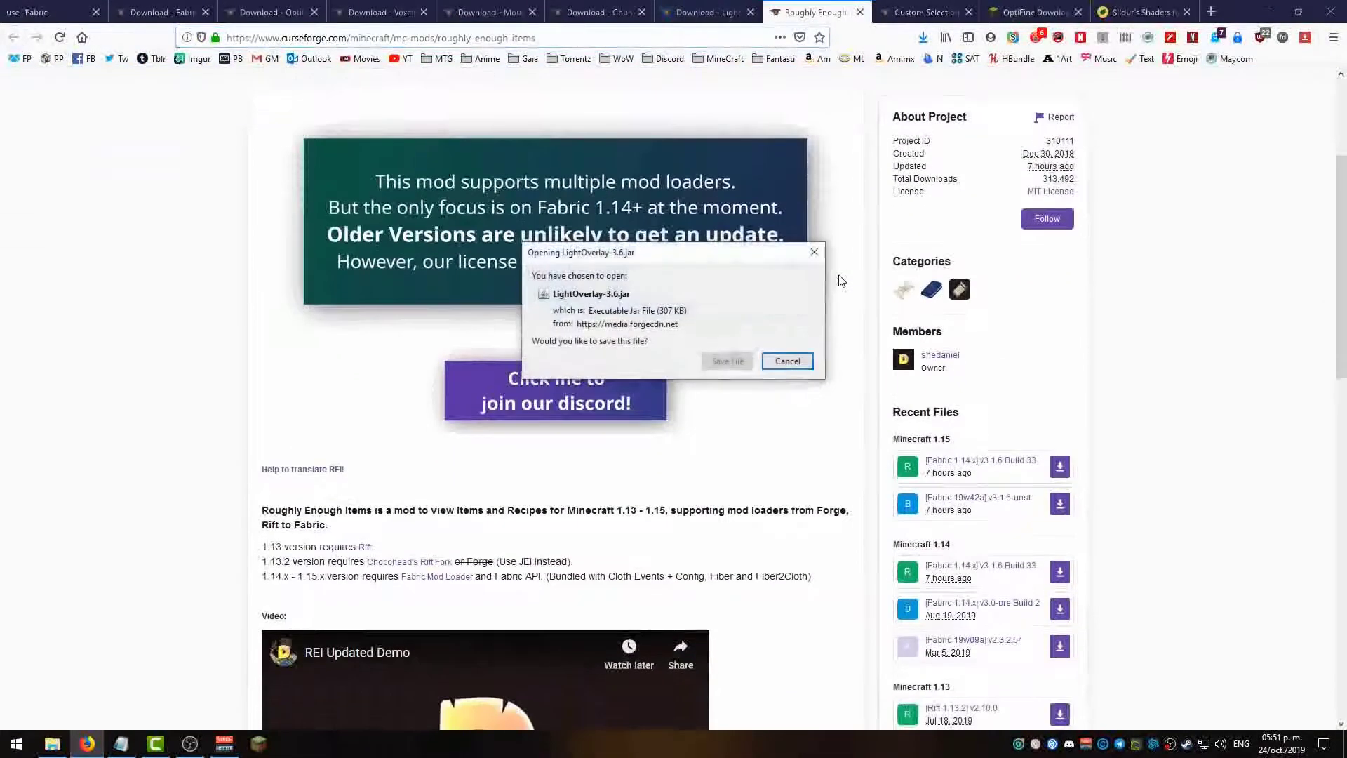
{"action": "left_click", "coordinate": [730, 362]}
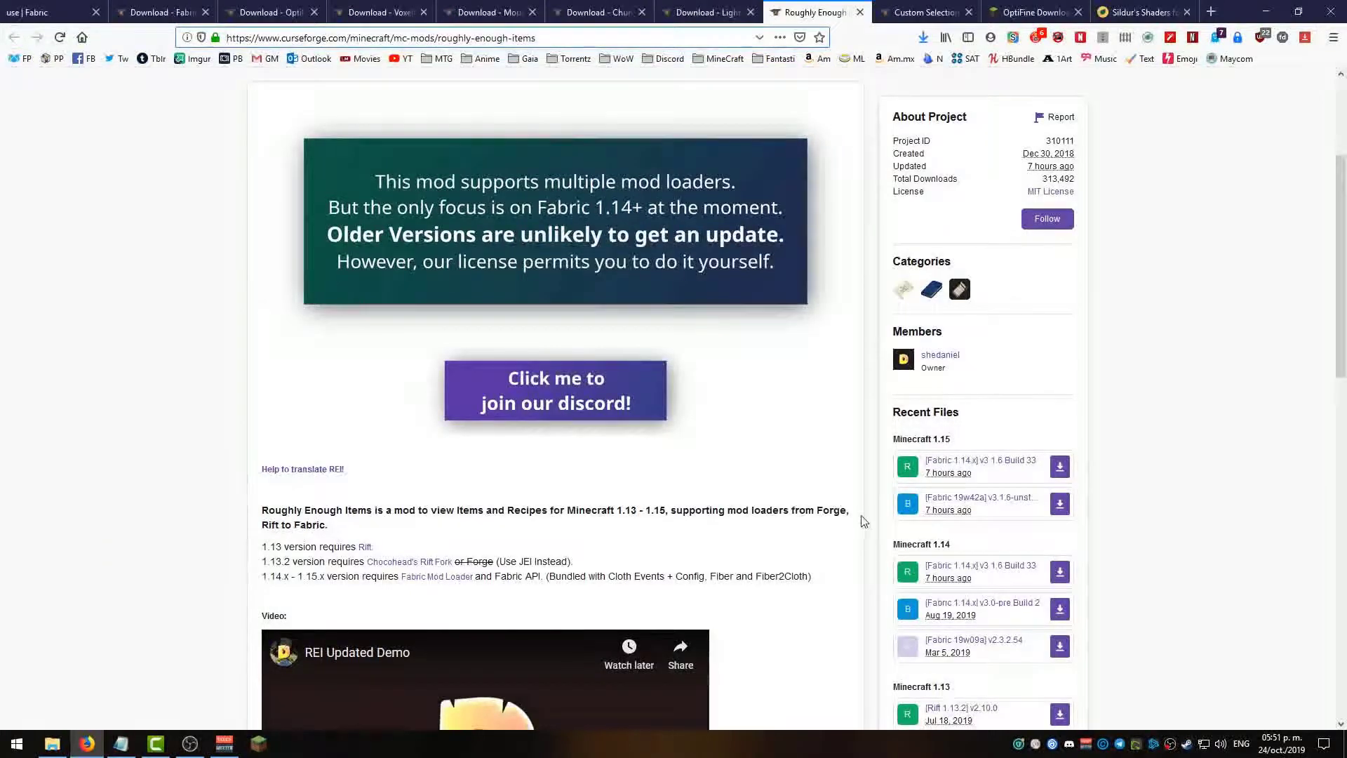
{"action": "left_click", "coordinate": [1059, 572]}
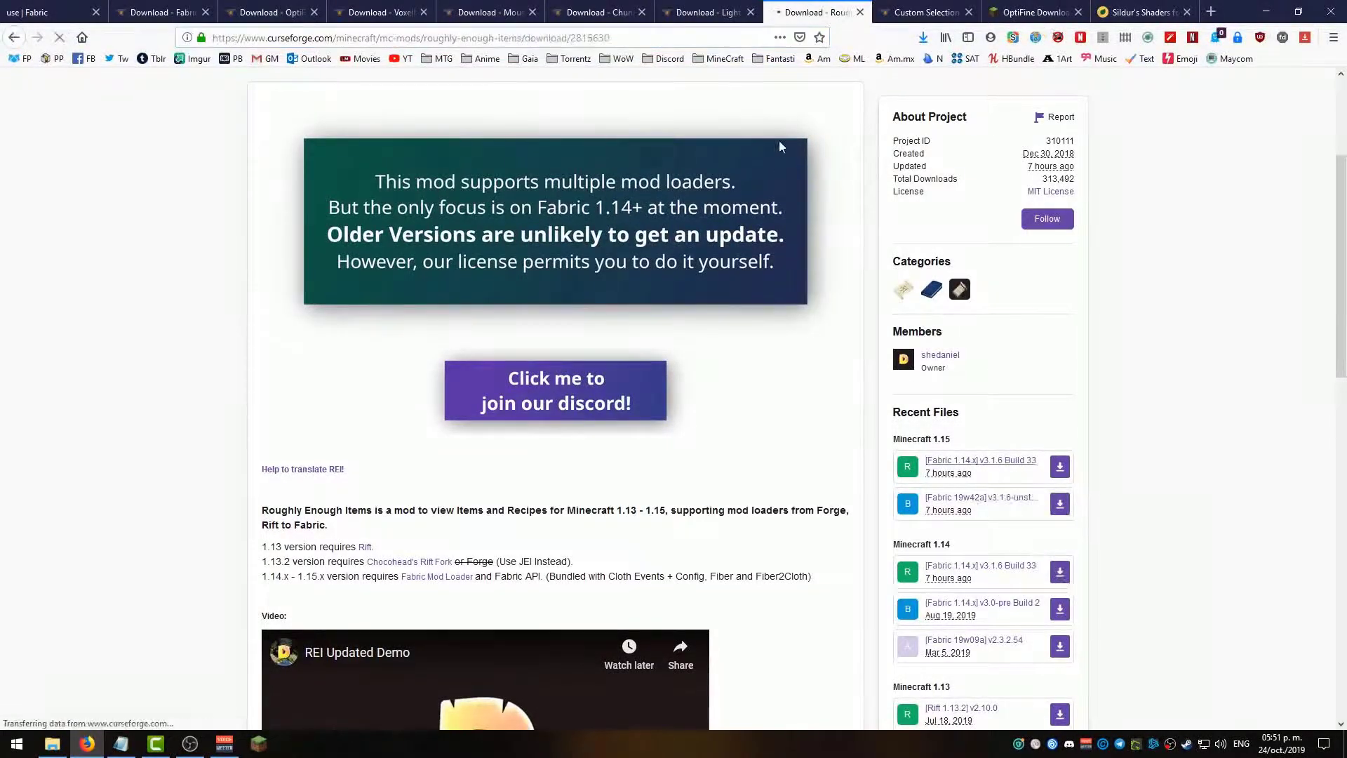
{"action": "left_click", "coordinate": [919, 13]}
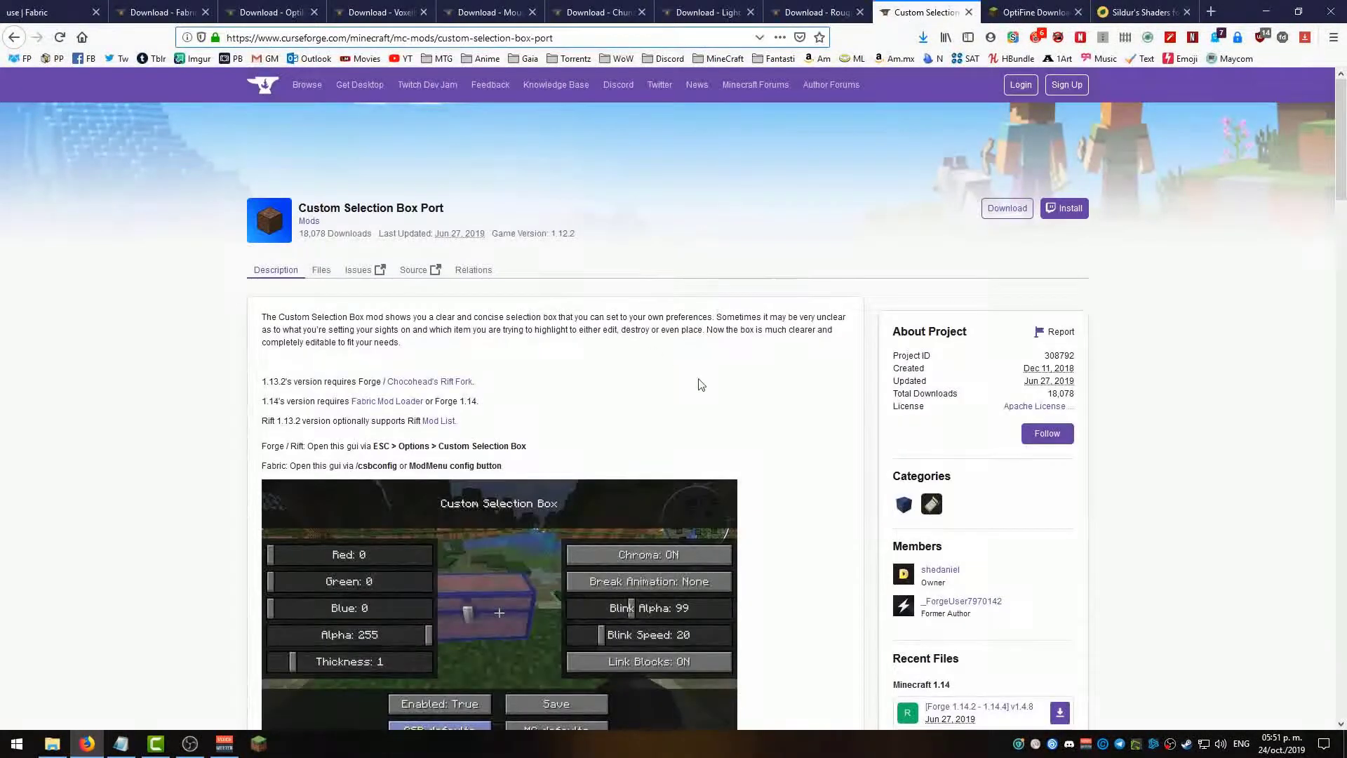
{"action": "scroll", "coordinate": [798, 406], "scroll_direction": "down", "scroll_amount": 5}
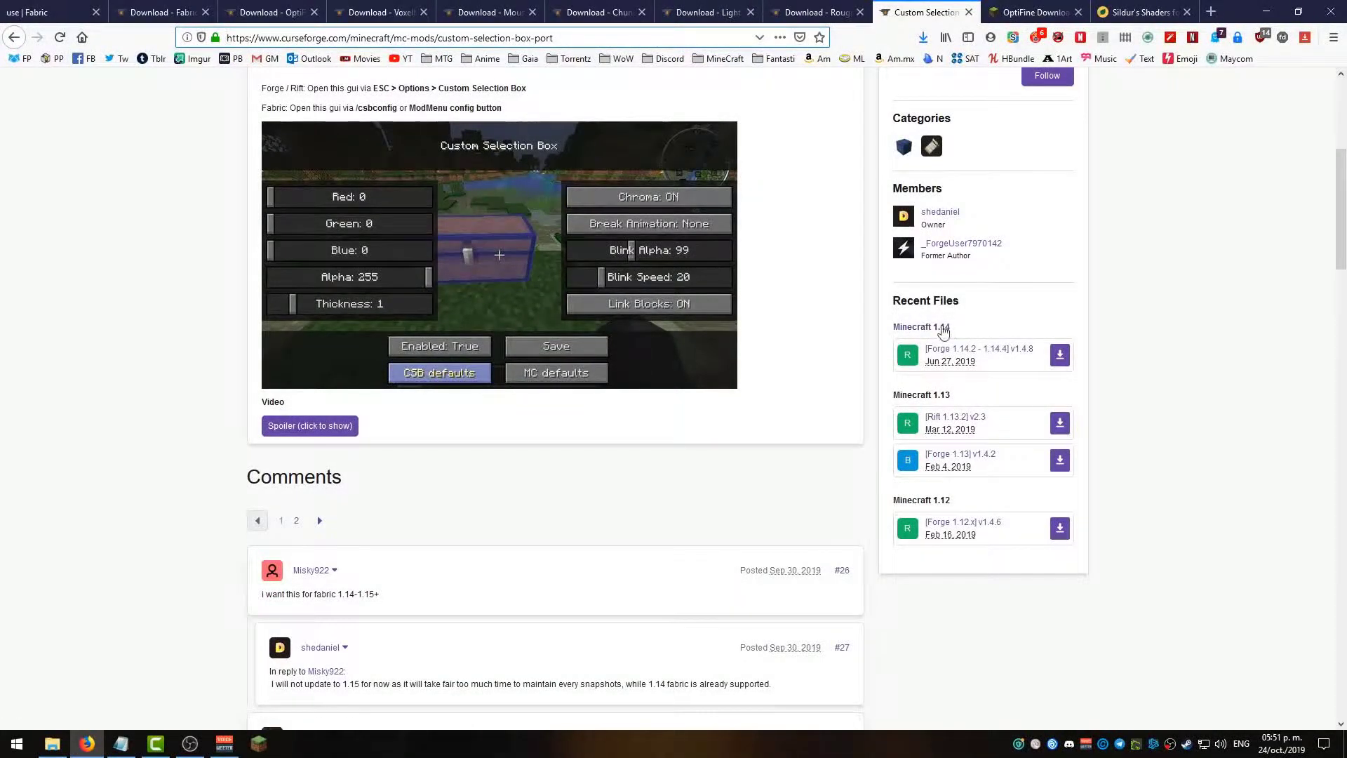
{"action": "left_click", "coordinate": [1059, 355]}
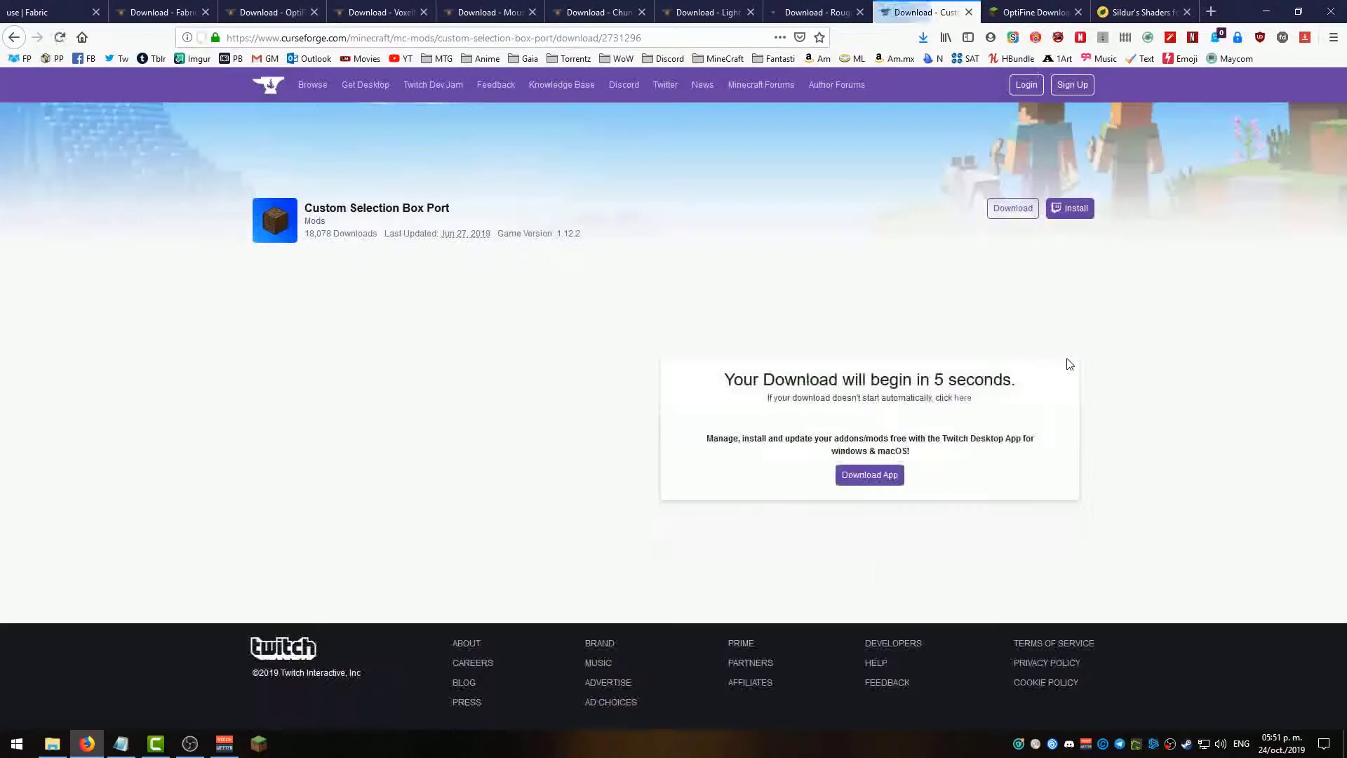
{"action": "left_click", "coordinate": [727, 362]}
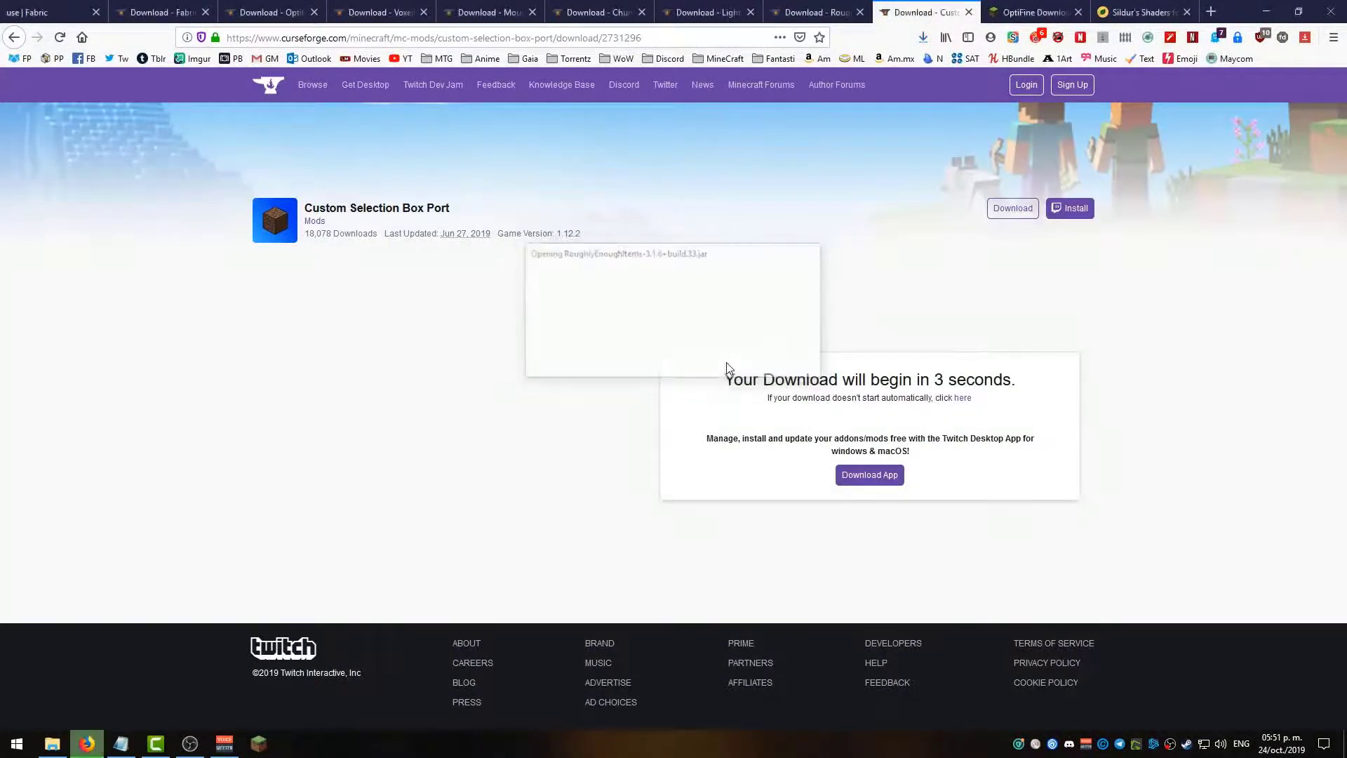
Save CustomSelectionBox-1.14.2-1.4.8.jar and download OptiFine_1.14.4_HD_U_F4.jar from optifine.net
{"action": "left_click", "coordinate": [1026, 14]}
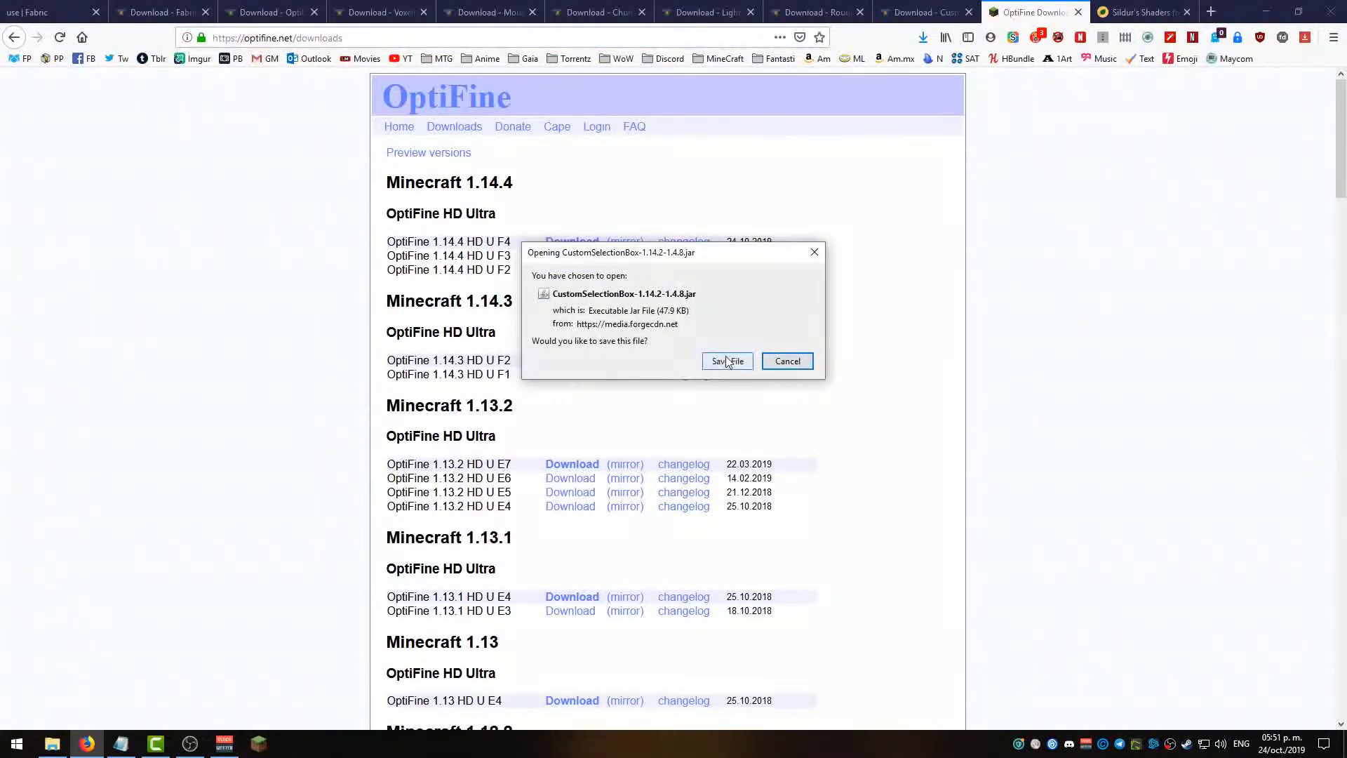
{"action": "left_click", "coordinate": [727, 360]}
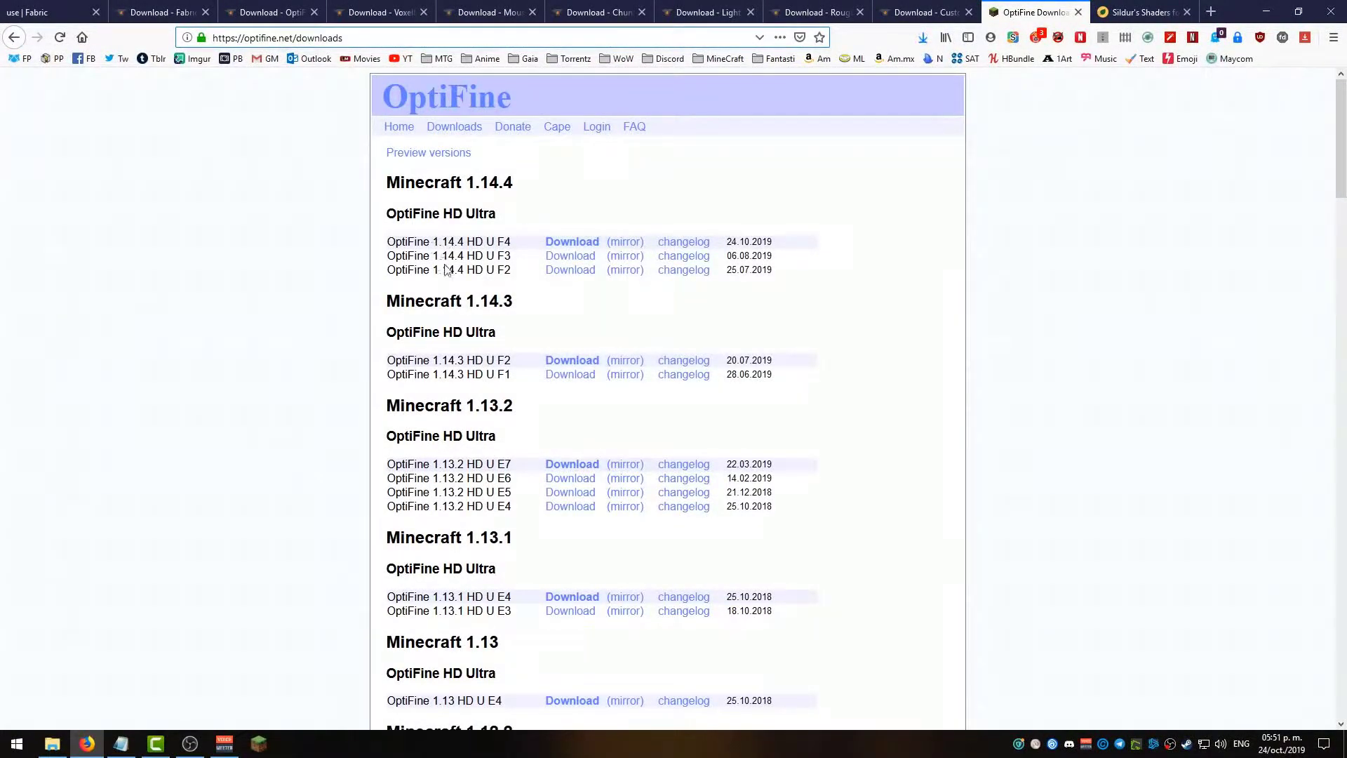
{"action": "left_click", "coordinate": [620, 246]}
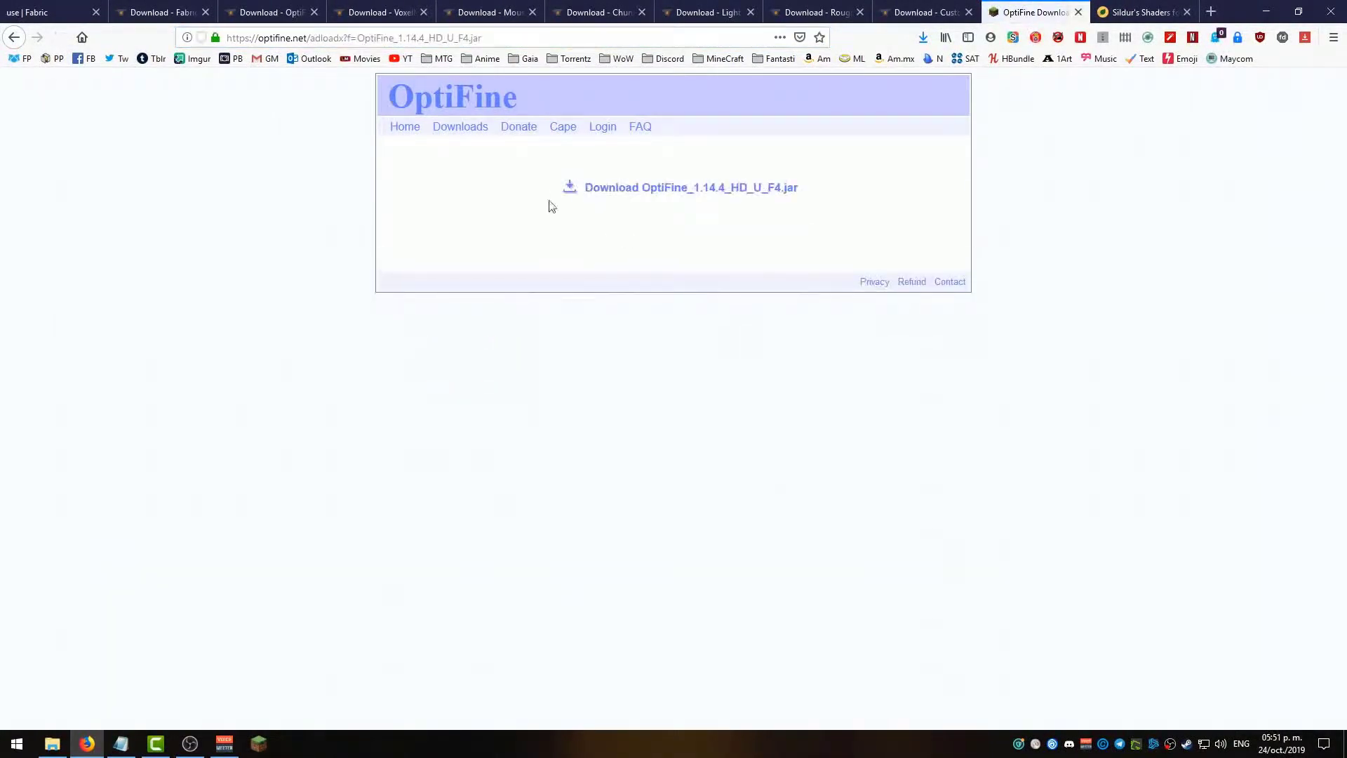
{"action": "left_click", "coordinate": [696, 195]}
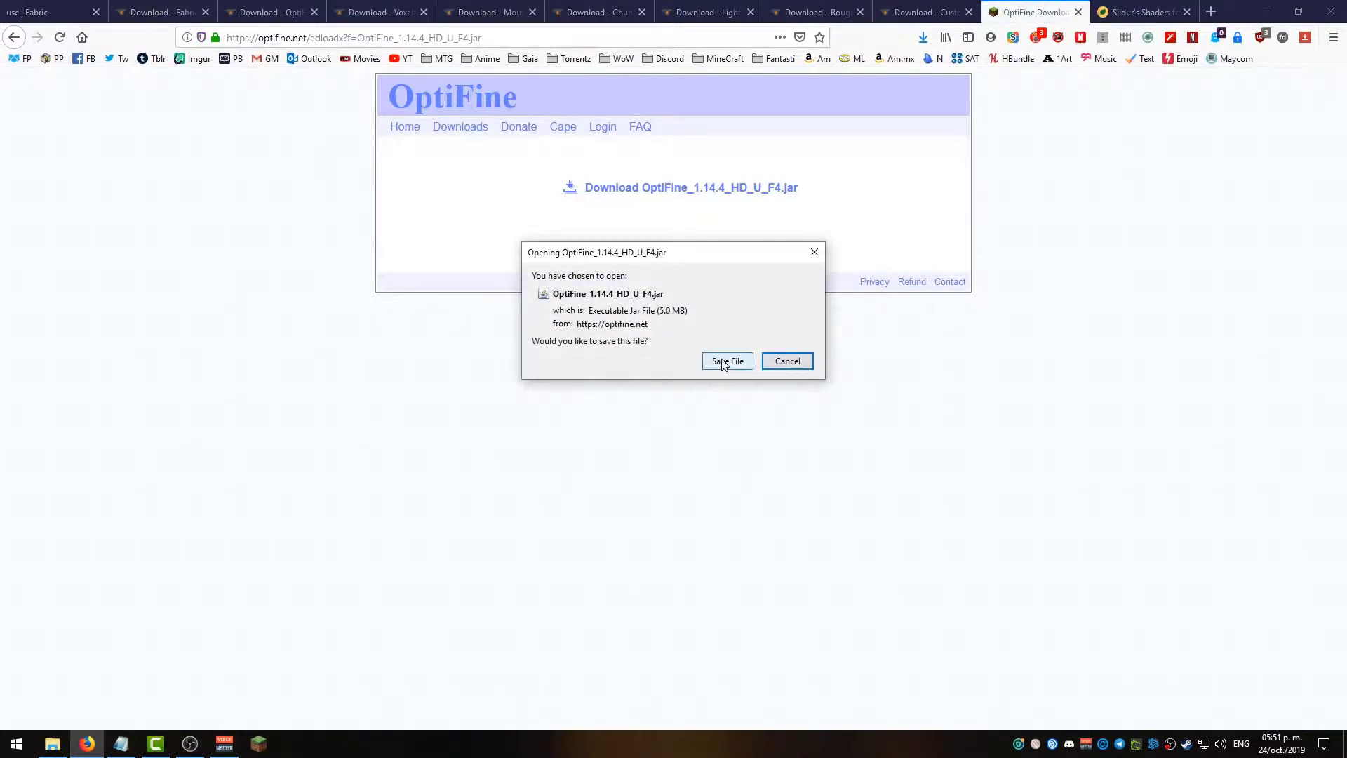
{"action": "left_click", "coordinate": [723, 363]}
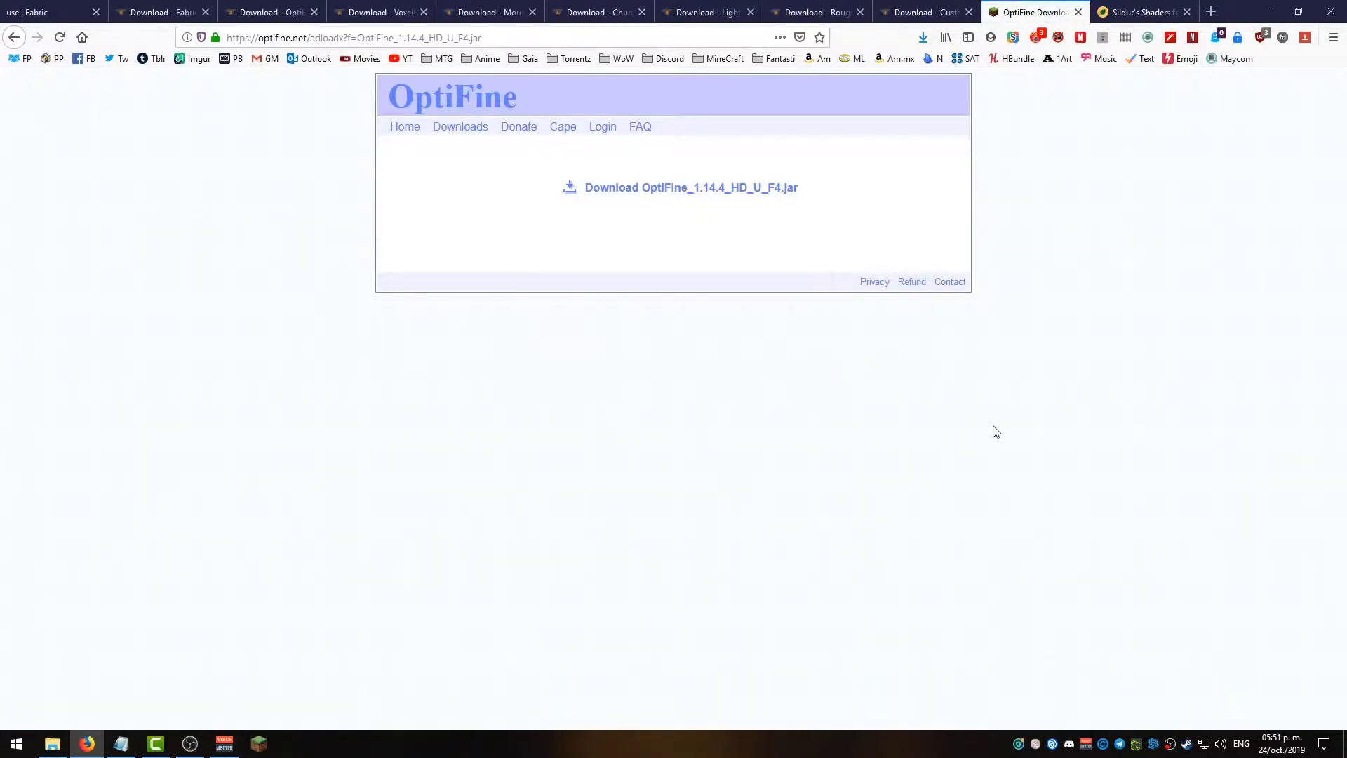
Run fabric-installer-0.5.1.36 and install loader 0.6.3+build.167 for Minecraft 1.14.4
{"action": "left_click", "coordinate": [87, 745]}
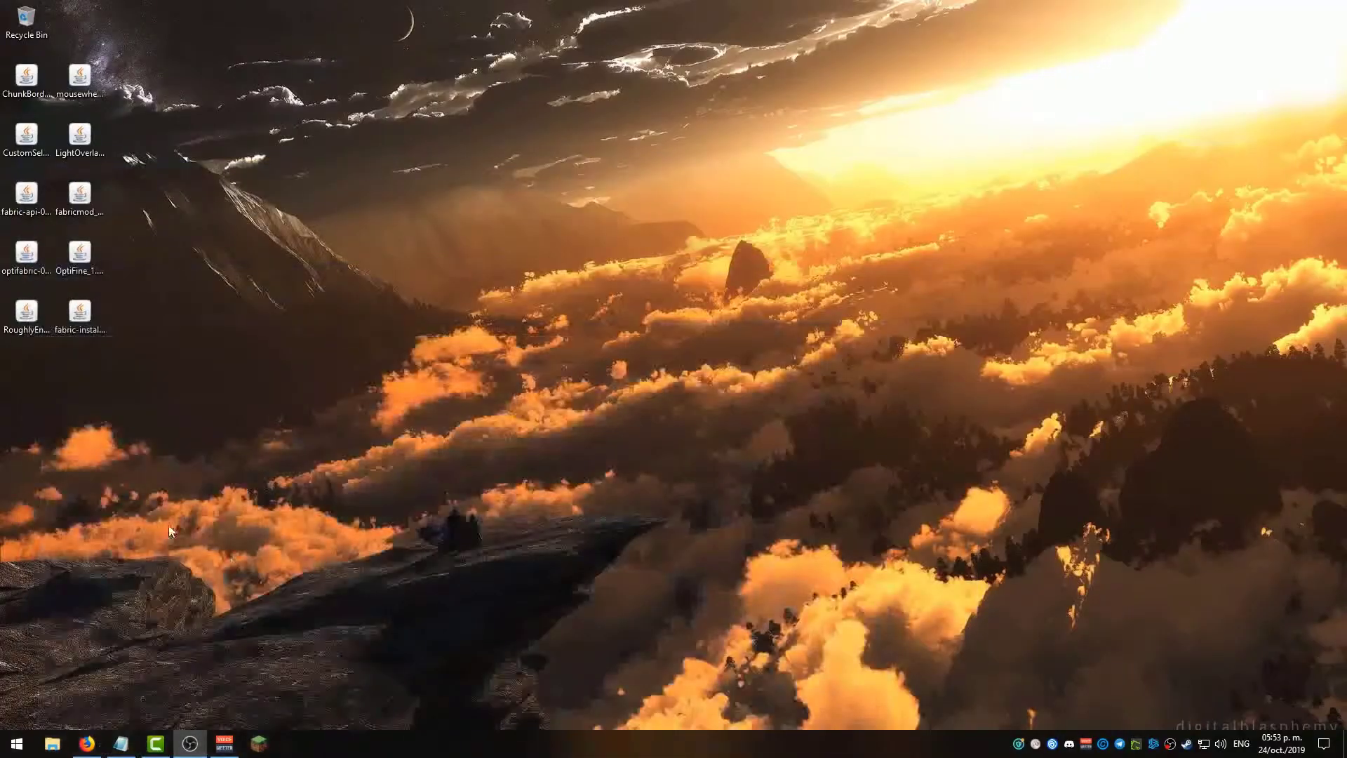
{"action": "left_click", "coordinate": [94, 325]}
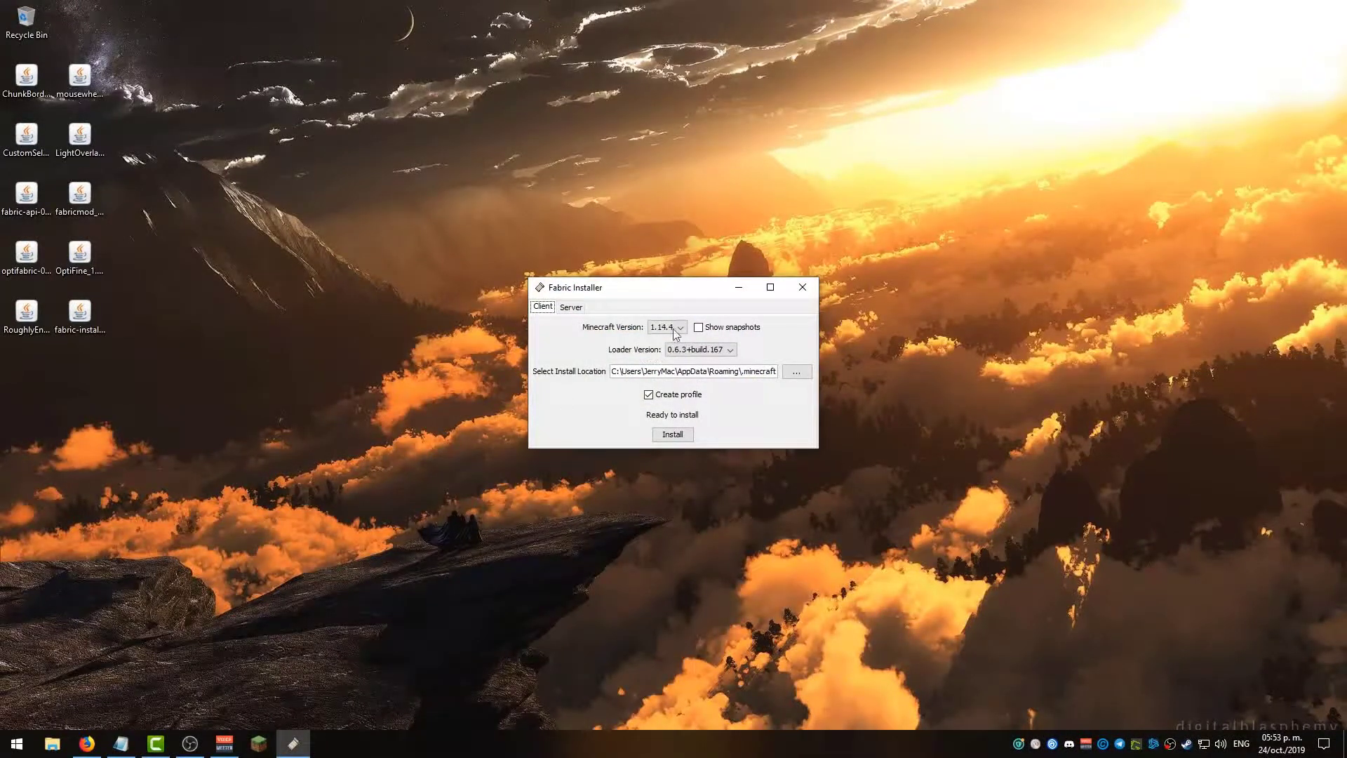
{"action": "left_click", "coordinate": [675, 330]}
{"action": "left_click", "coordinate": [669, 336]}
{"action": "left_click", "coordinate": [678, 436]}
{"action": "left_click", "coordinate": [802, 287]}
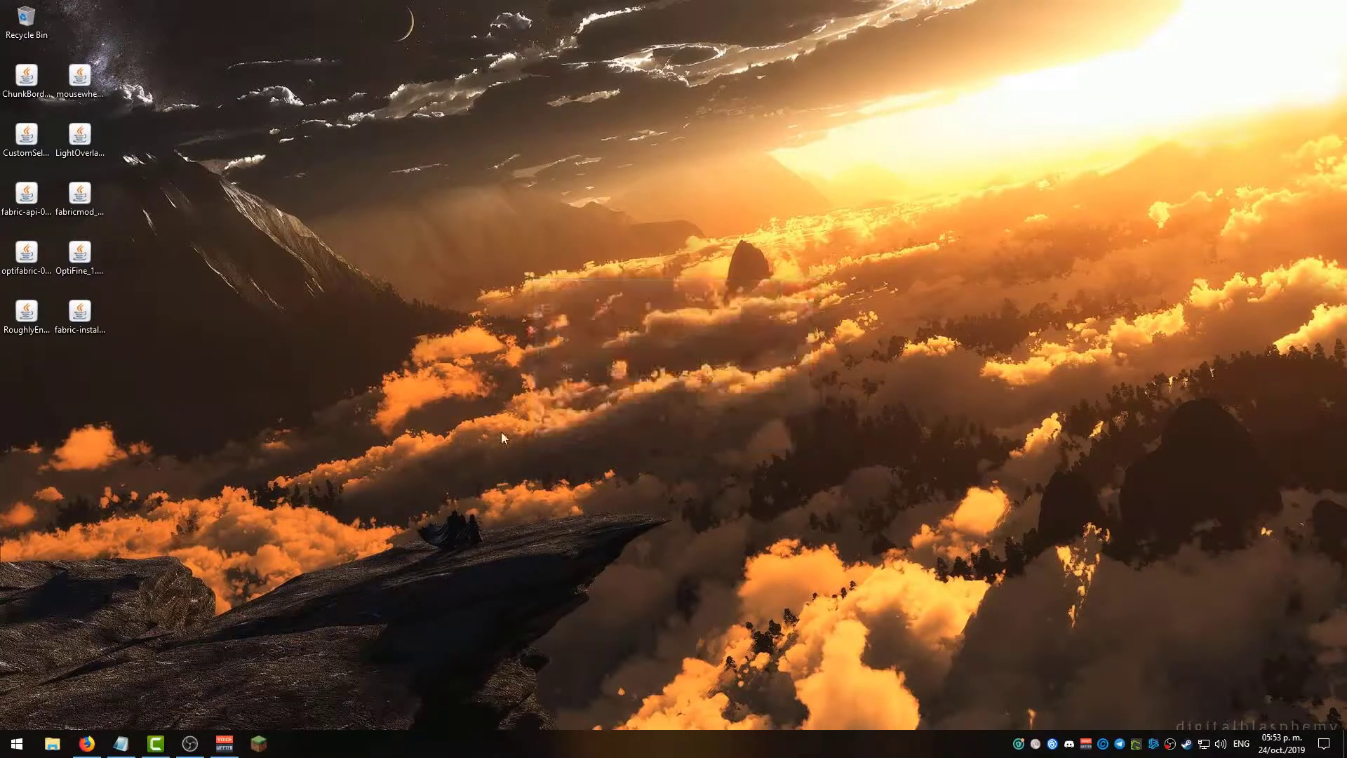
{"action": "left_click", "coordinate": [332, 598]}
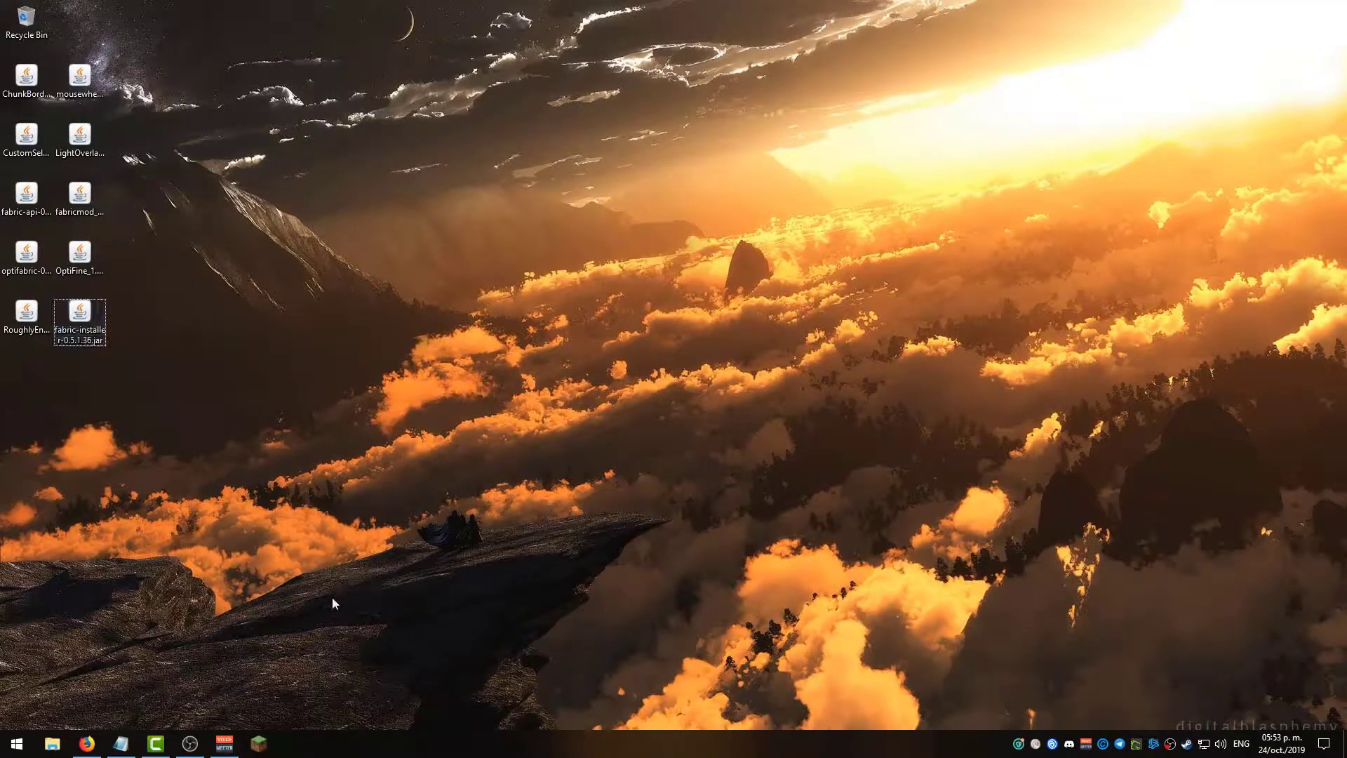
Launch the game with the fabric-loader-1.14.4 profile chosen in the launcher
{"action": "left_click", "coordinate": [259, 743]}
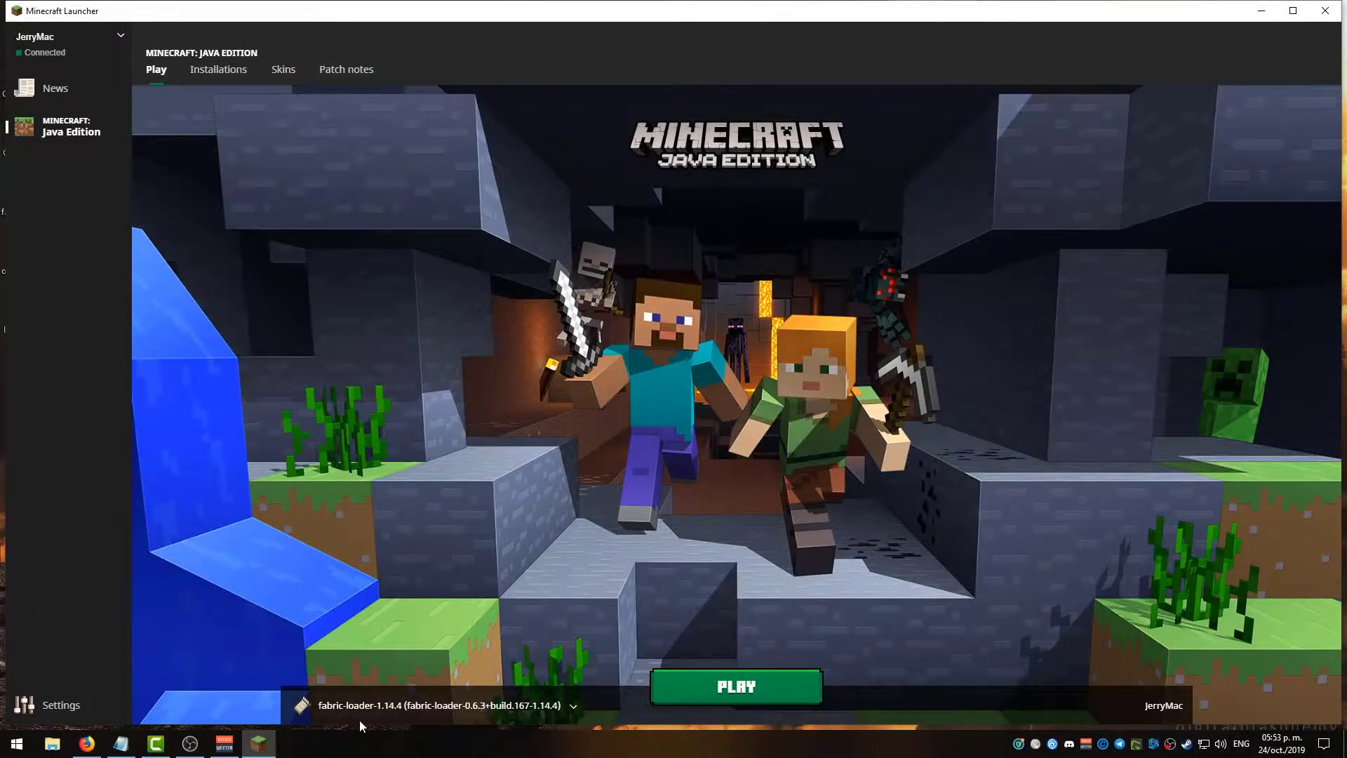
{"action": "left_click", "coordinate": [465, 709]}
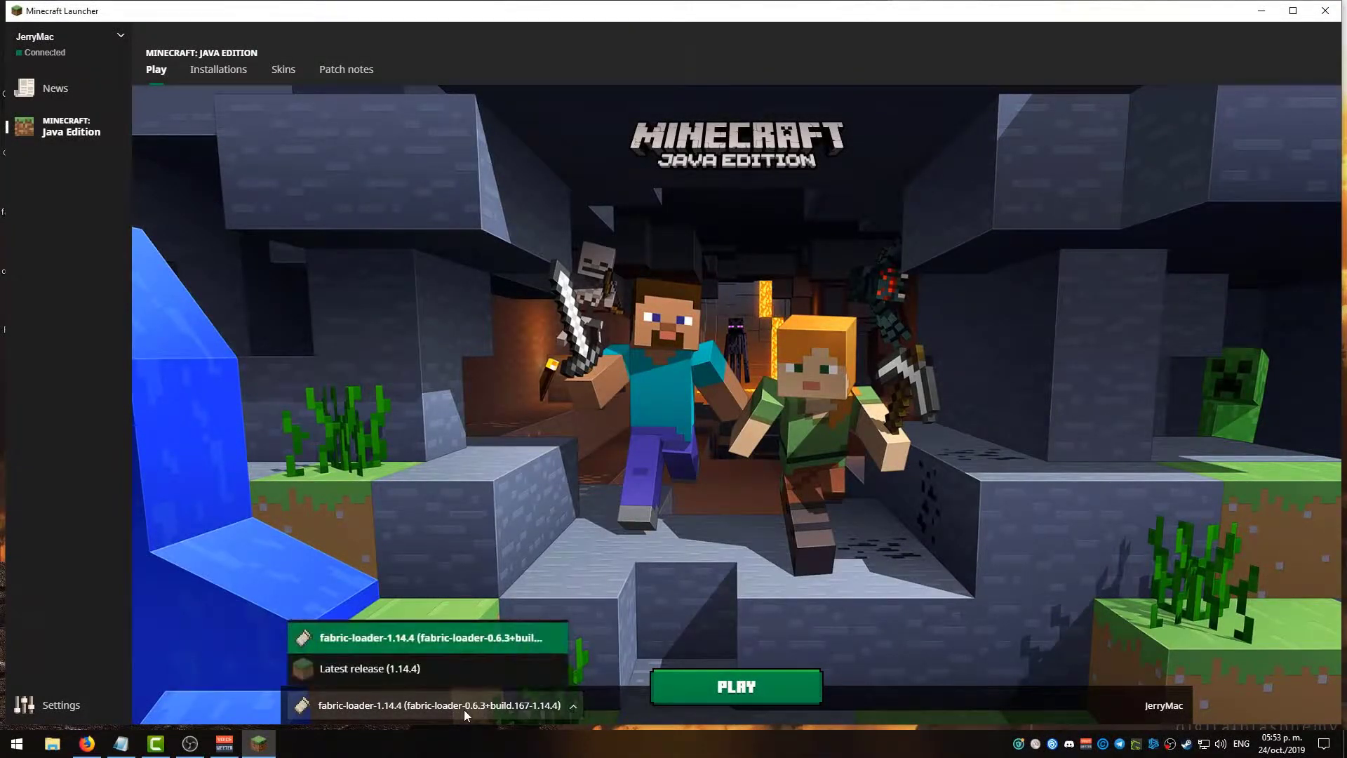
{"action": "left_click", "coordinate": [464, 709]}
{"action": "left_click", "coordinate": [727, 691]}
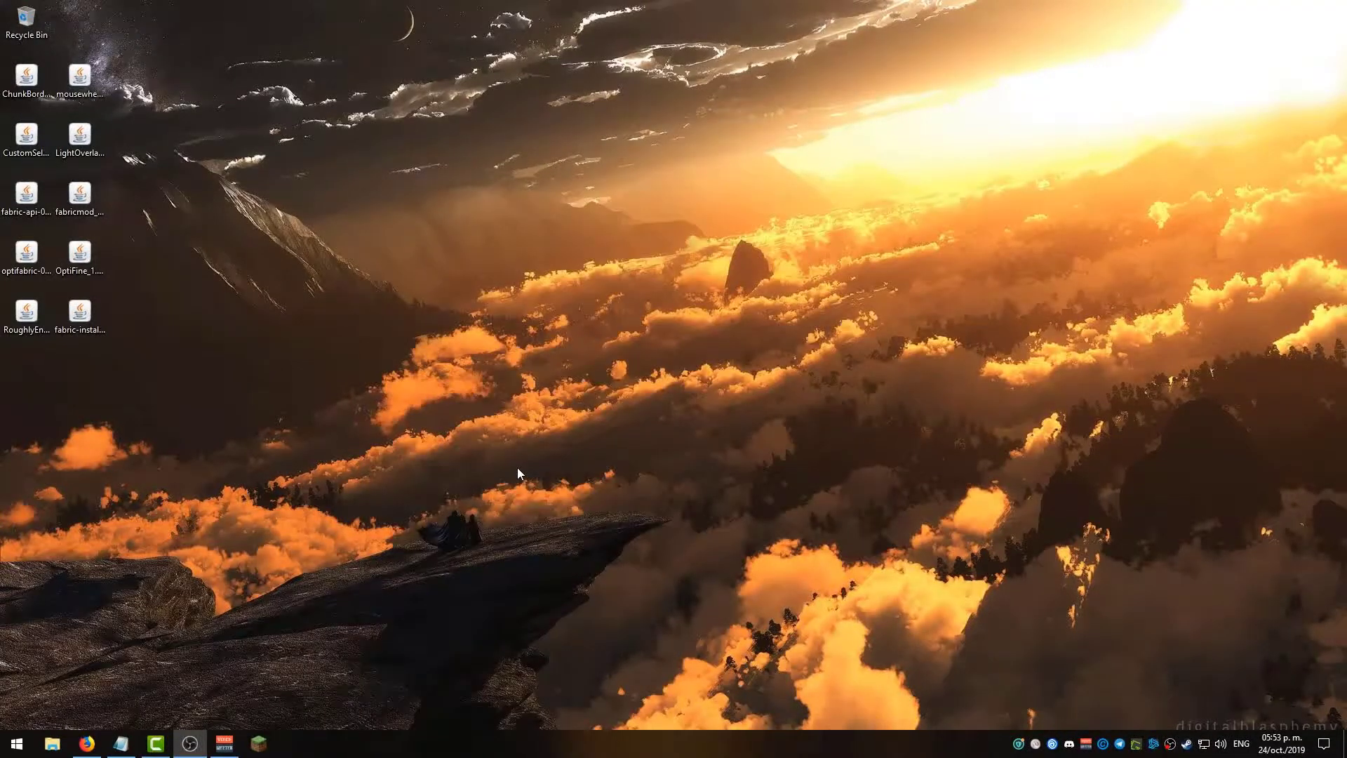
Open the .minecraft\mods folder via %appdata%
{"action": "key", "text": "super+r"}
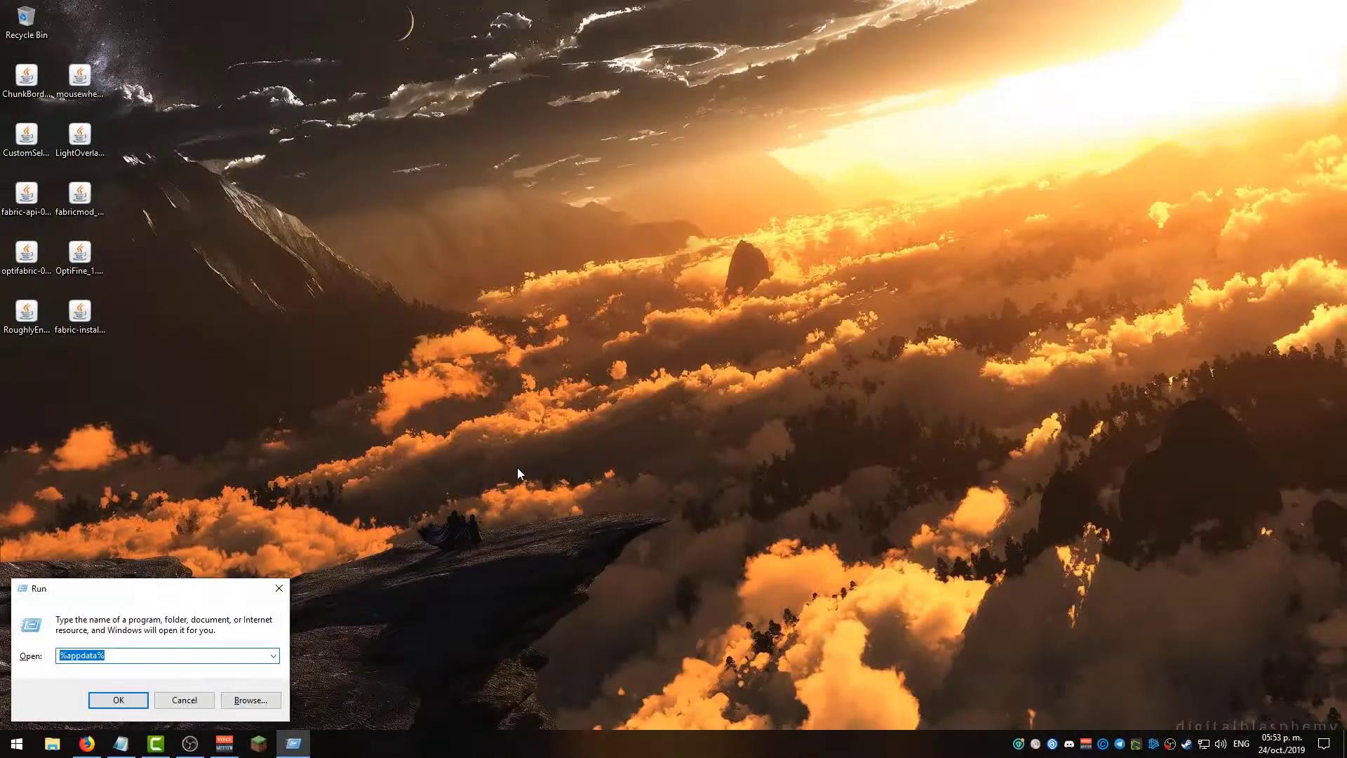
{"action": "key", "text": "Return"}
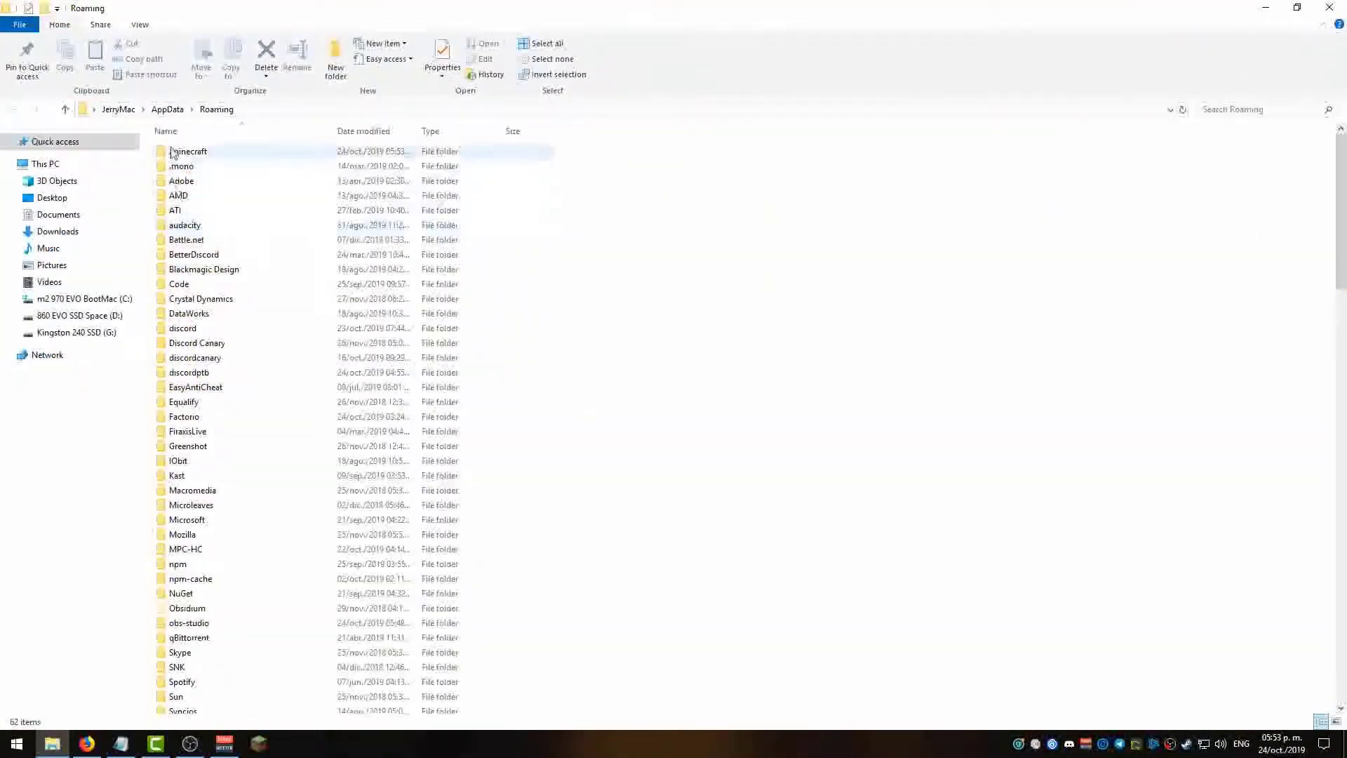
{"action": "left_click", "coordinate": [178, 155]}
{"action": "double_click", "coordinate": [178, 155]}
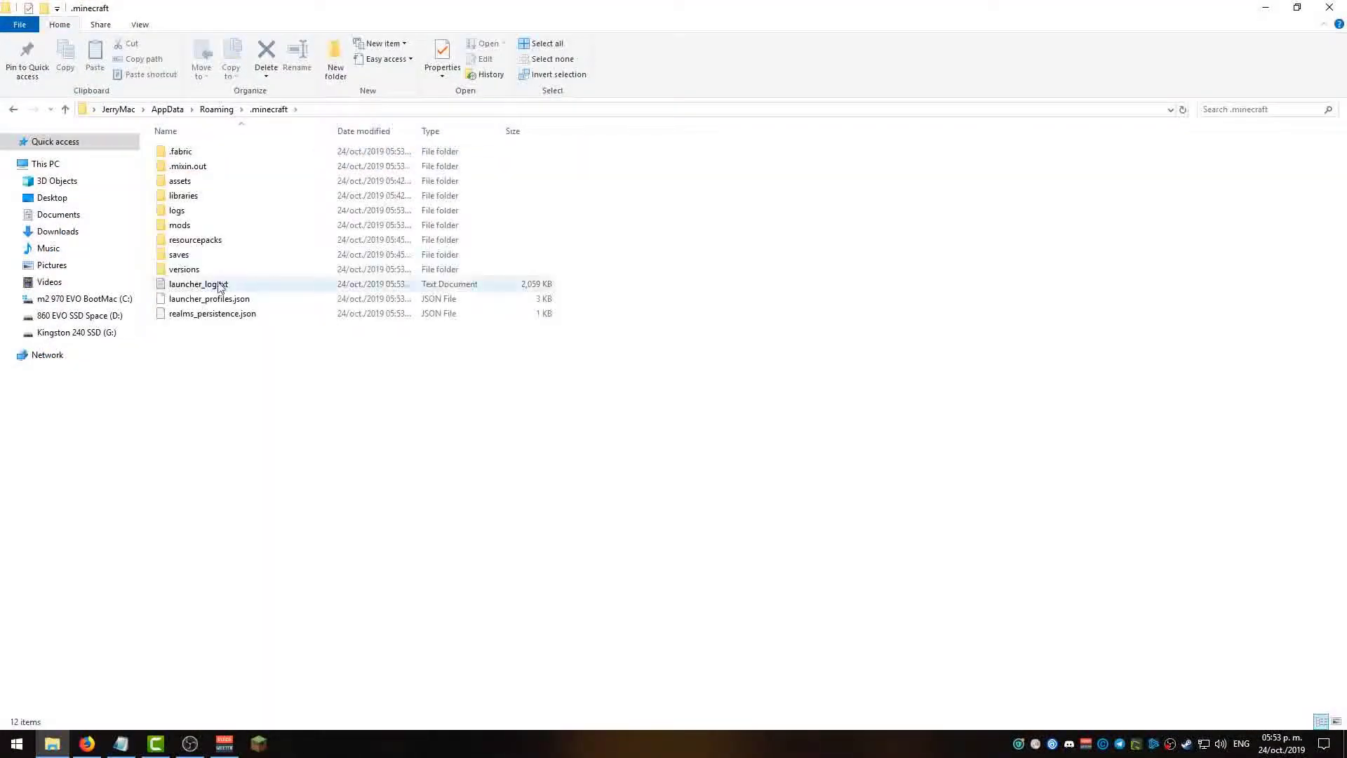
{"action": "double_click", "coordinate": [184, 231]}
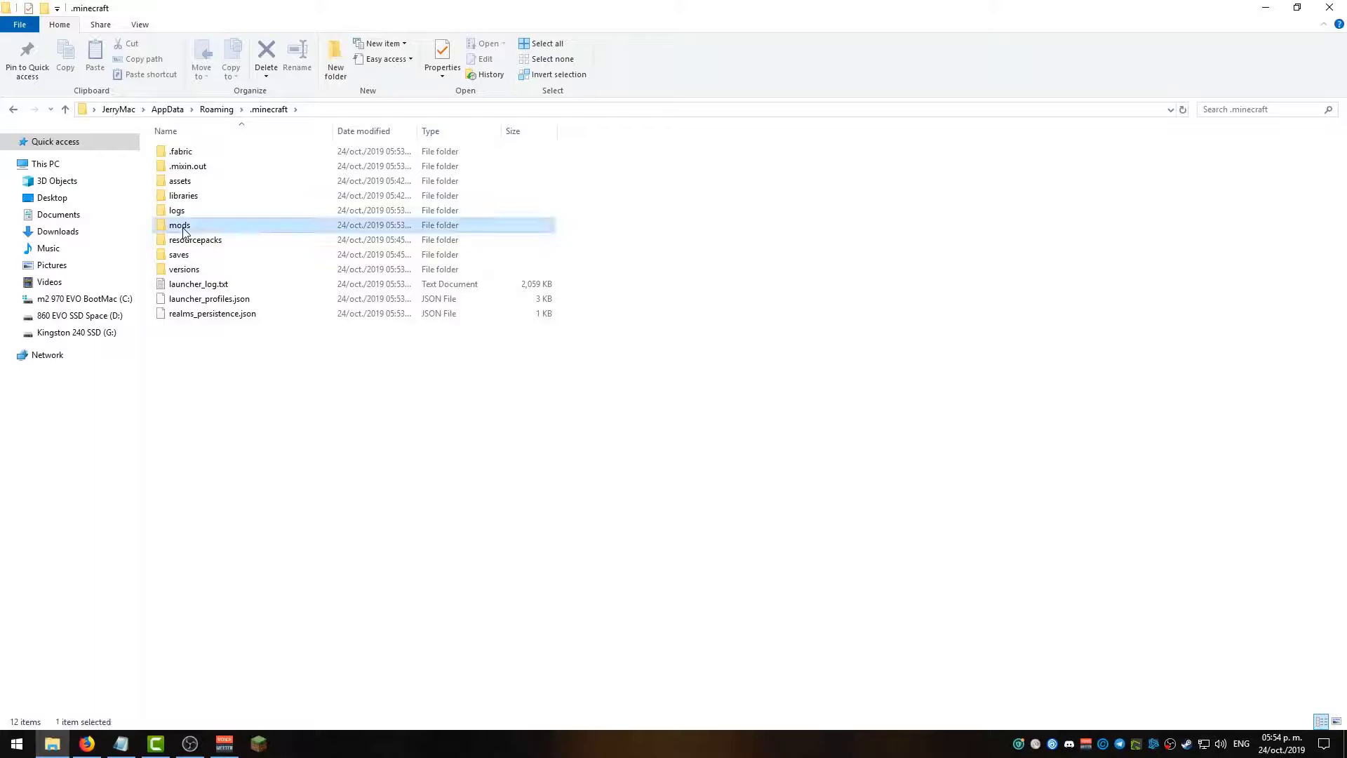
Move the nine downloaded mod jars from the desktop into mods and close Explorer
{"action": "double_click", "coordinate": [370, 11]}
{"action": "left_click_drag", "start_coordinate": [382, 48], "coordinate": [605, 72]}
{"action": "left_click_drag", "start_coordinate": [15, 360], "coordinate": [118, 59]}
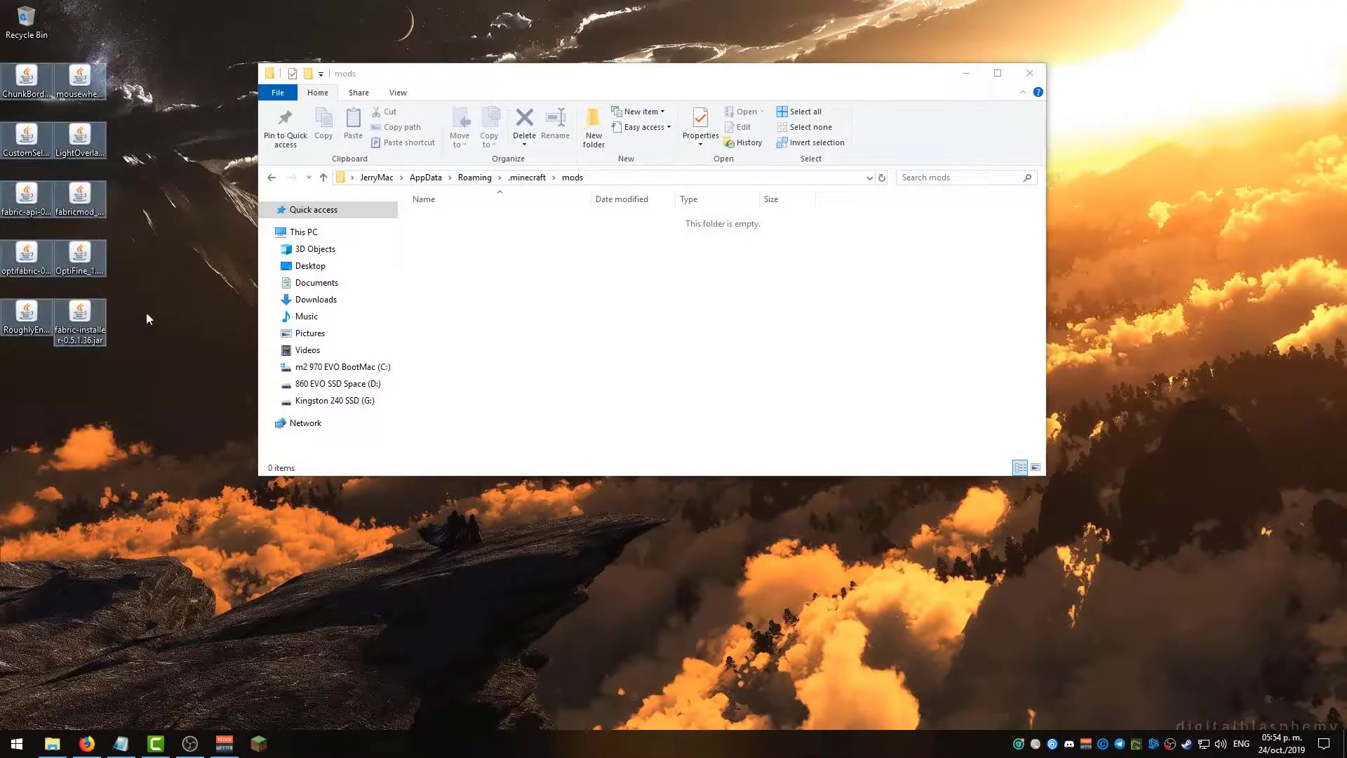
{"action": "mouse_move", "coordinate": [79, 312]}
{"action": "left_mouse_down"}
{"action": "mouse_move", "coordinate": [111, 199]}
{"action": "mouse_move", "coordinate": [113, 134]}
{"action": "mouse_move", "coordinate": [552, 236]}
{"action": "left_mouse_up"}
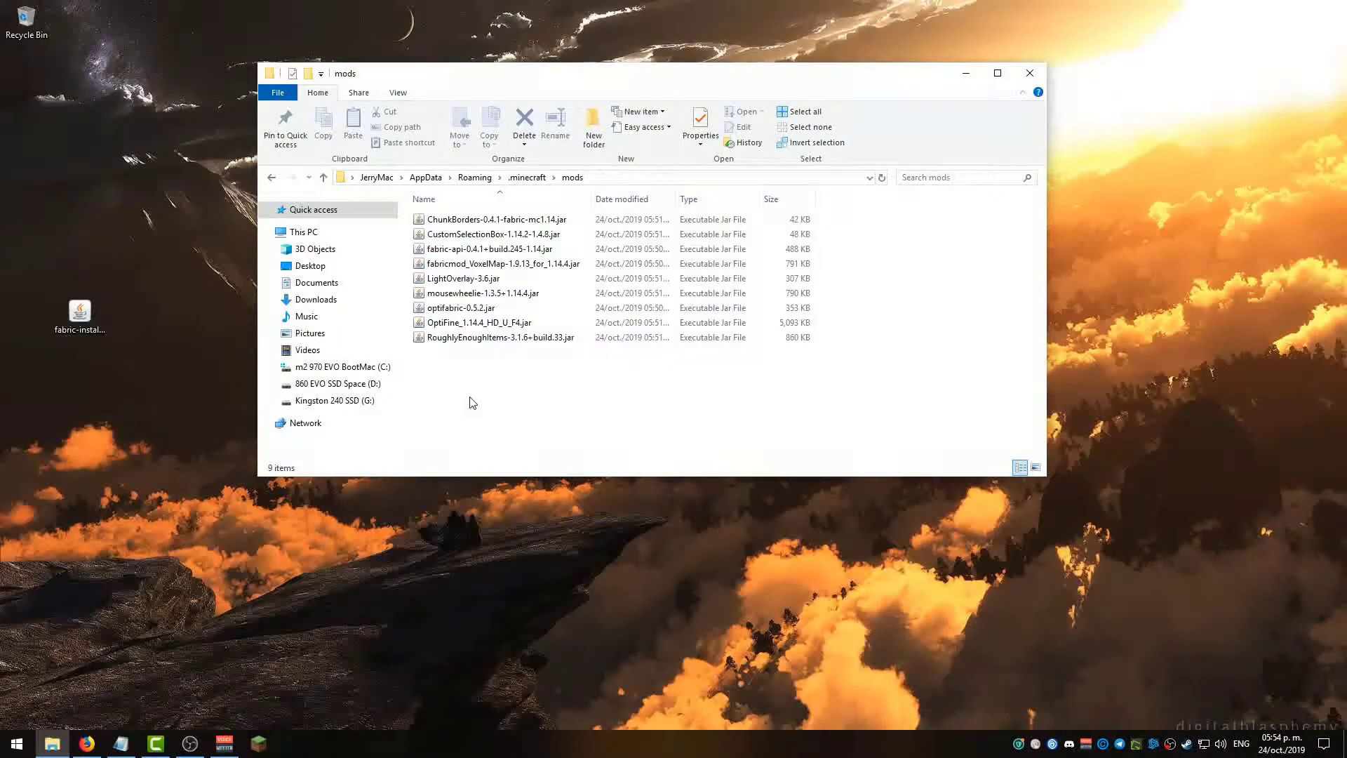
{"action": "left_click", "coordinate": [1029, 73]}
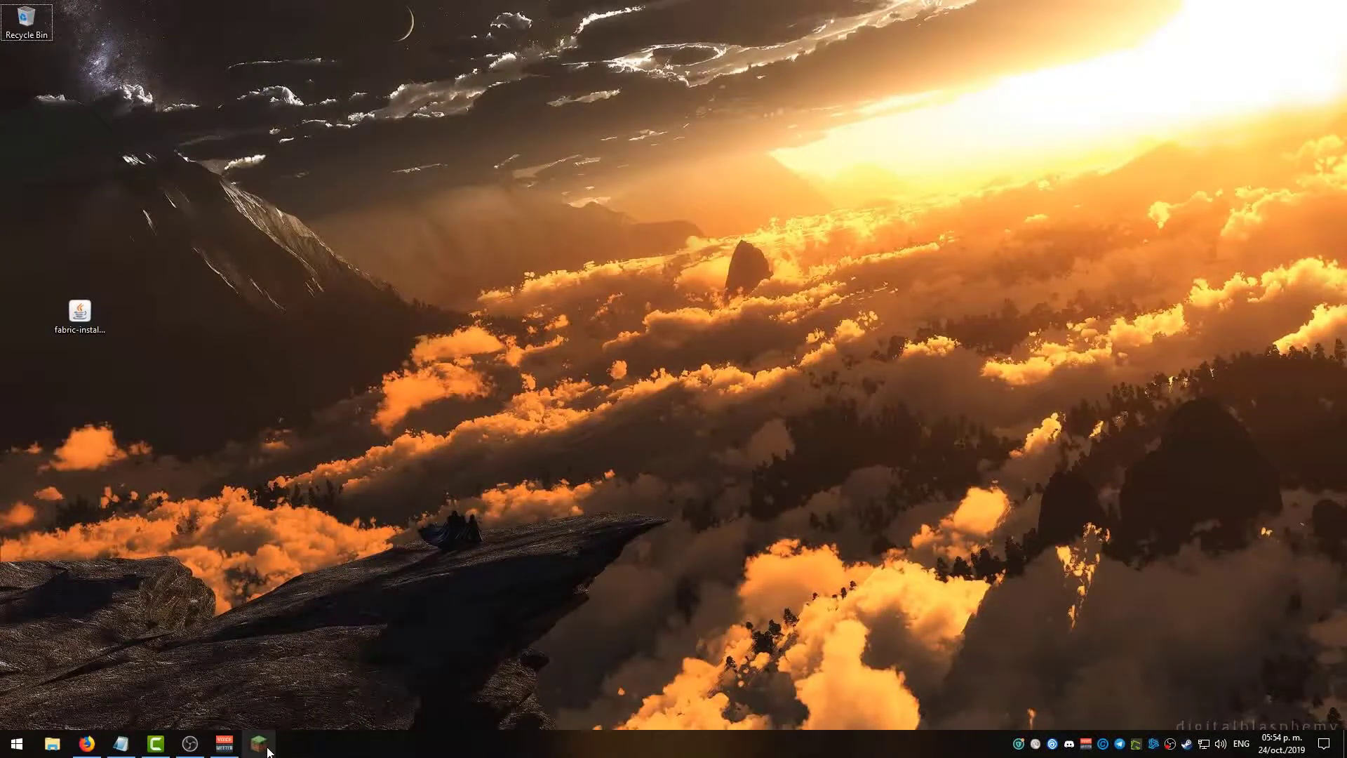
Change fabric-loader-1.14.4's JVM argument -Xmx2G to -Xmx6G, save, and play
{"action": "left_click", "coordinate": [267, 749]}
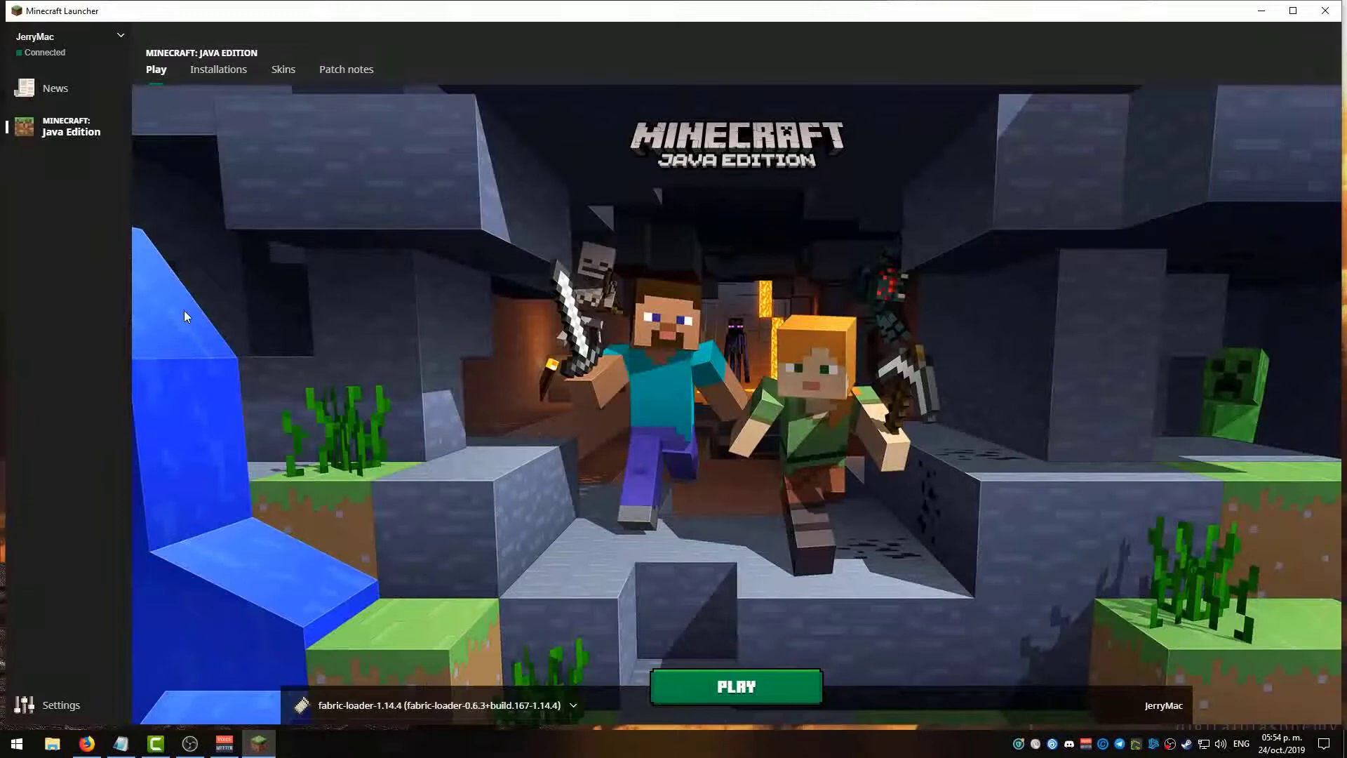
{"action": "left_click", "coordinate": [214, 70]}
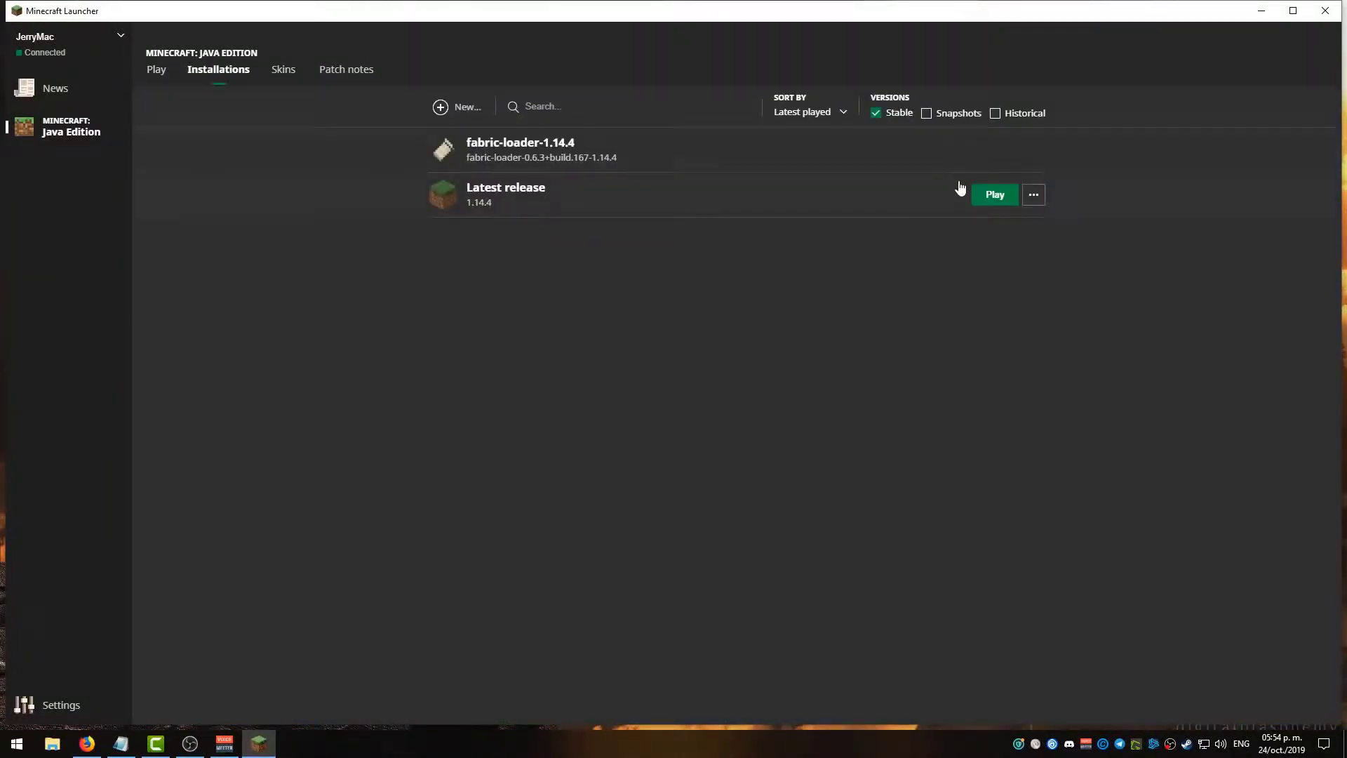
{"action": "left_click", "coordinate": [1034, 151]}
{"action": "left_click", "coordinate": [1029, 181]}
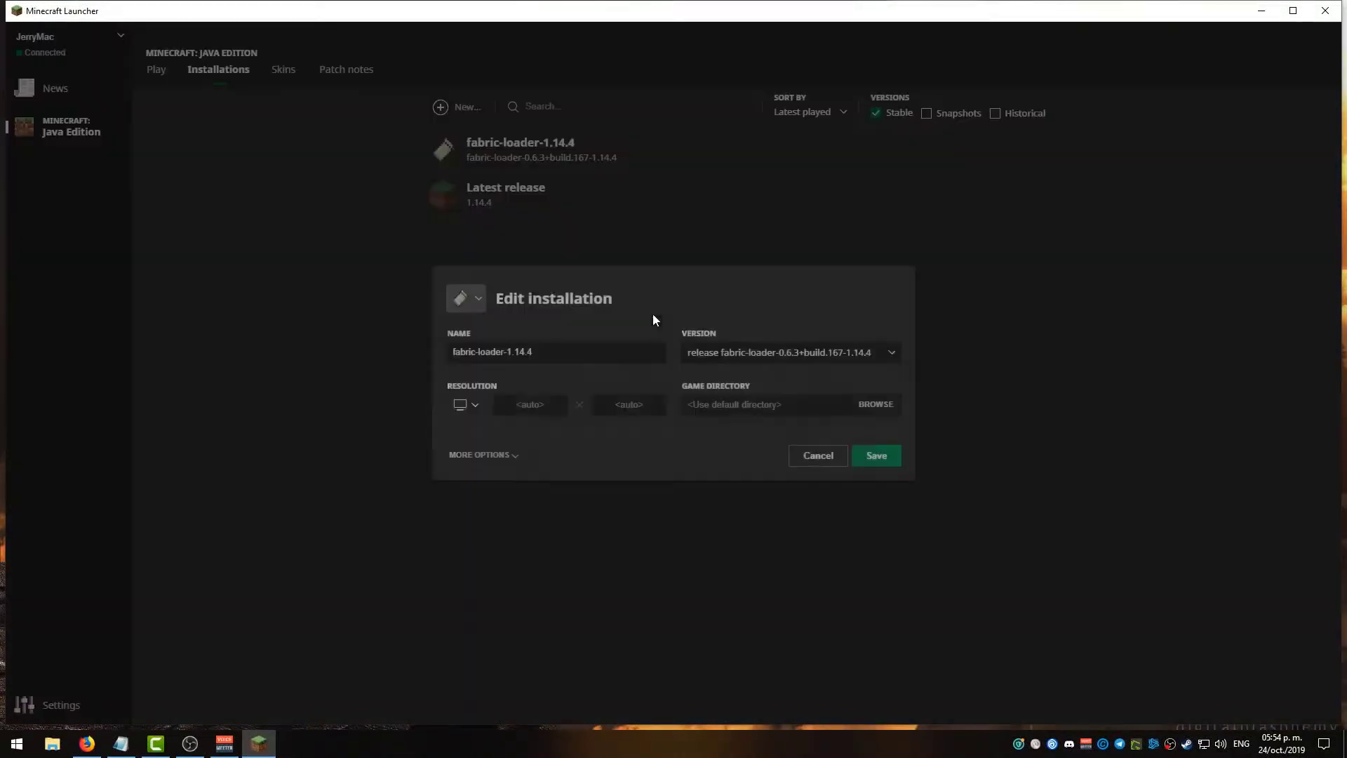
{"action": "left_click", "coordinate": [482, 455]}
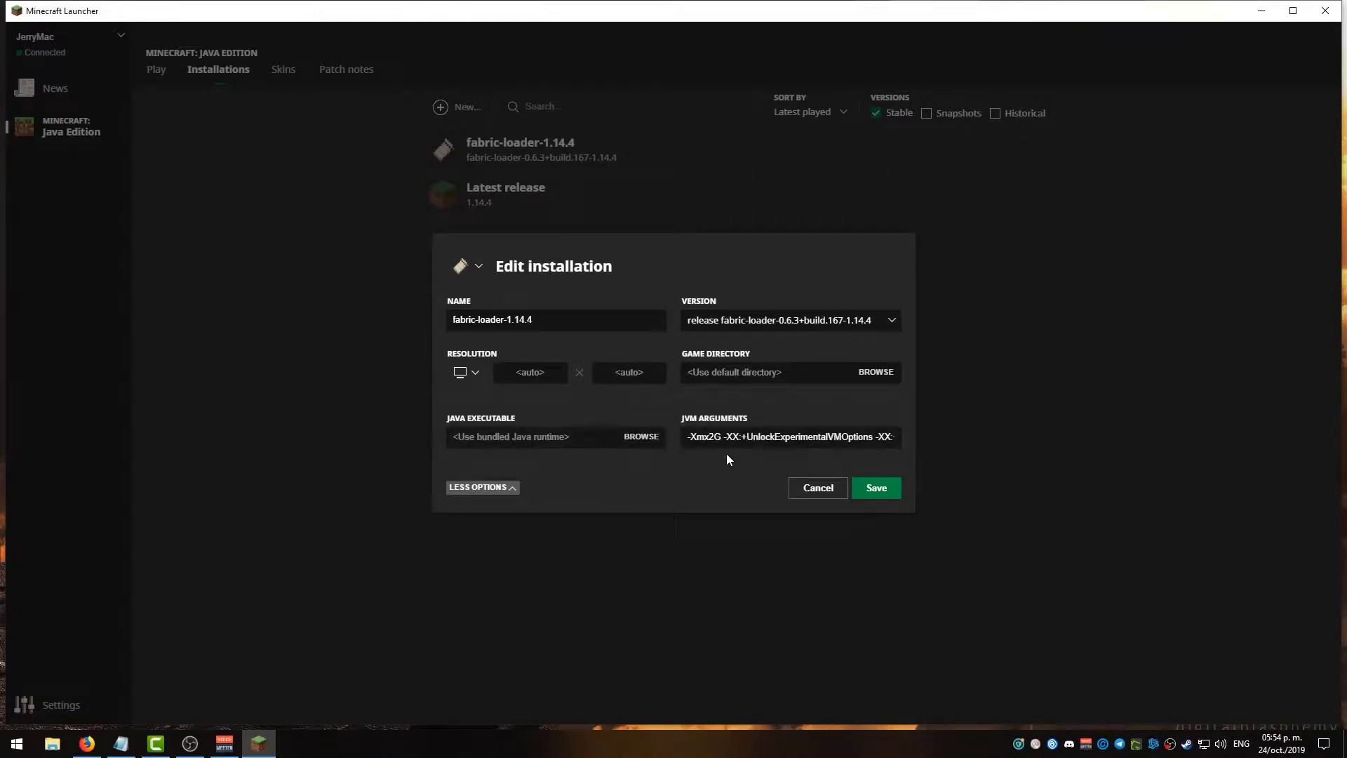
{"action": "left_click", "coordinate": [711, 436]}
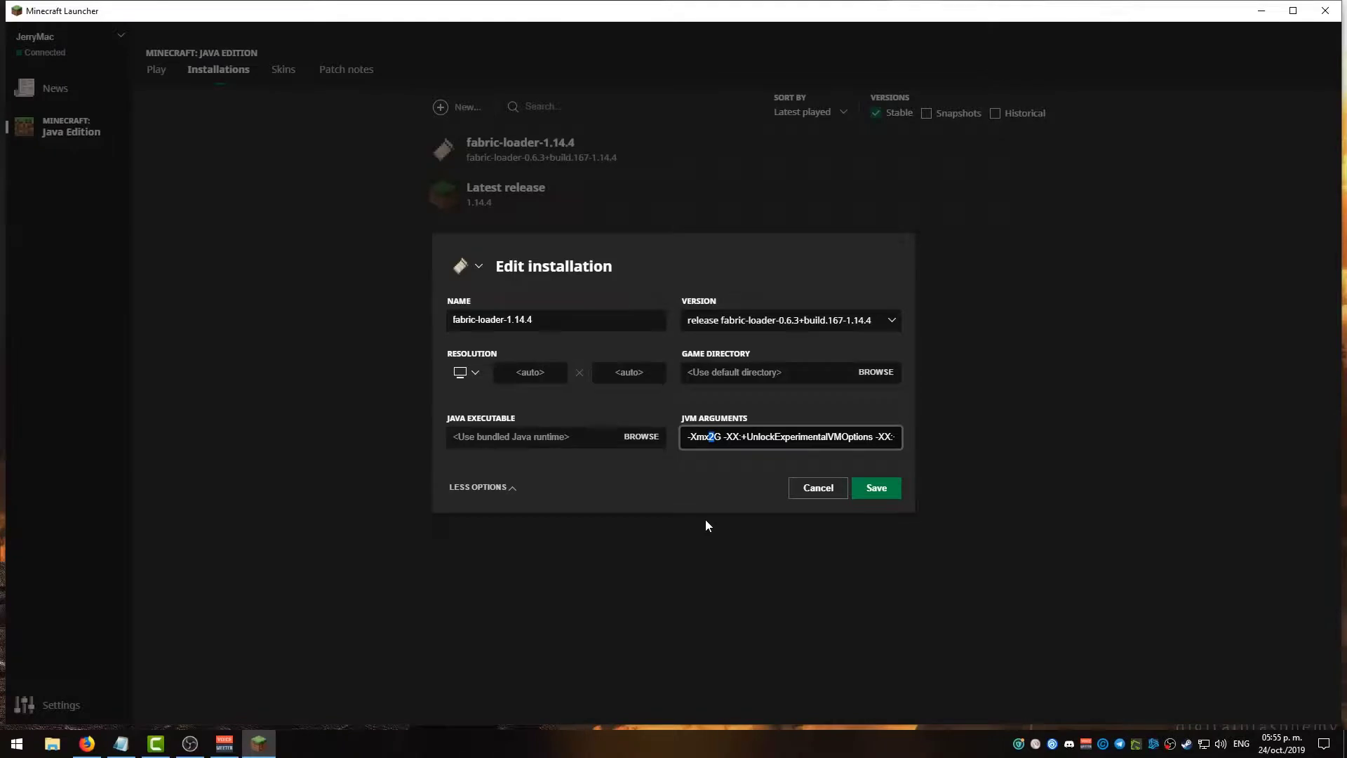
{"action": "type", "text": "6"}
{"action": "left_click", "coordinate": [877, 489]}
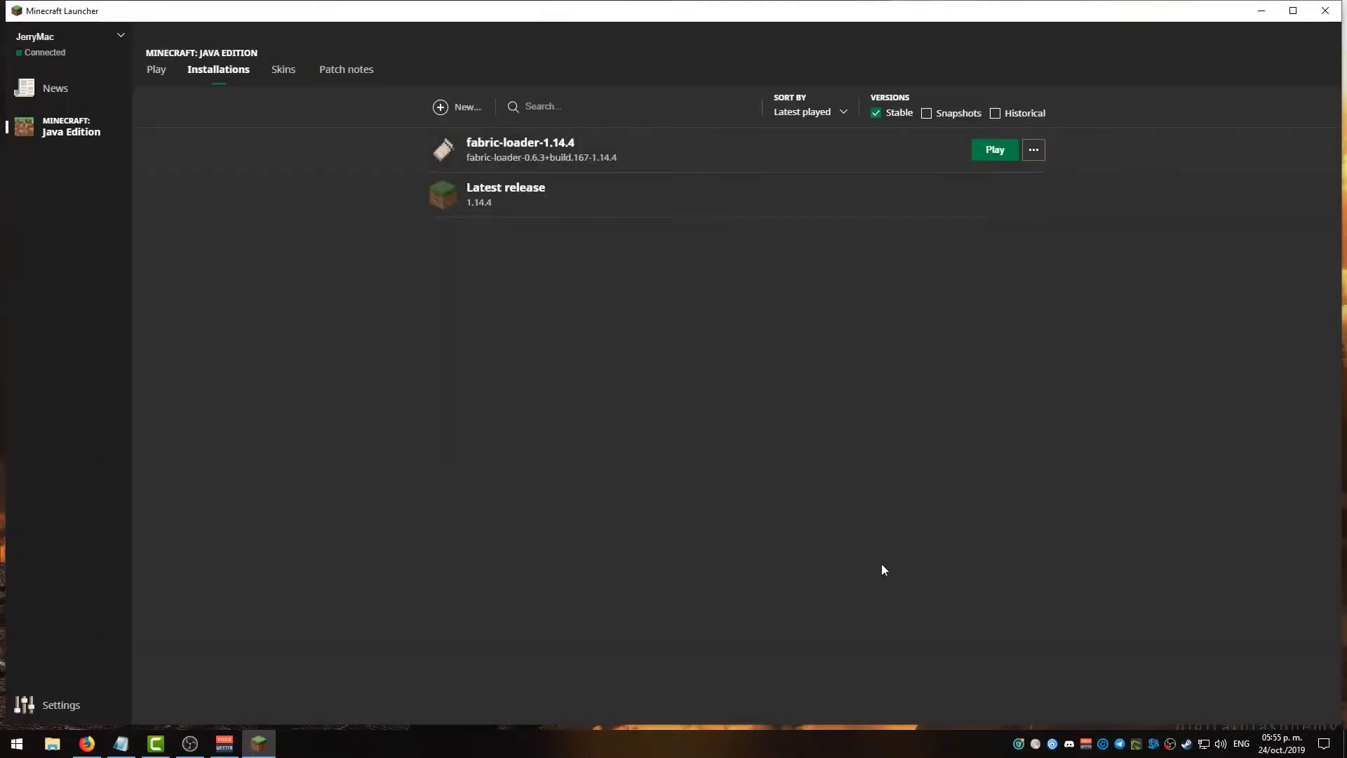
{"action": "left_click", "coordinate": [1006, 159]}
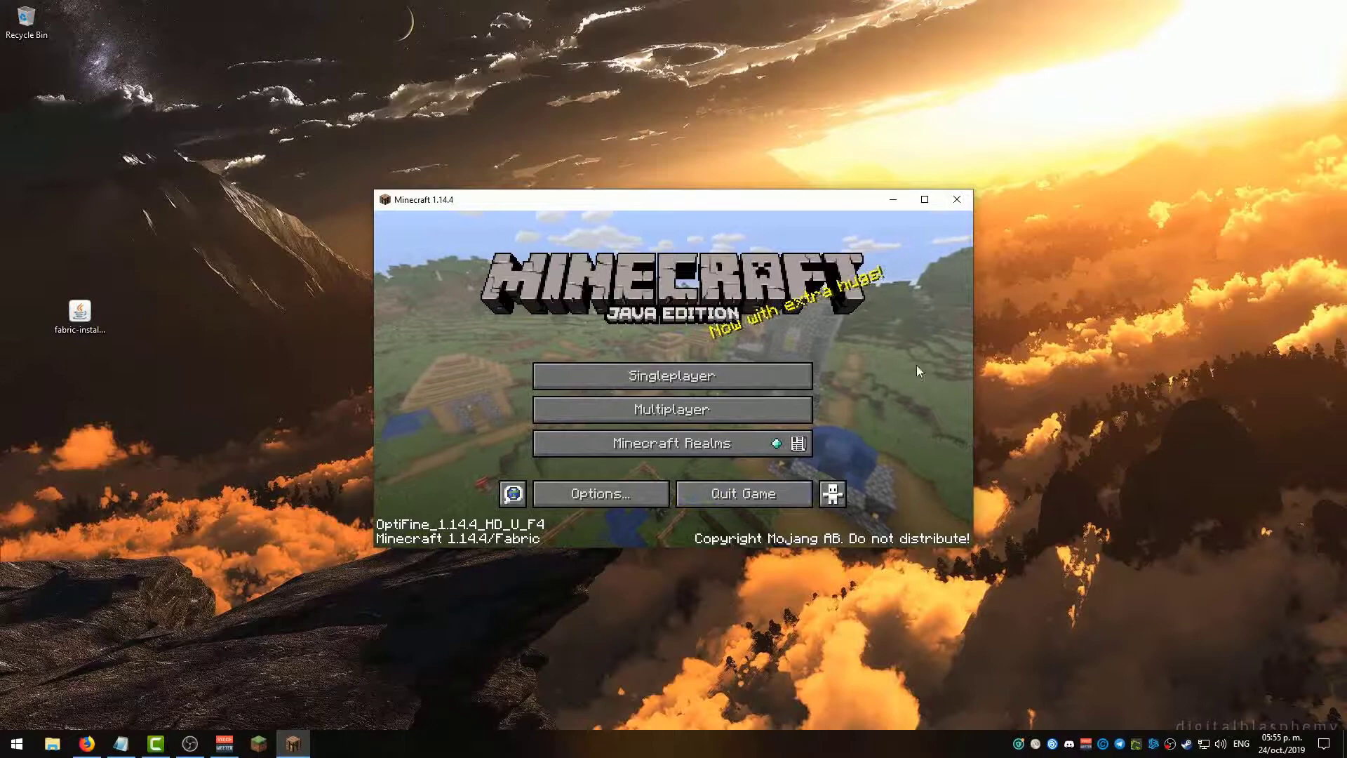
Maximize the game and select Flows HD and ModernArch resource packs, ModernArch on top
{"action": "left_click", "coordinate": [924, 199]}
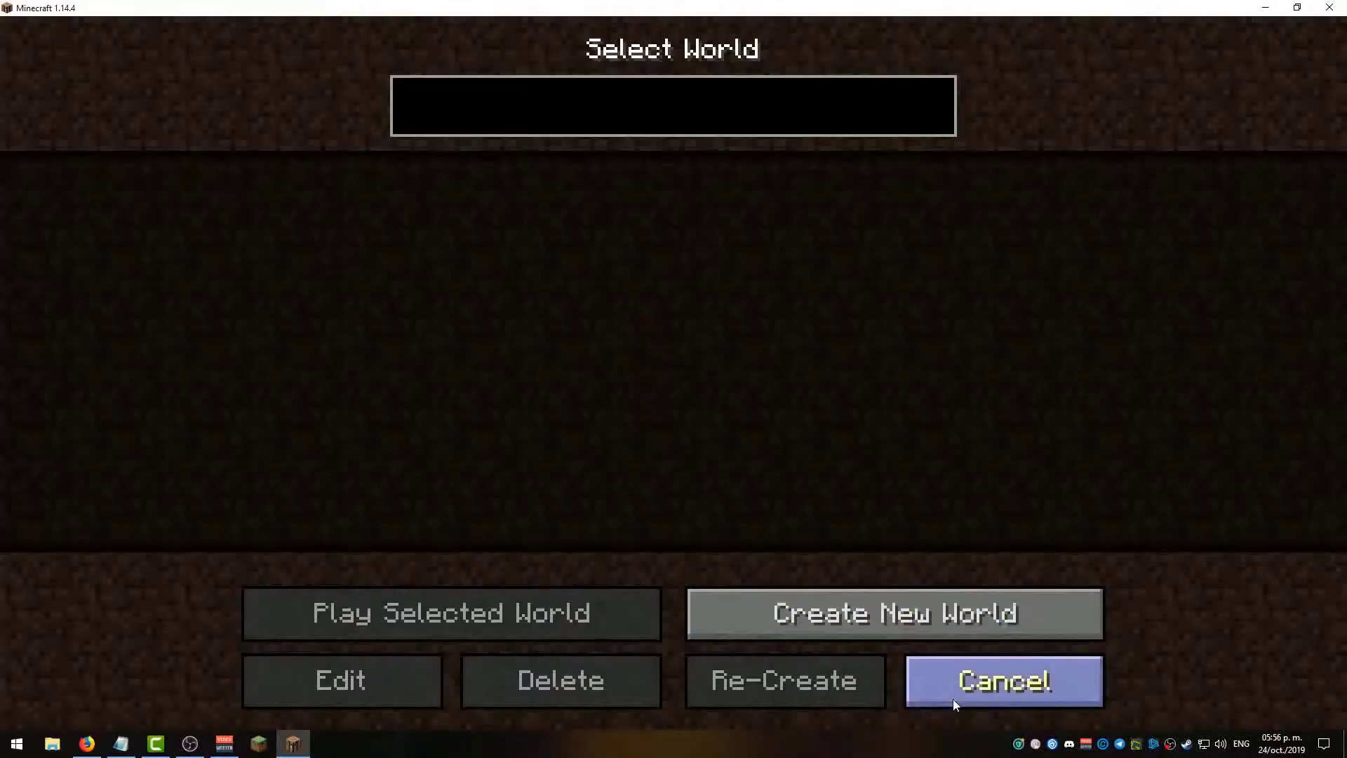
{"action": "left_click", "coordinate": [952, 695]}
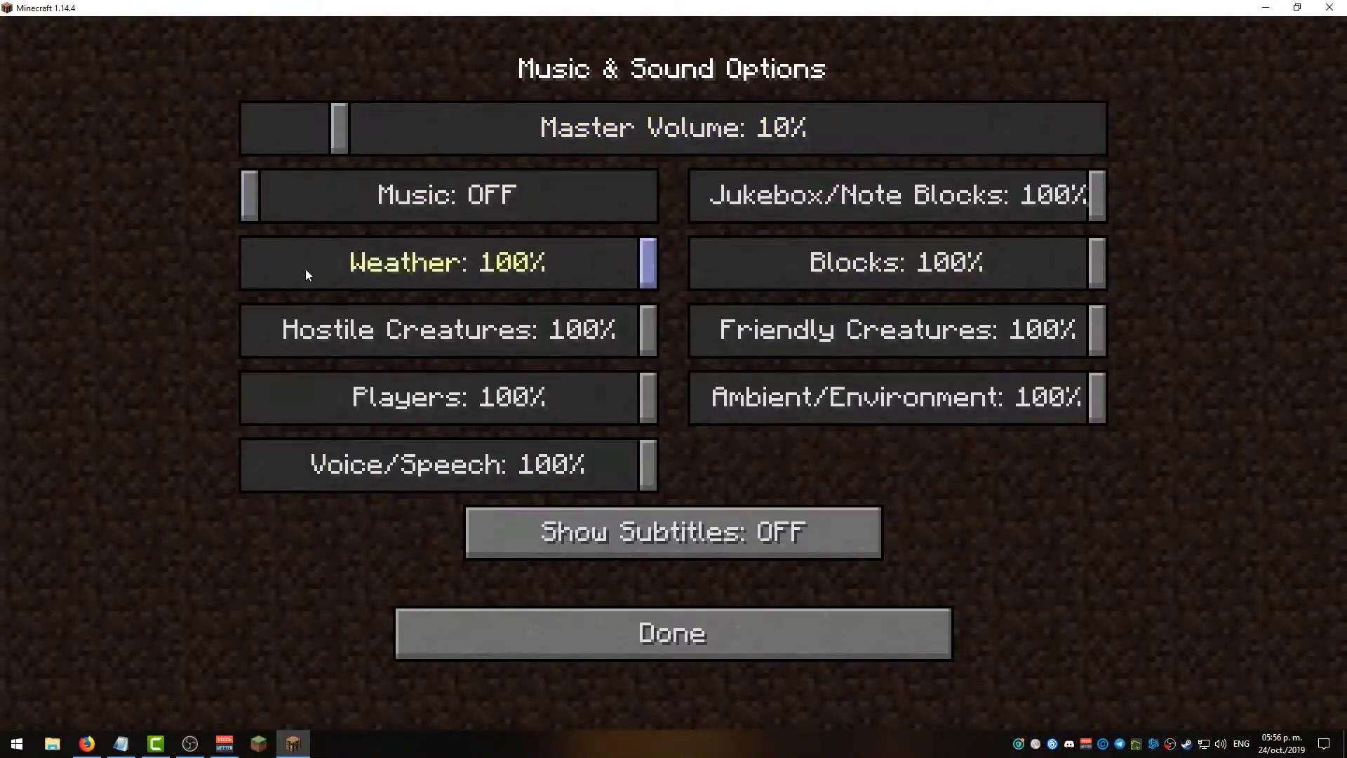
{"action": "left_click", "coordinate": [672, 635]}
{"action": "left_click", "coordinate": [403, 477]}
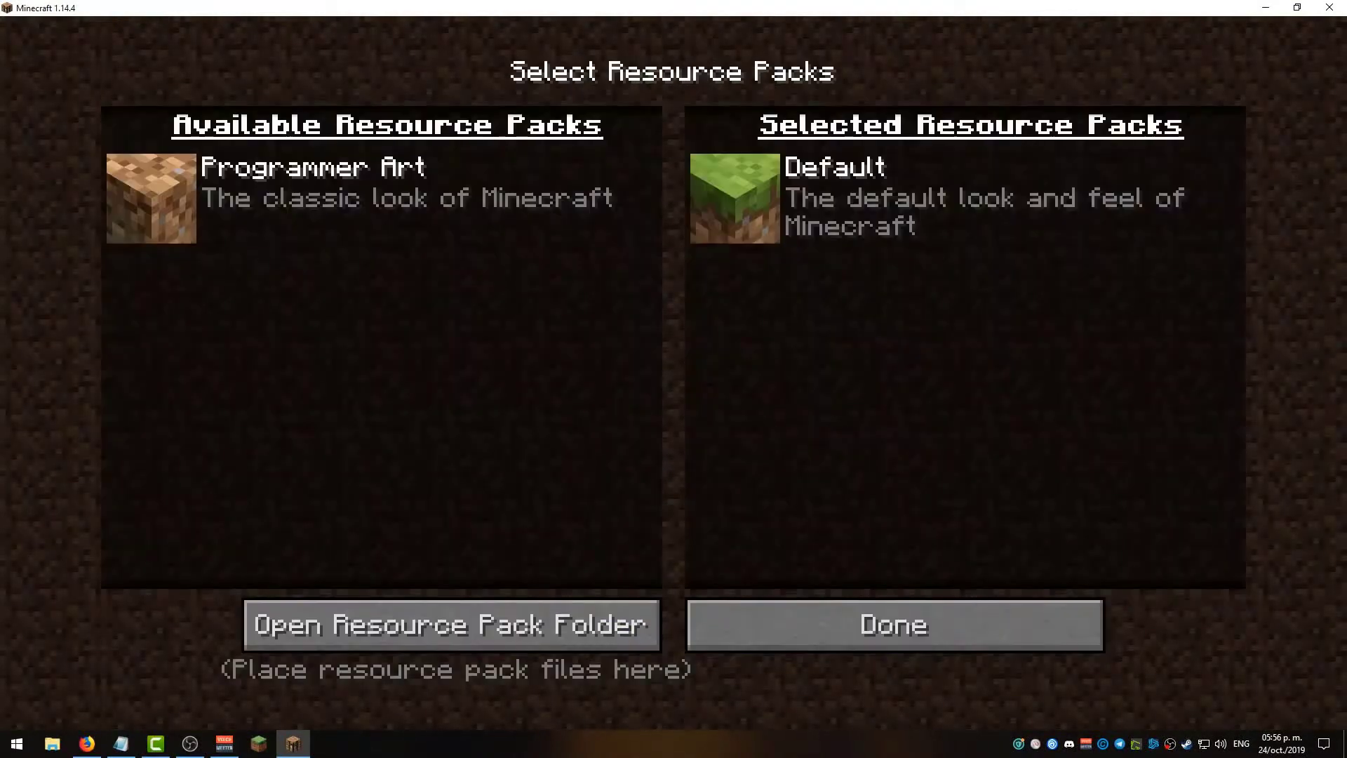
{"action": "left_click", "coordinate": [451, 624]}
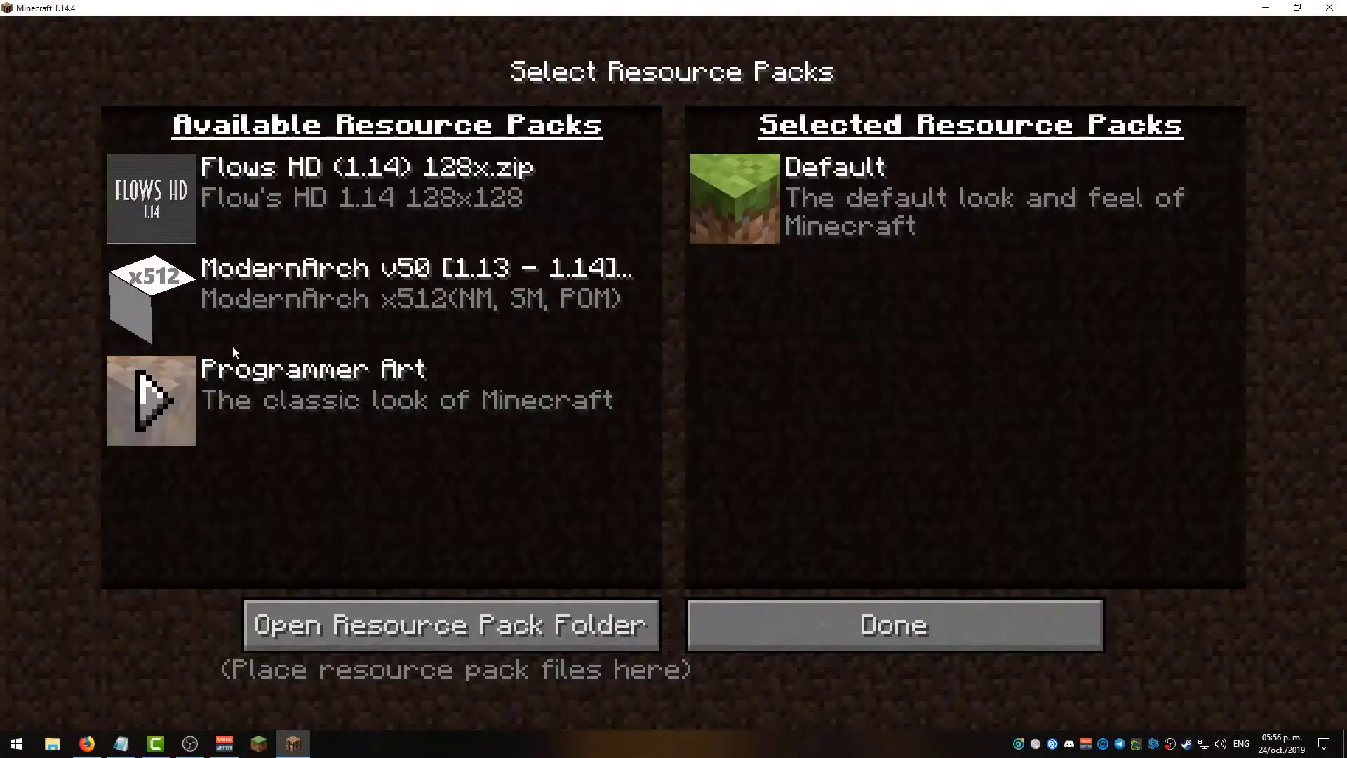
{"action": "left_click", "coordinate": [150, 300]}
{"action": "left_click", "coordinate": [150, 198]}
{"action": "left_click", "coordinate": [754, 280]}
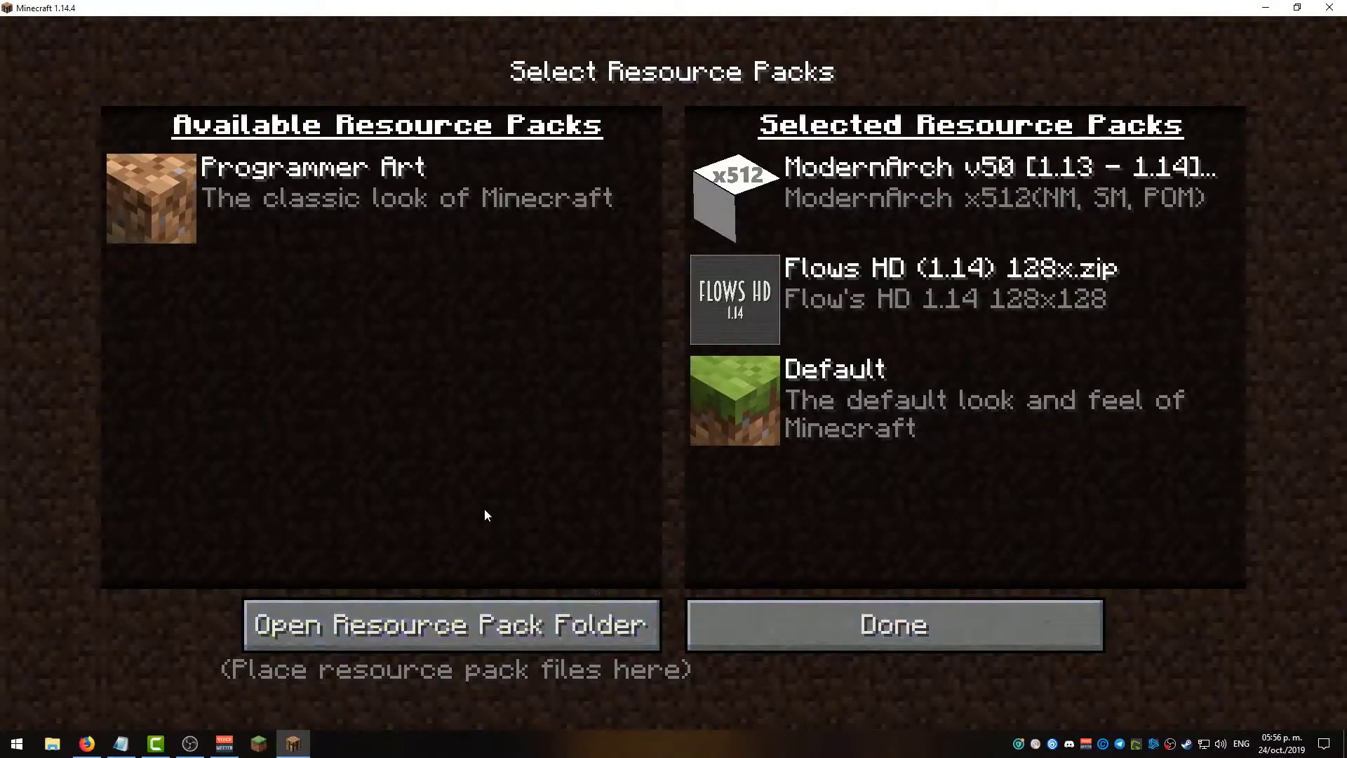
{"action": "left_click", "coordinate": [841, 639]}
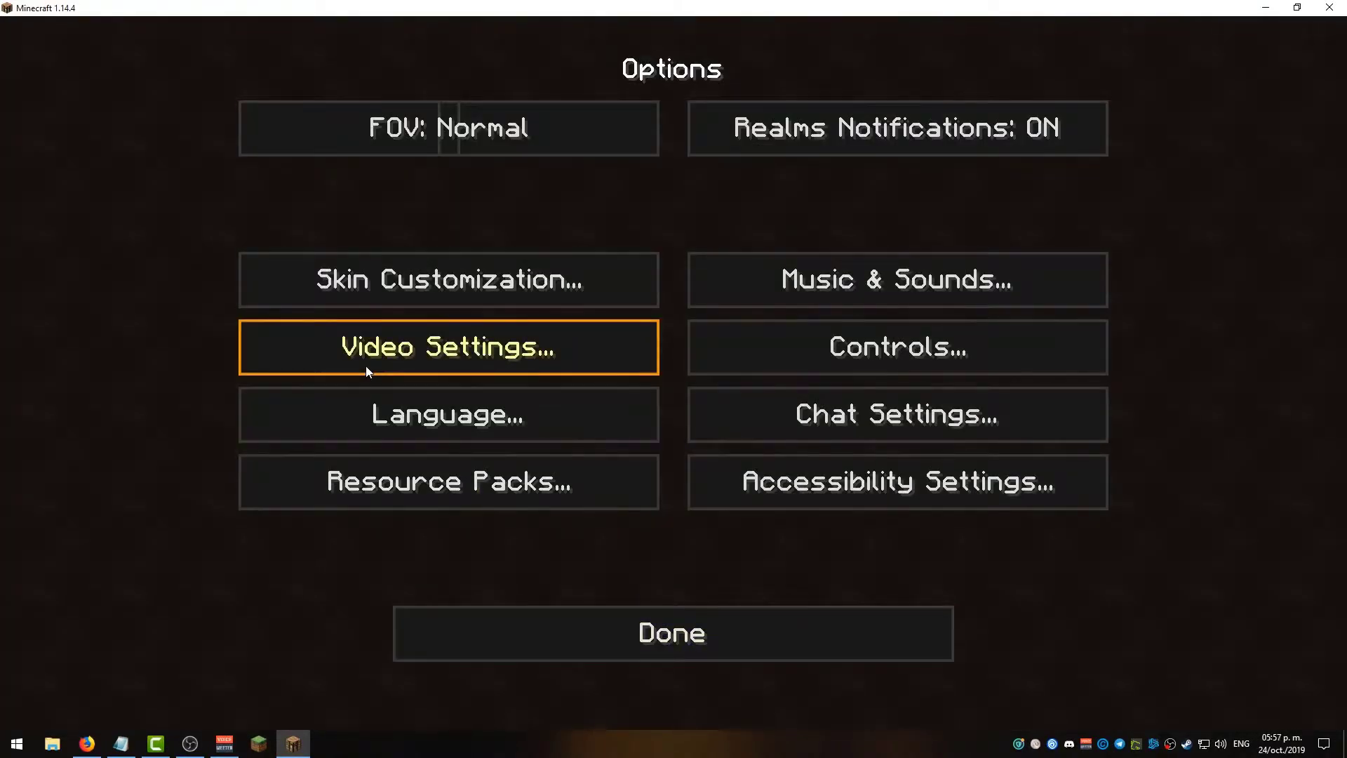
Raise Video Settings brightness from Moody to Bright, then bring up the Shaders list
{"action": "left_click", "coordinate": [366, 367]}
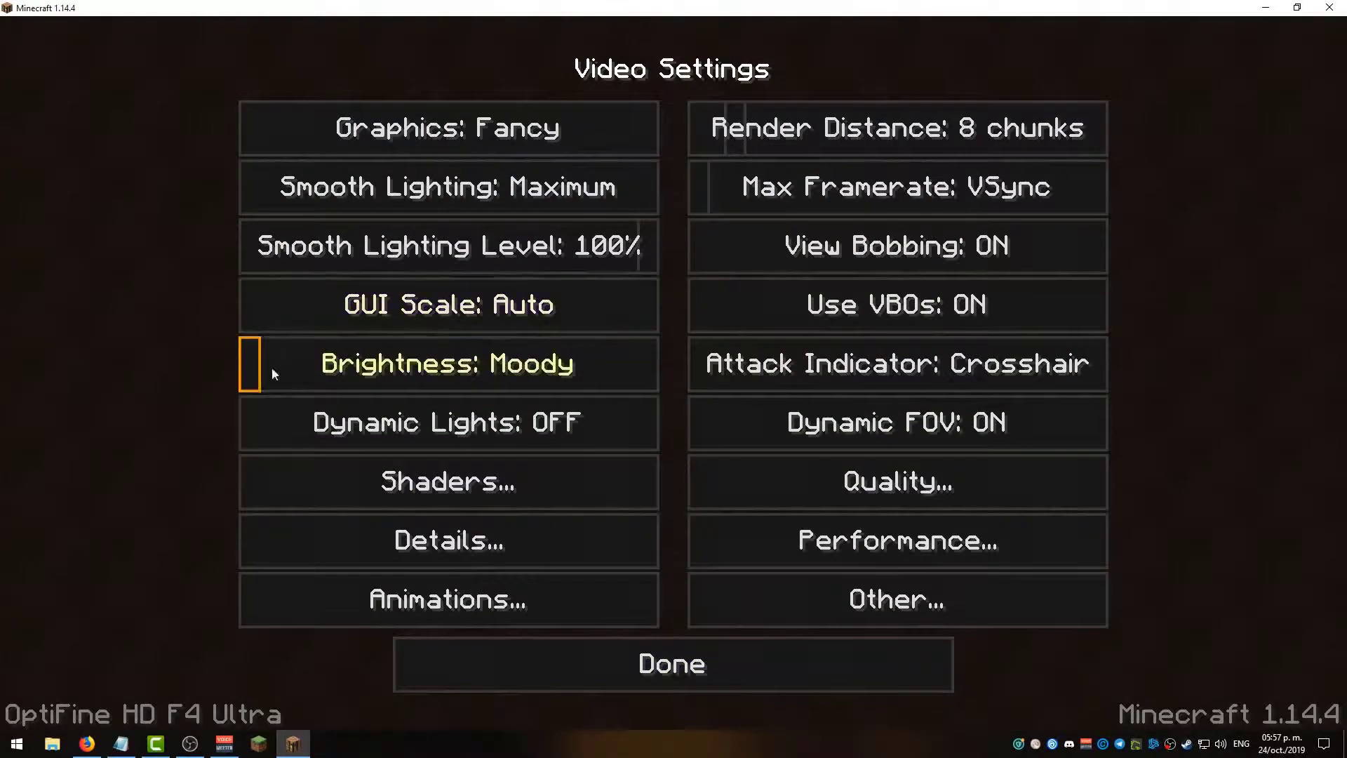
{"action": "left_click_drag", "start_coordinate": [271, 368], "coordinate": [675, 369]}
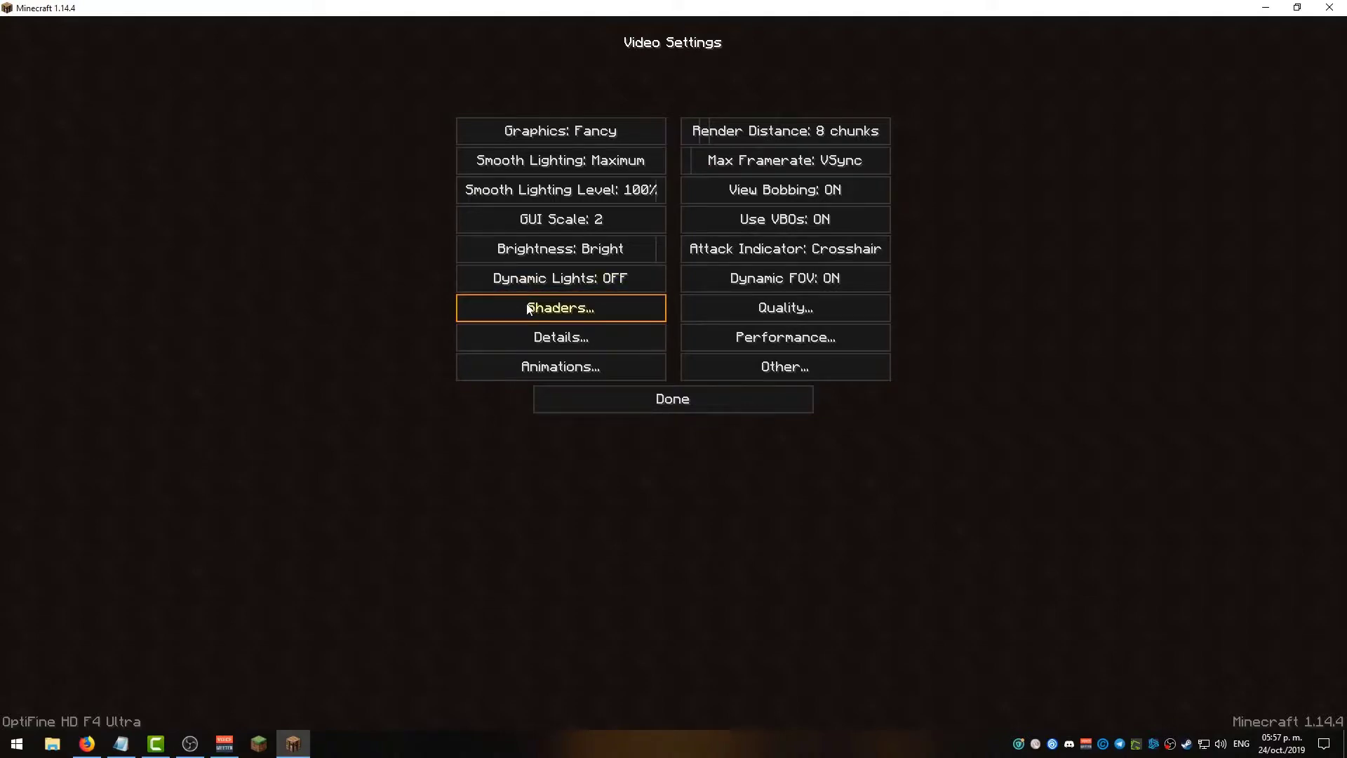
{"action": "left_click", "coordinate": [491, 309]}
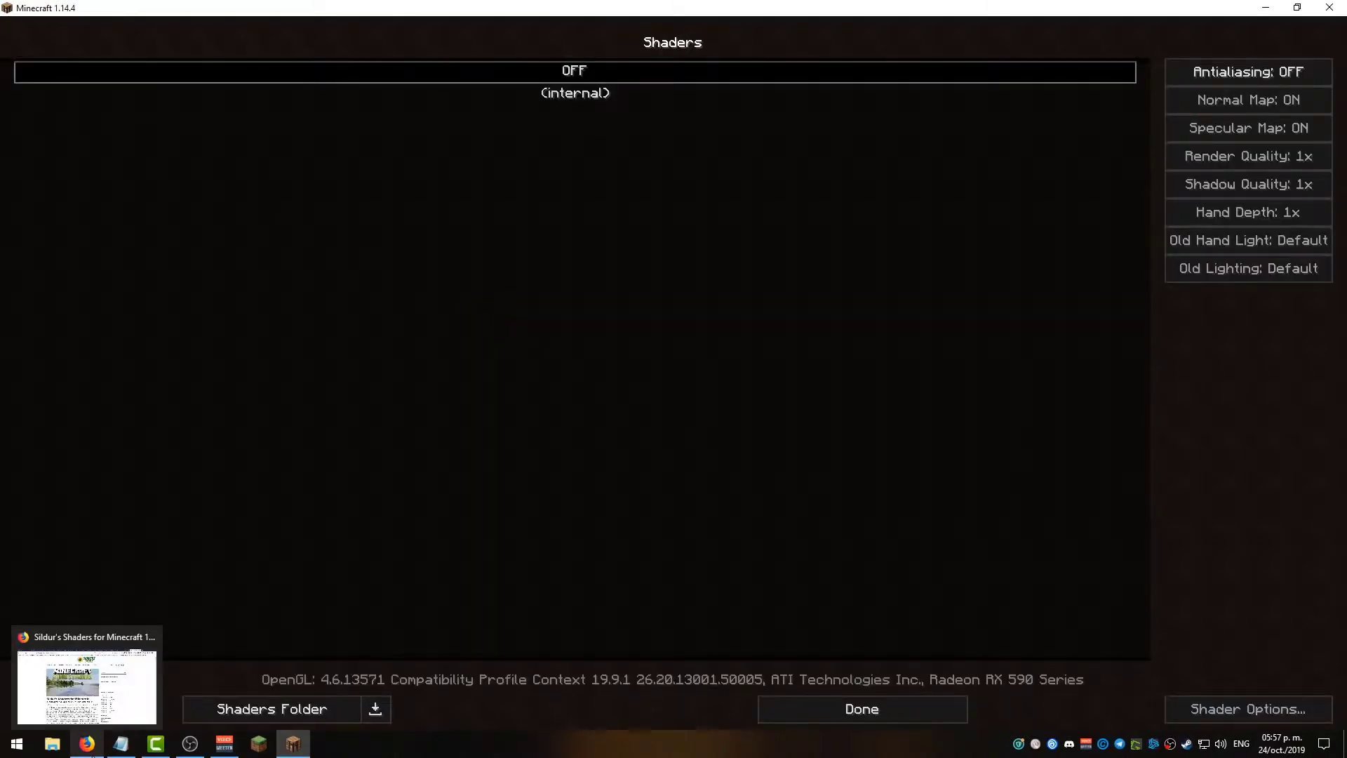
In Firefox, download the Sildur's Vibrant Shaders v1.22 Extreme-VL zip (84.49KB) from MediaFire
{"action": "left_click", "coordinate": [87, 744]}
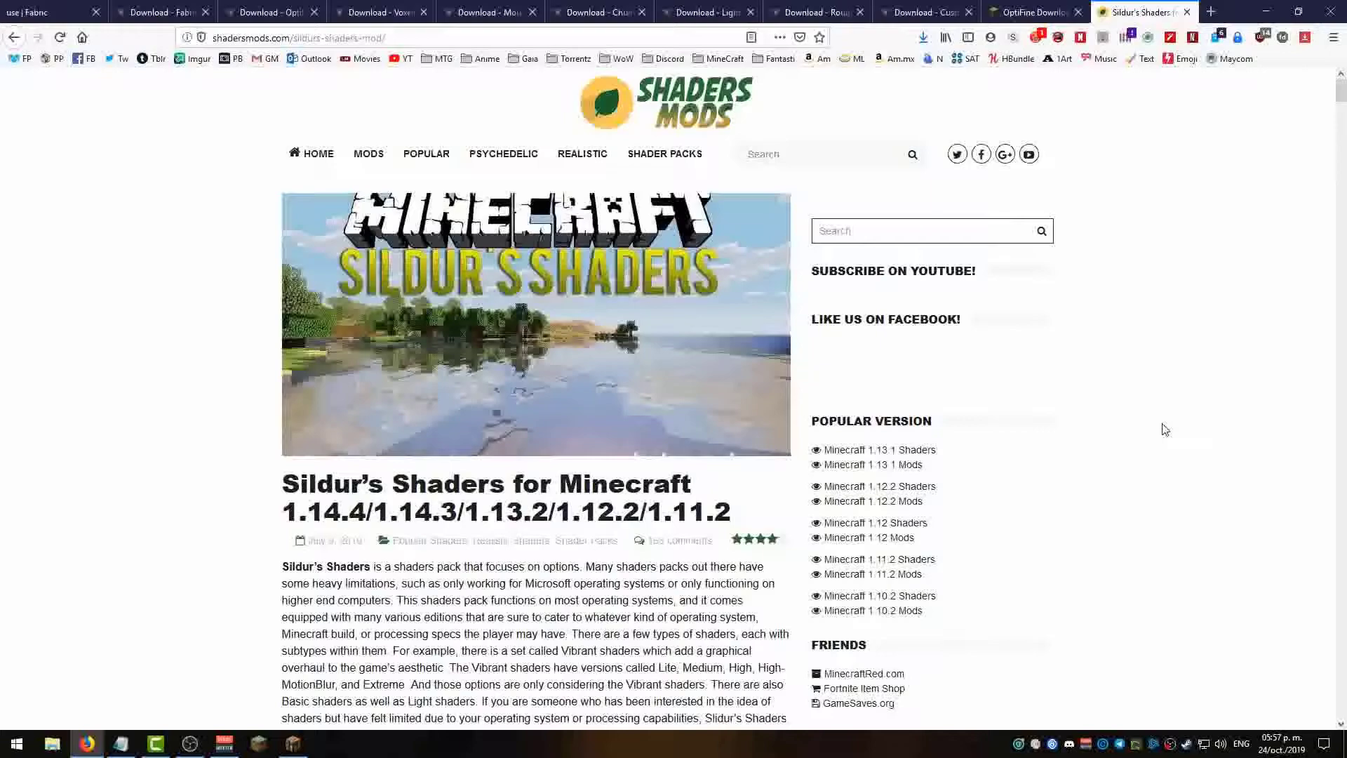
{"action": "scroll", "coordinate": [1025, 443], "scroll_direction": "down", "scroll_amount": 20}
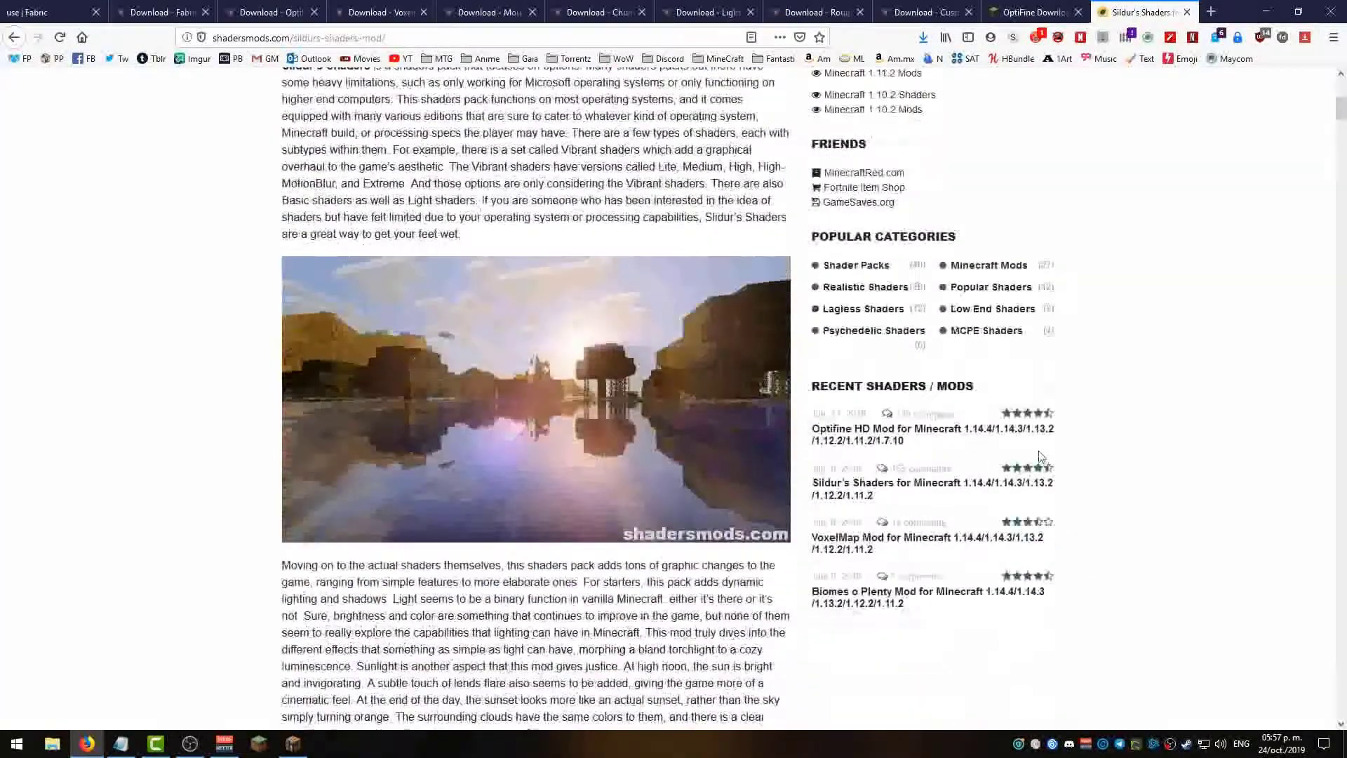
{"action": "scroll", "coordinate": [1041, 457], "scroll_direction": "down", "scroll_amount": 15}
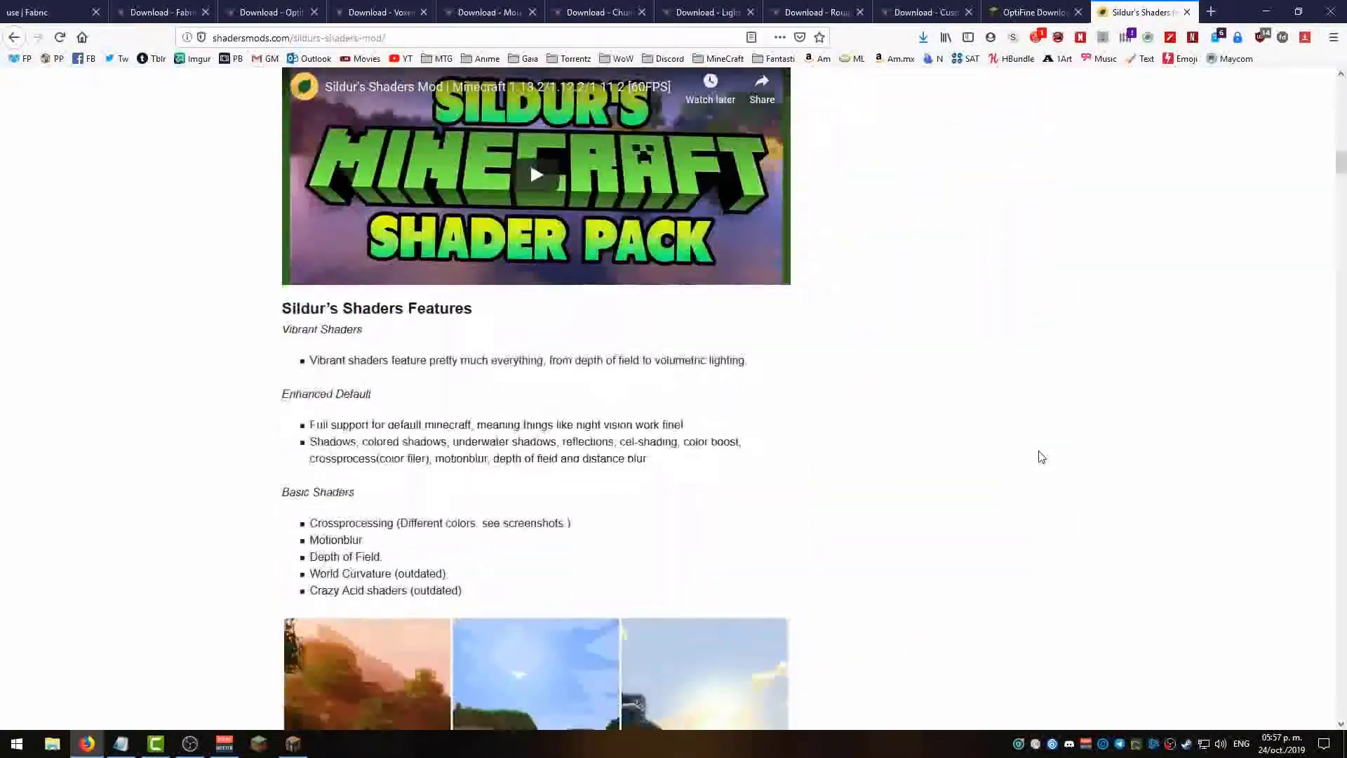
{"action": "scroll", "coordinate": [1041, 457], "scroll_direction": "down", "scroll_amount": 10}
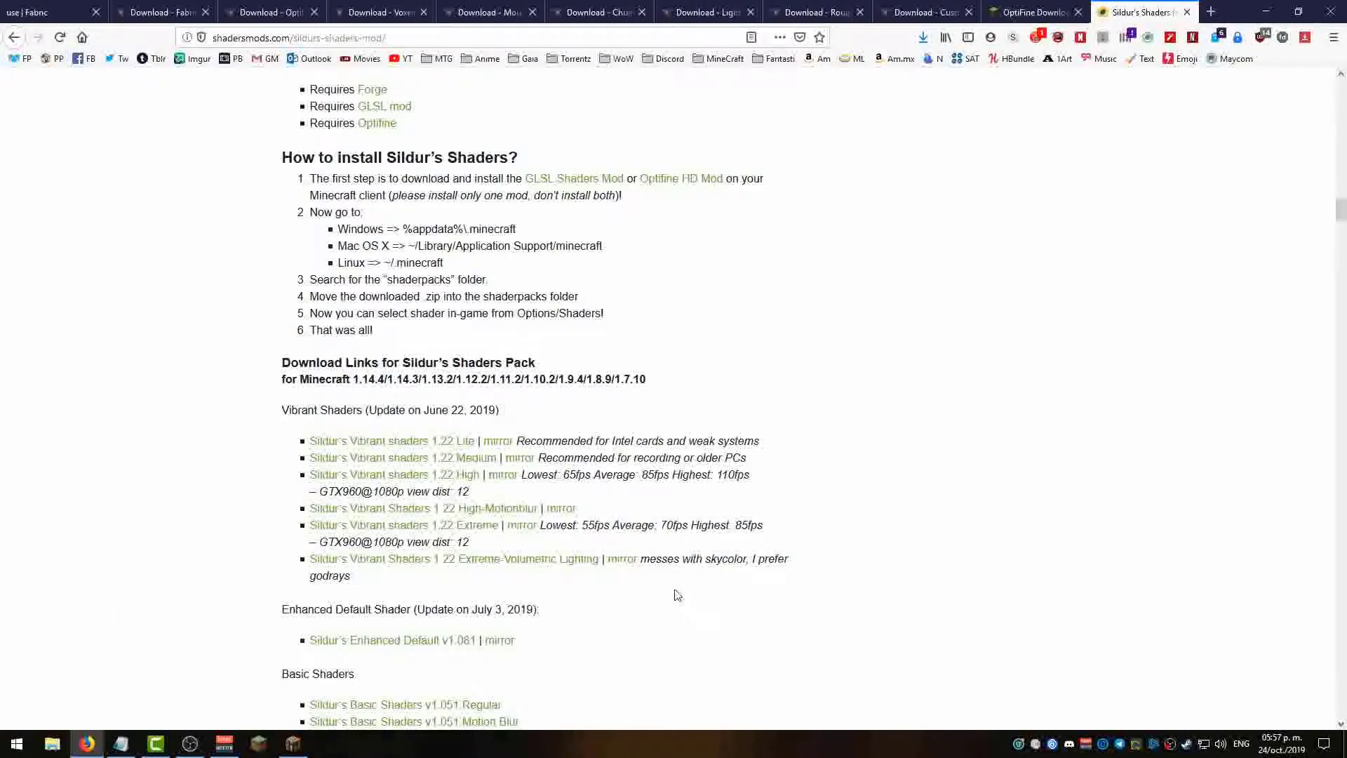
{"action": "left_click", "coordinate": [624, 565]}
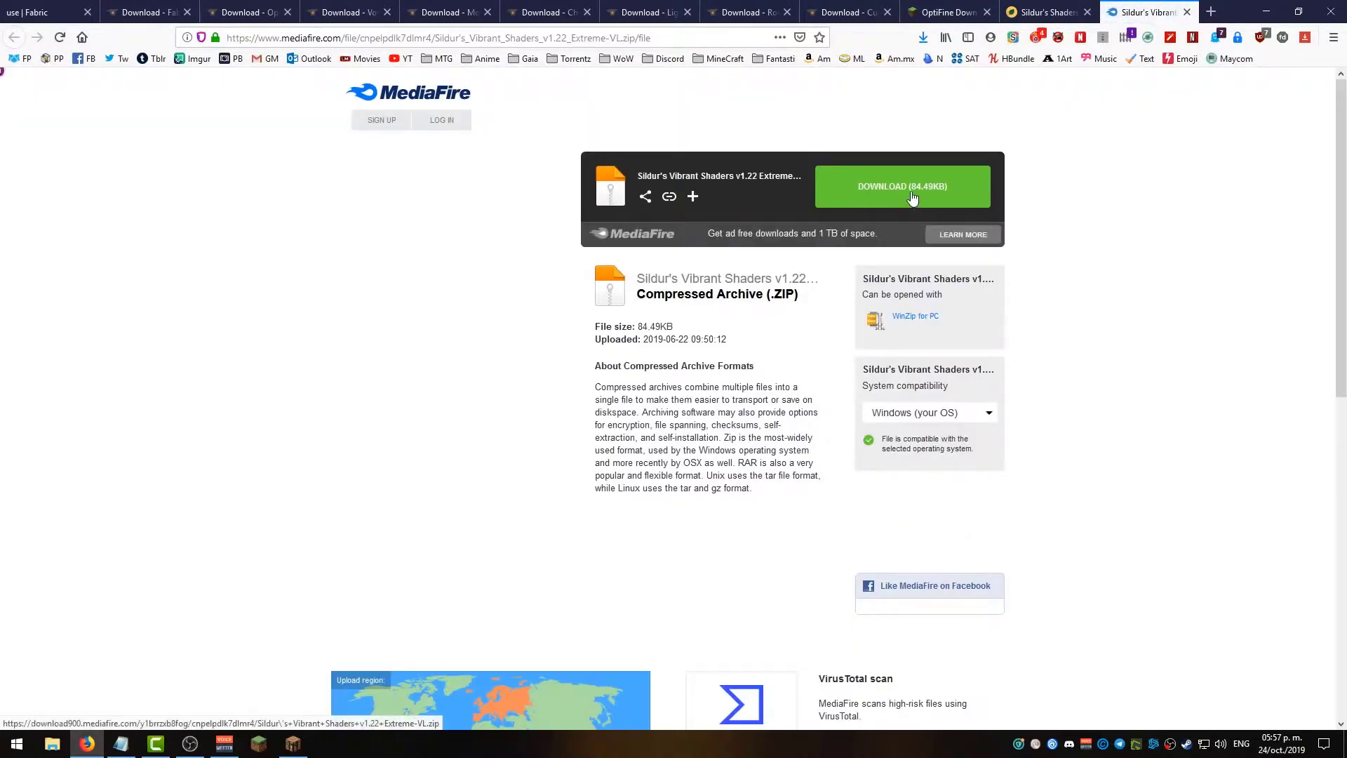
{"action": "left_click", "coordinate": [912, 197]}
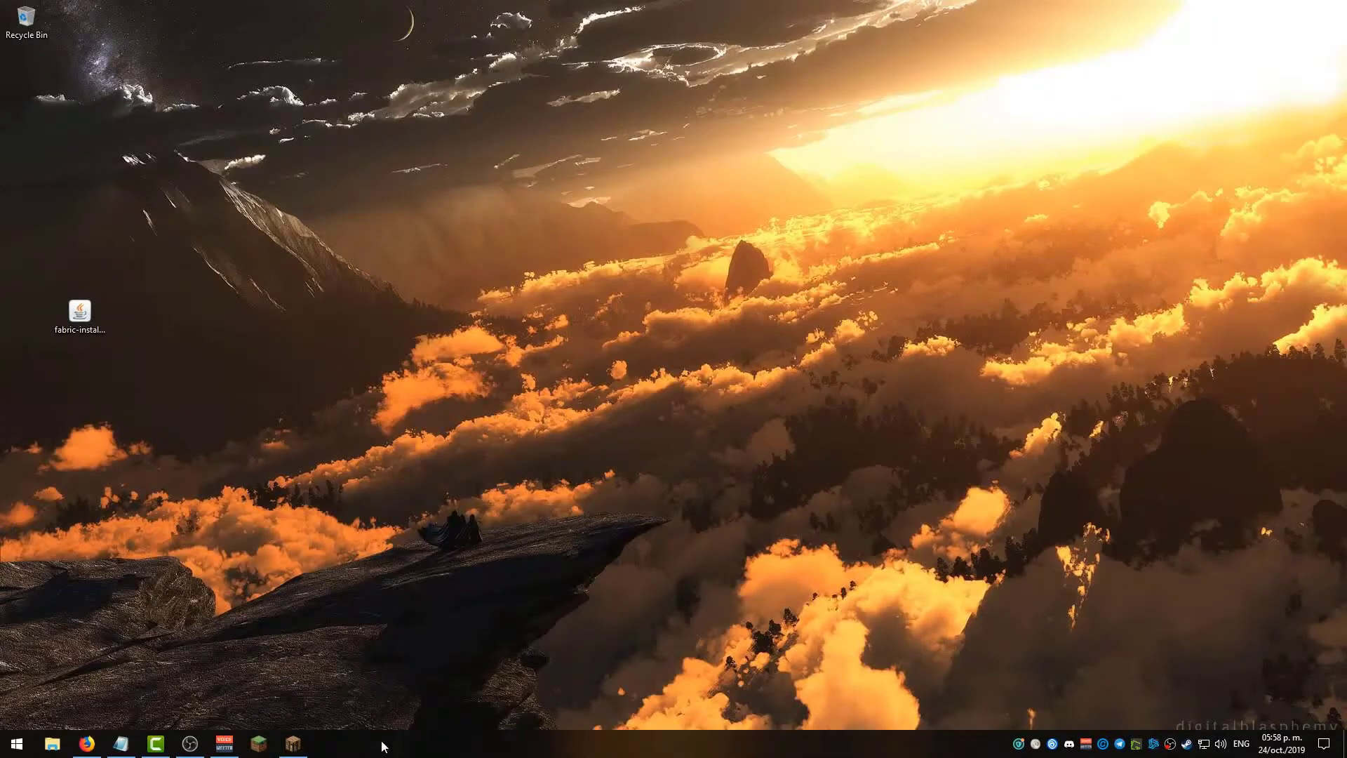
Move the Sildurs Vibrant Shaders v1.22 Extreme-VL zip into Minecraft's shaderpacks folder
{"action": "left_click", "coordinate": [292, 744]}
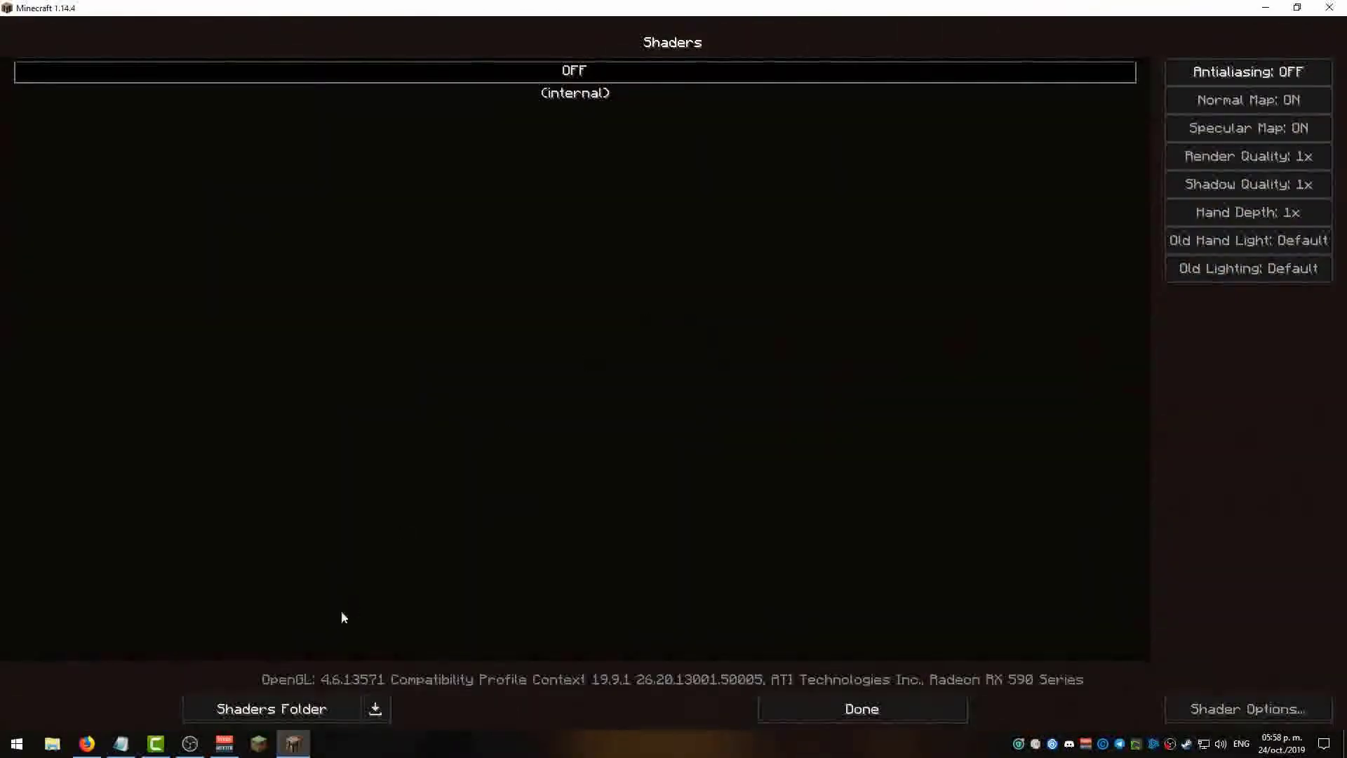
{"action": "left_click", "coordinate": [289, 710]}
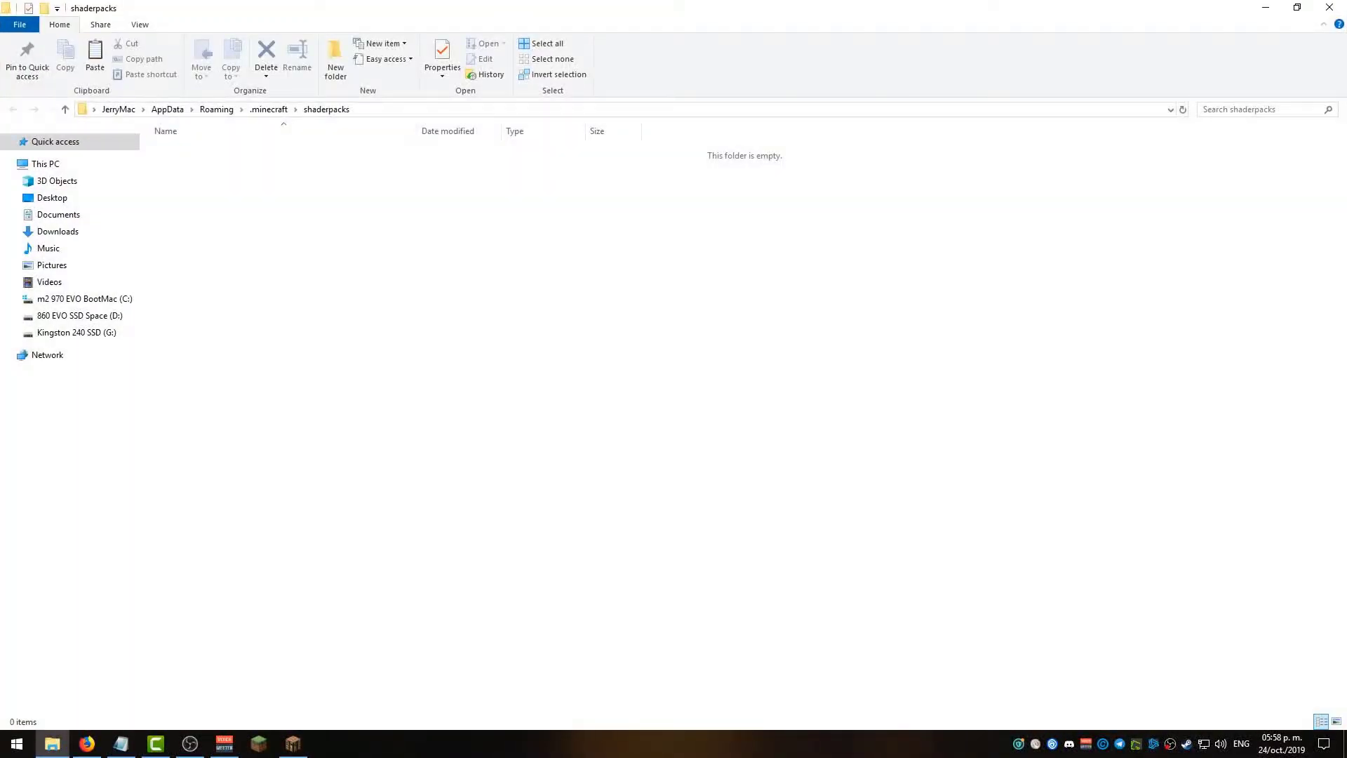
{"action": "left_click_drag", "start_coordinate": [684, 347], "coordinate": [691, 354]}
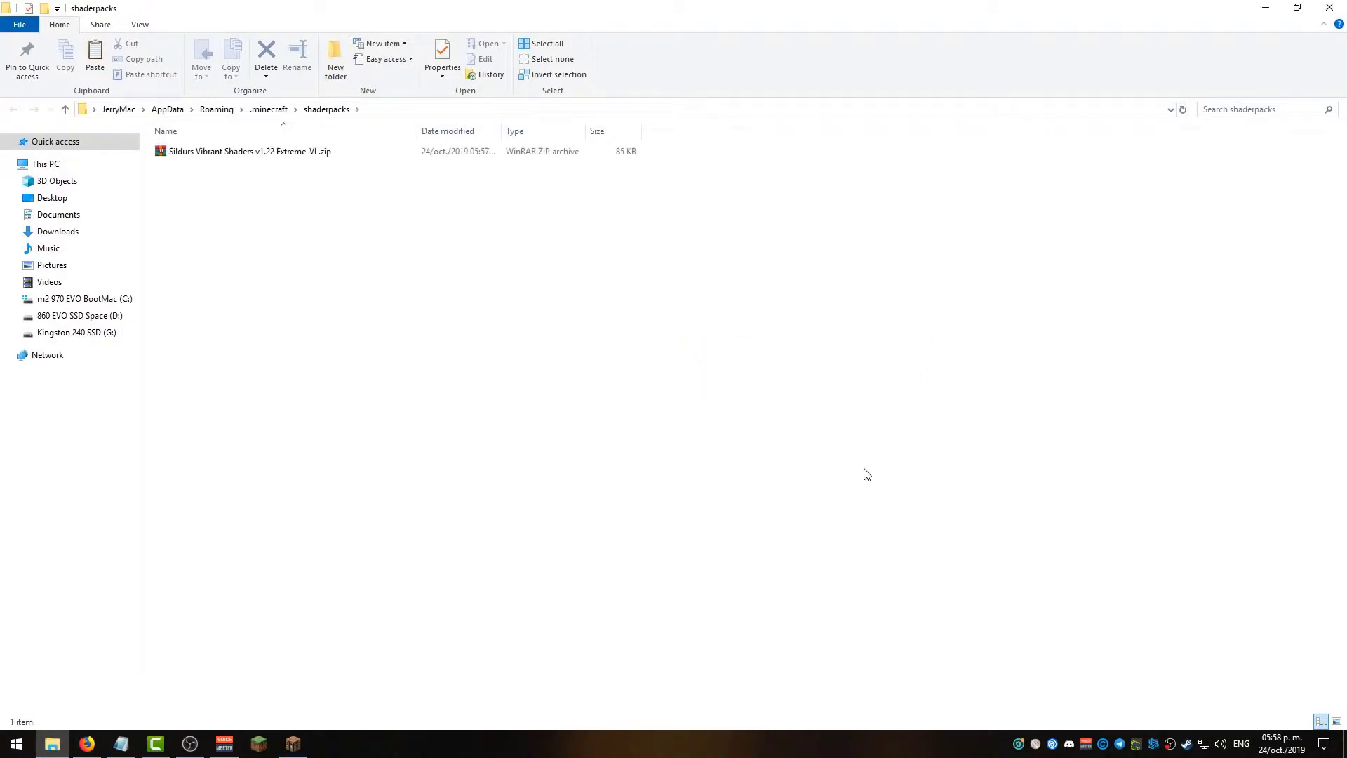
{"action": "left_click", "coordinate": [1329, 7]}
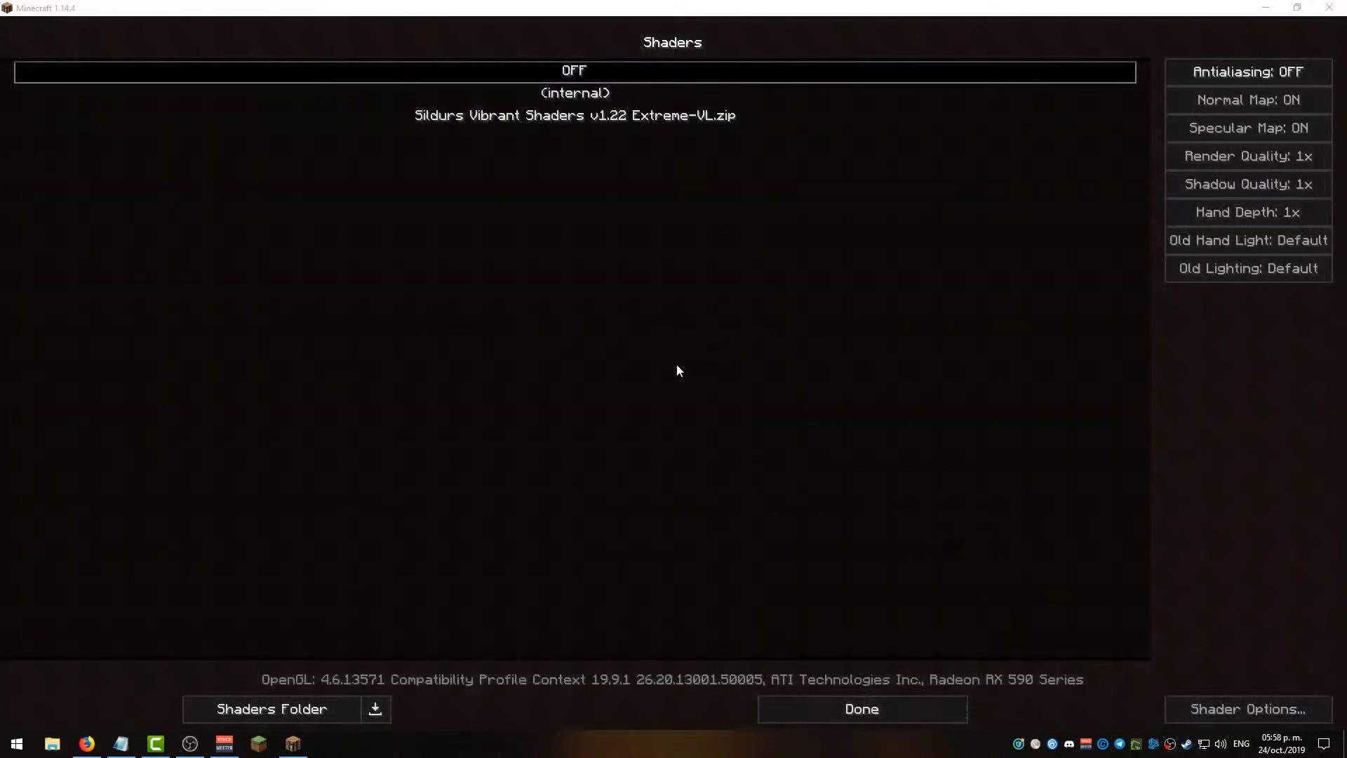
Activate the Sildurs Vibrant Shaders pack and return to the shaded main menu
{"action": "left_click", "coordinate": [599, 117]}
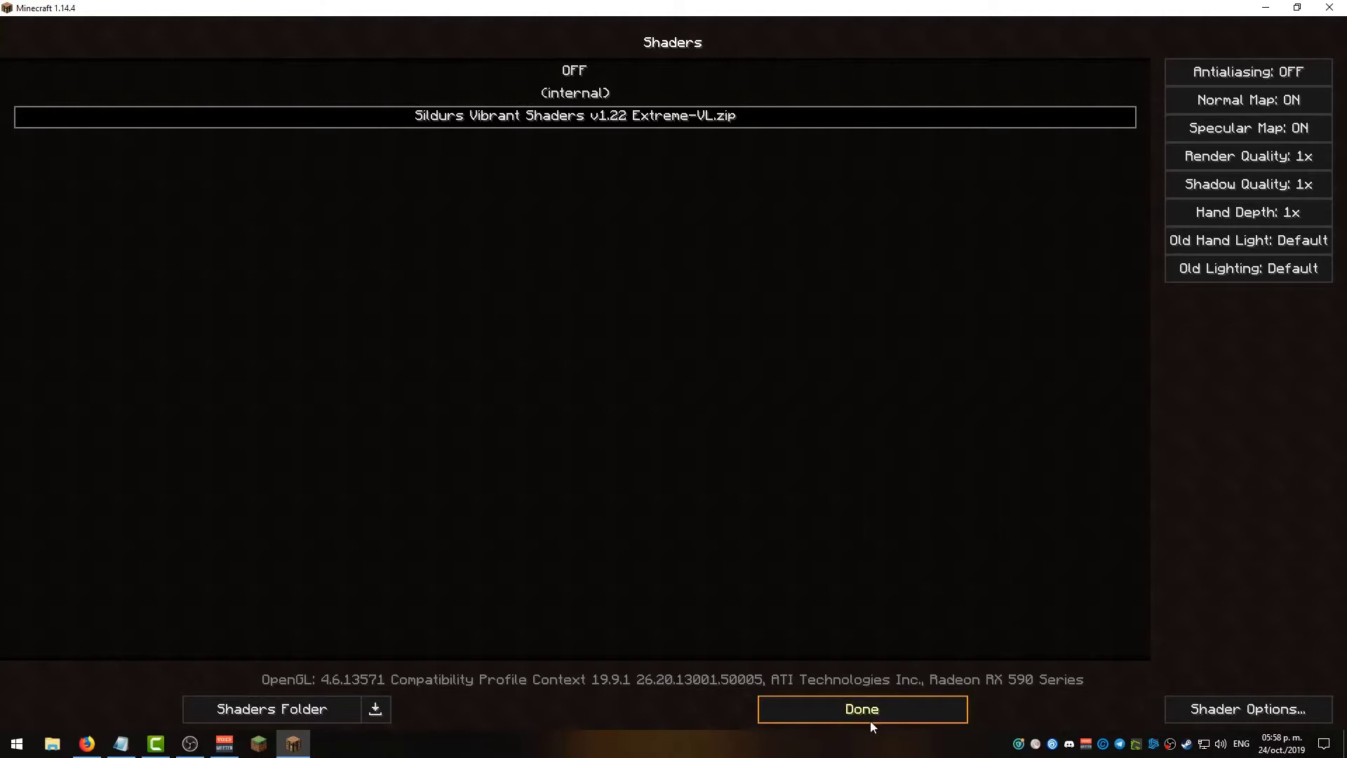
{"action": "left_click", "coordinate": [870, 718]}
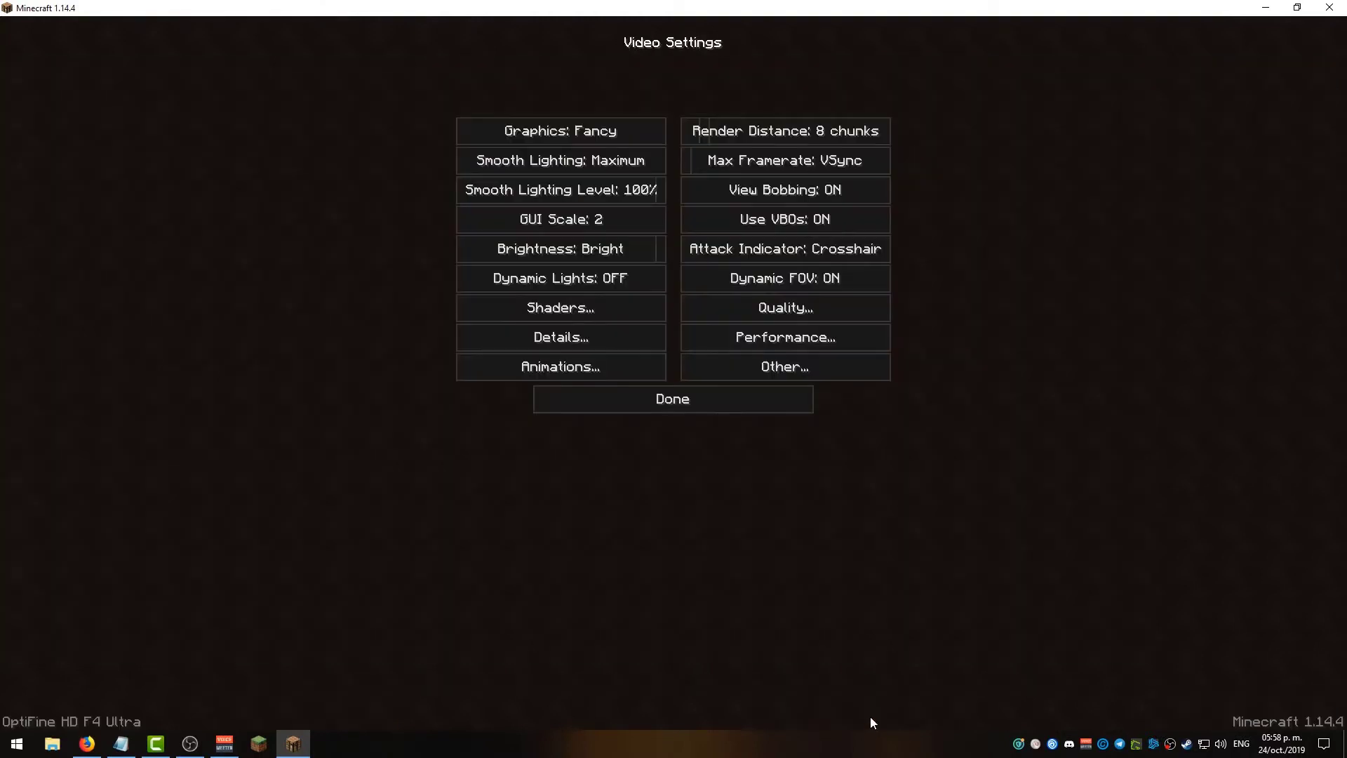
{"action": "key", "text": "Escape"}
{"action": "key", "text": "Escape"}
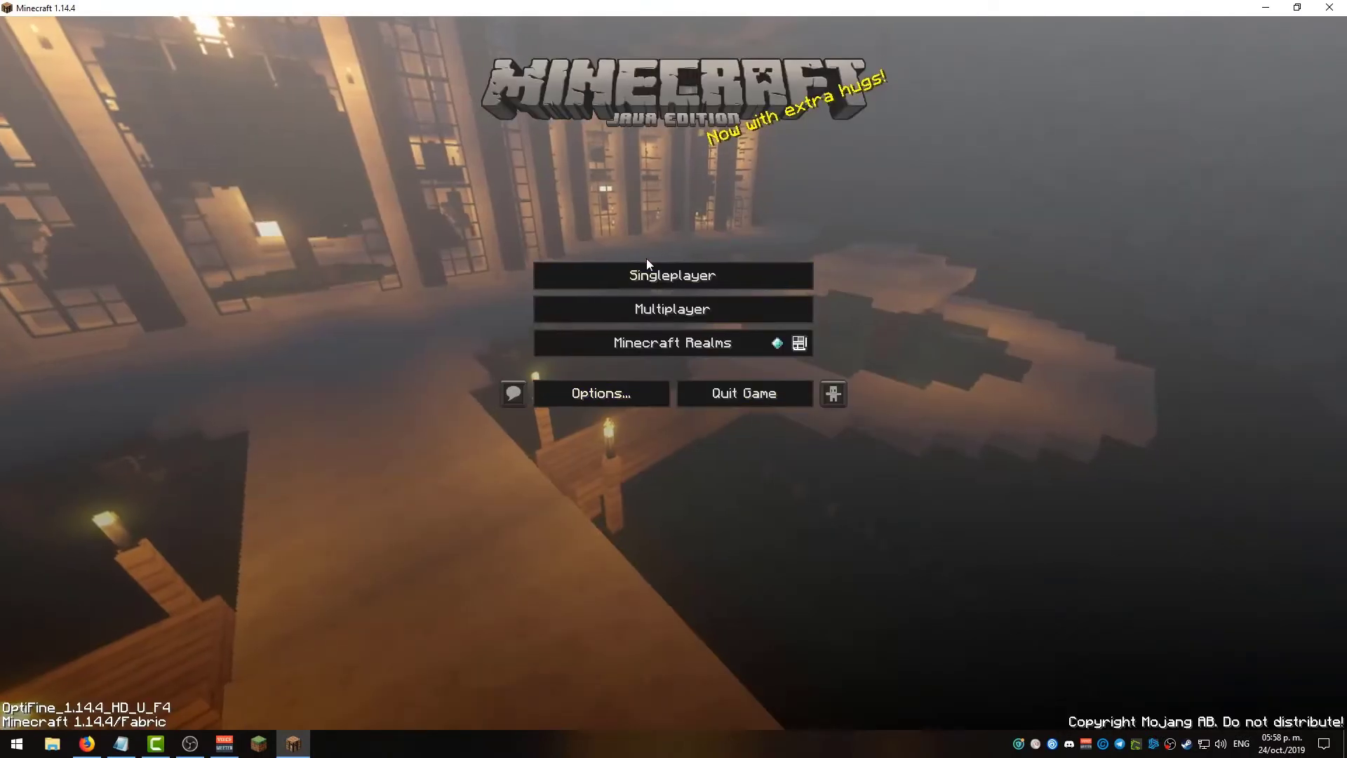